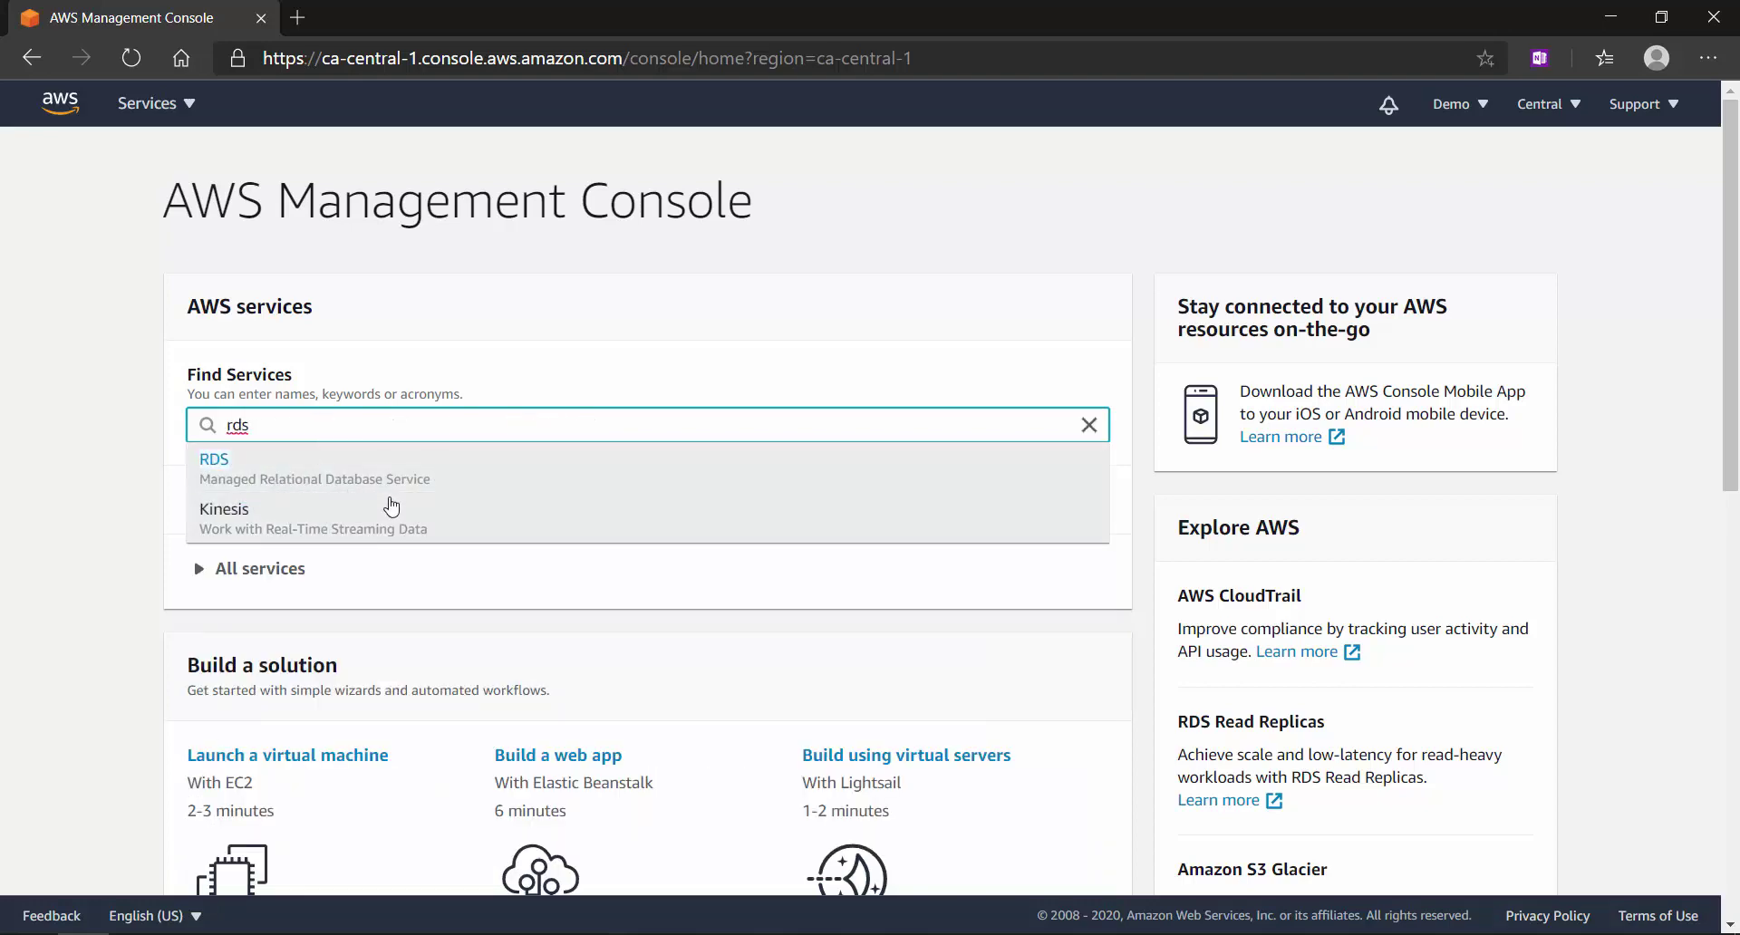
Expand the recently visited services on the console home page and switch the display language to Français.
{"action": "left_click", "coordinate": [152, 456]}
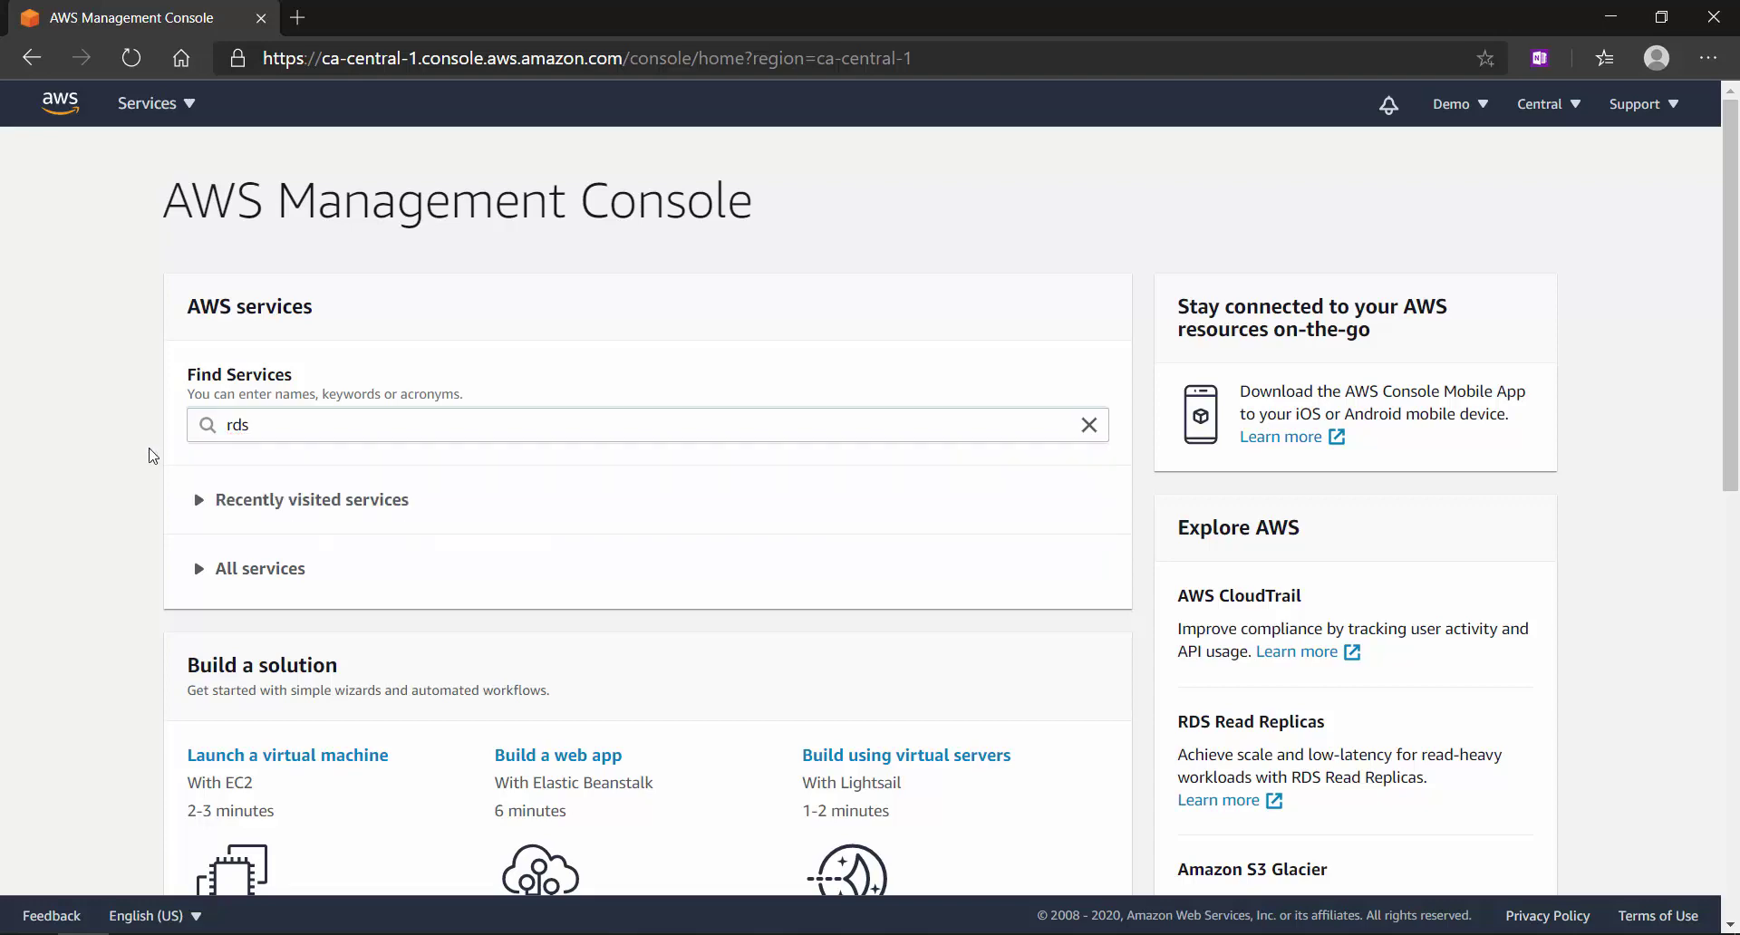
{"action": "left_click", "coordinate": [200, 501]}
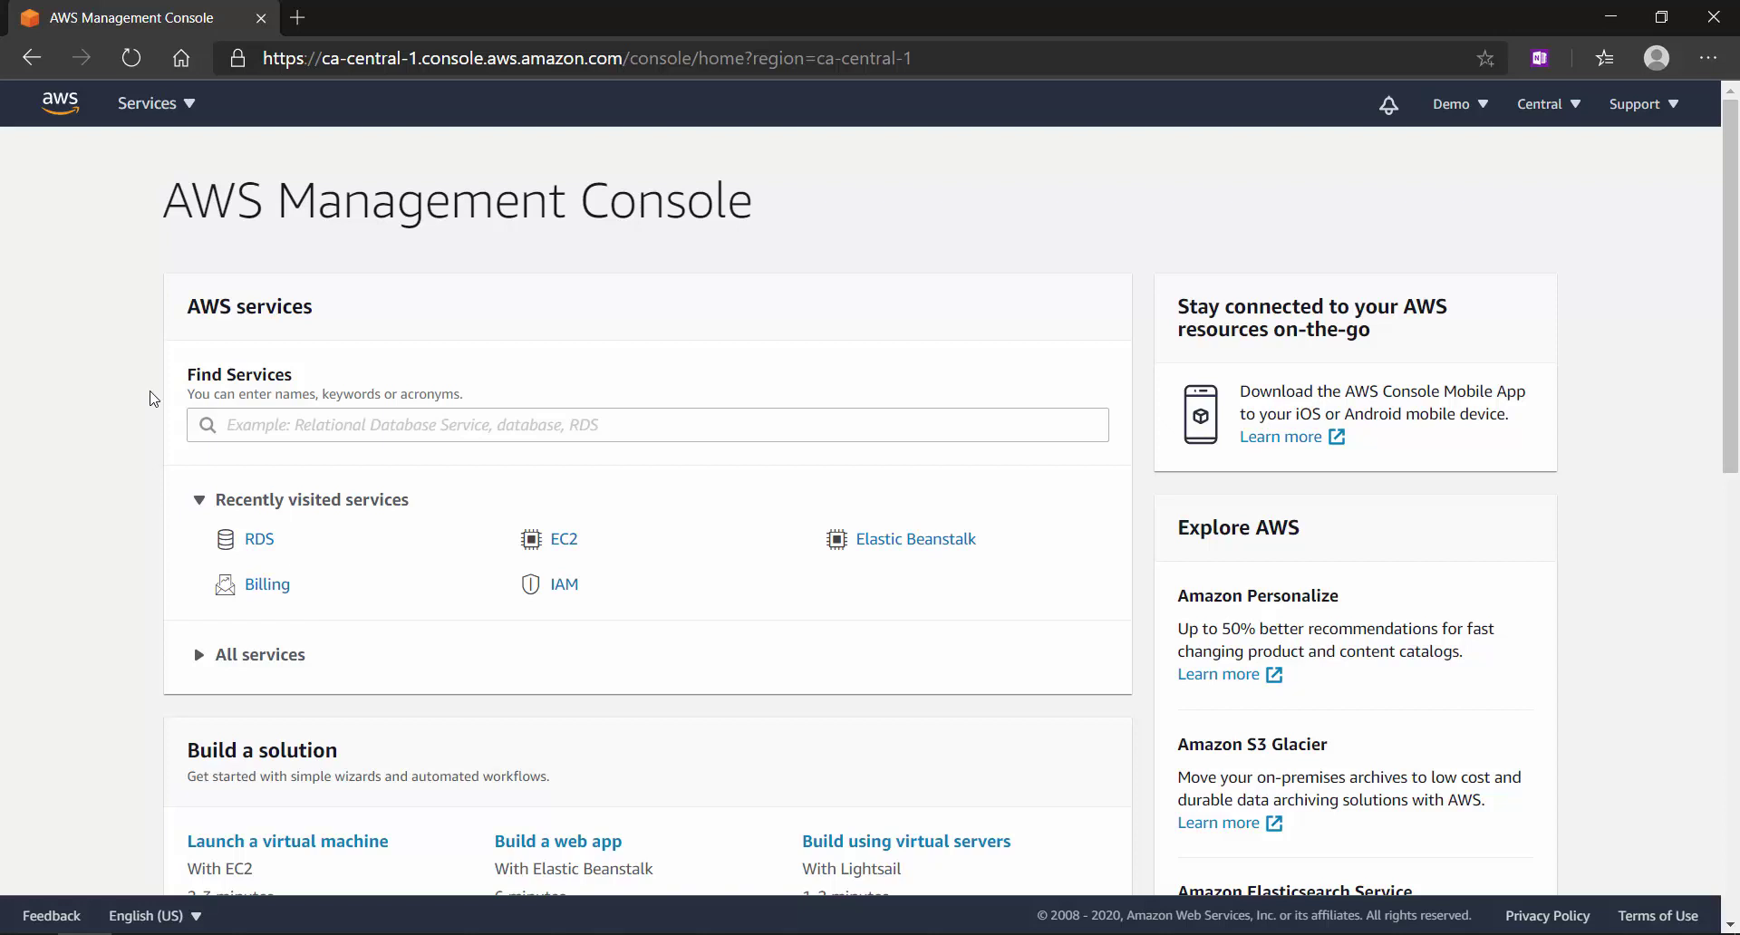
{"action": "left_click", "coordinate": [150, 917]}
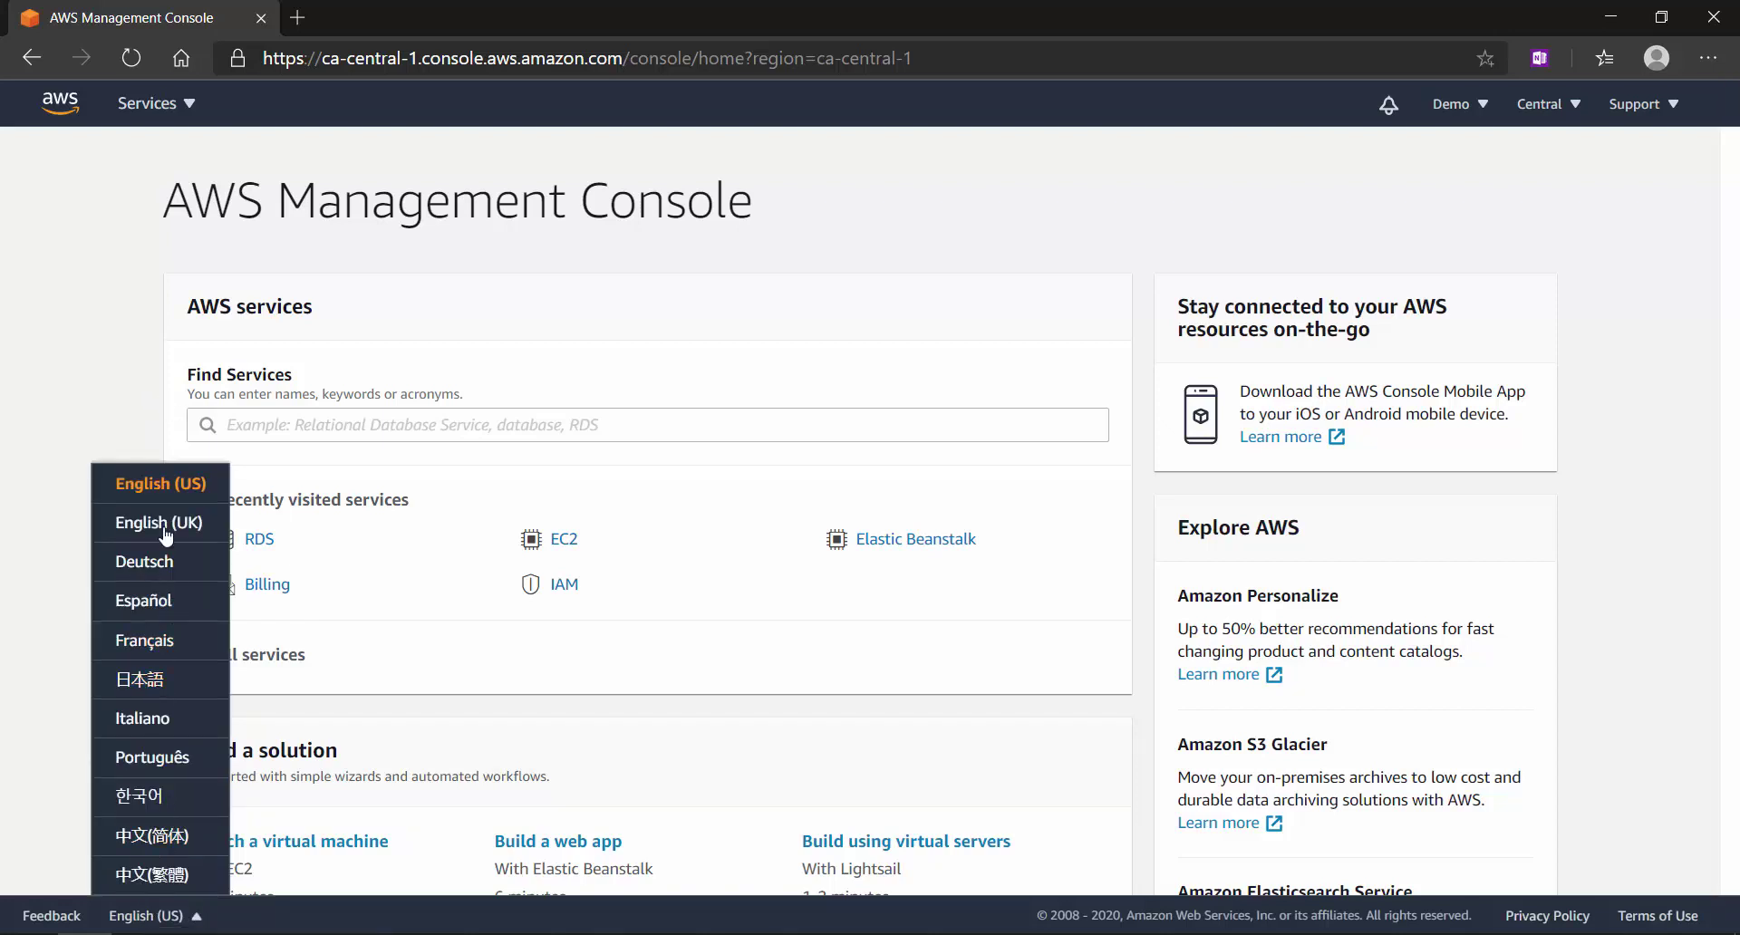
{"action": "left_click", "coordinate": [149, 640]}
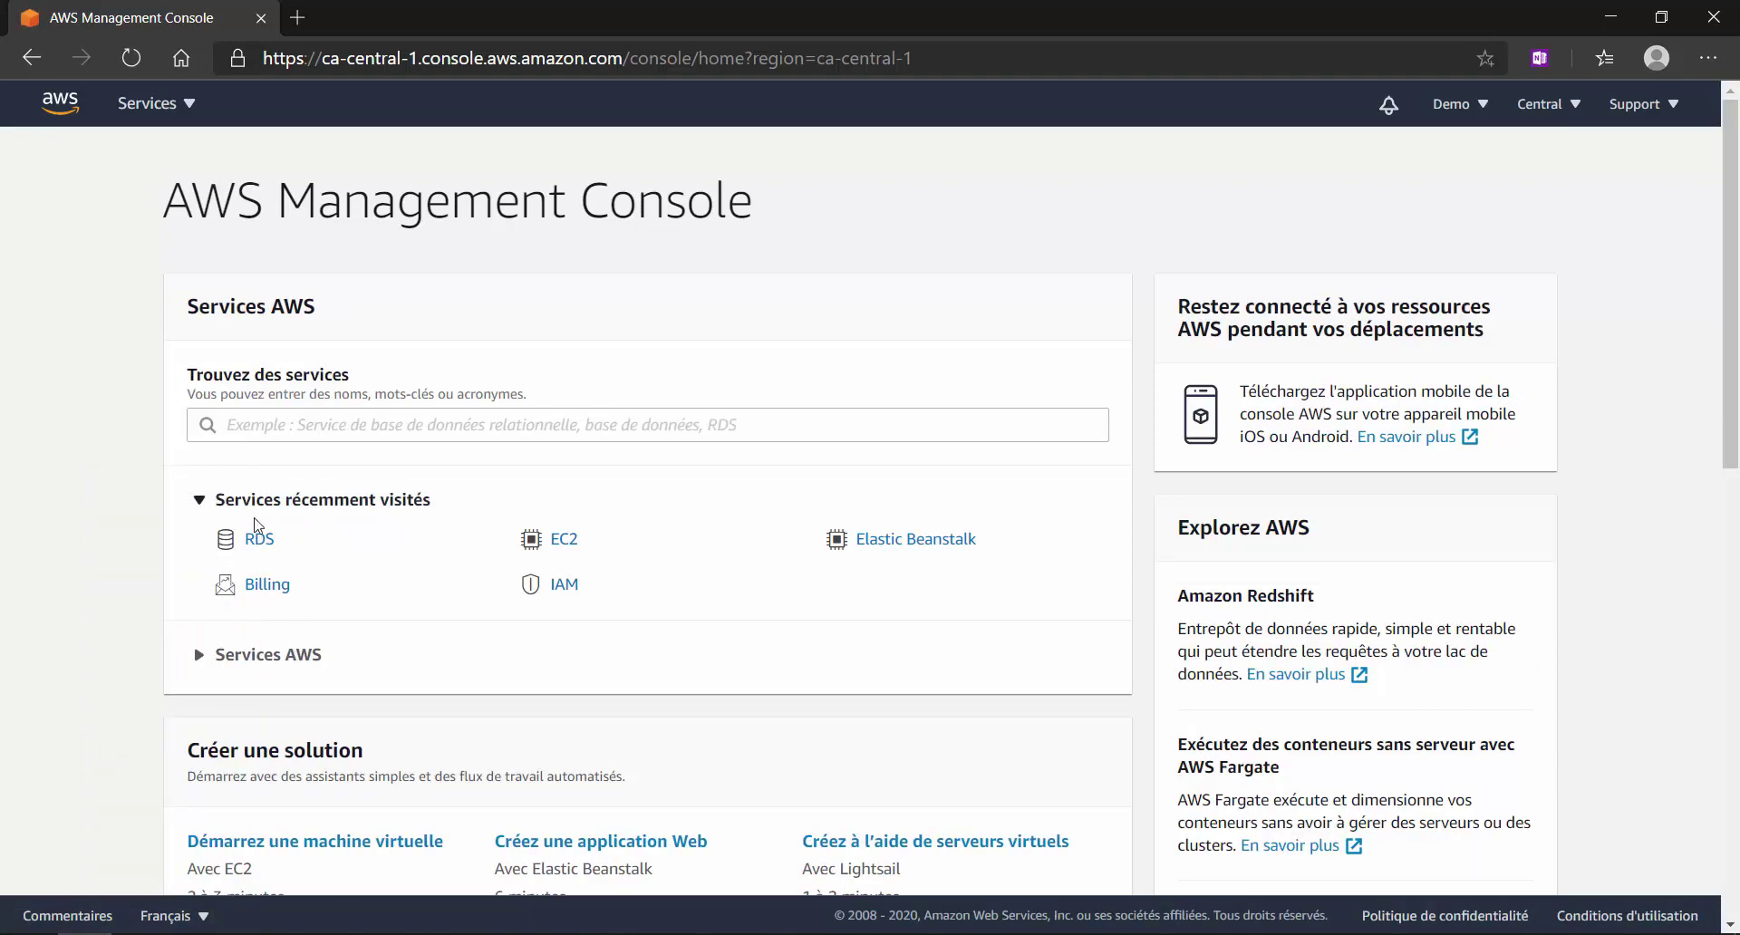
Search the AWS services for "rds" and open the RDS service.
{"action": "left_click", "coordinate": [262, 425]}
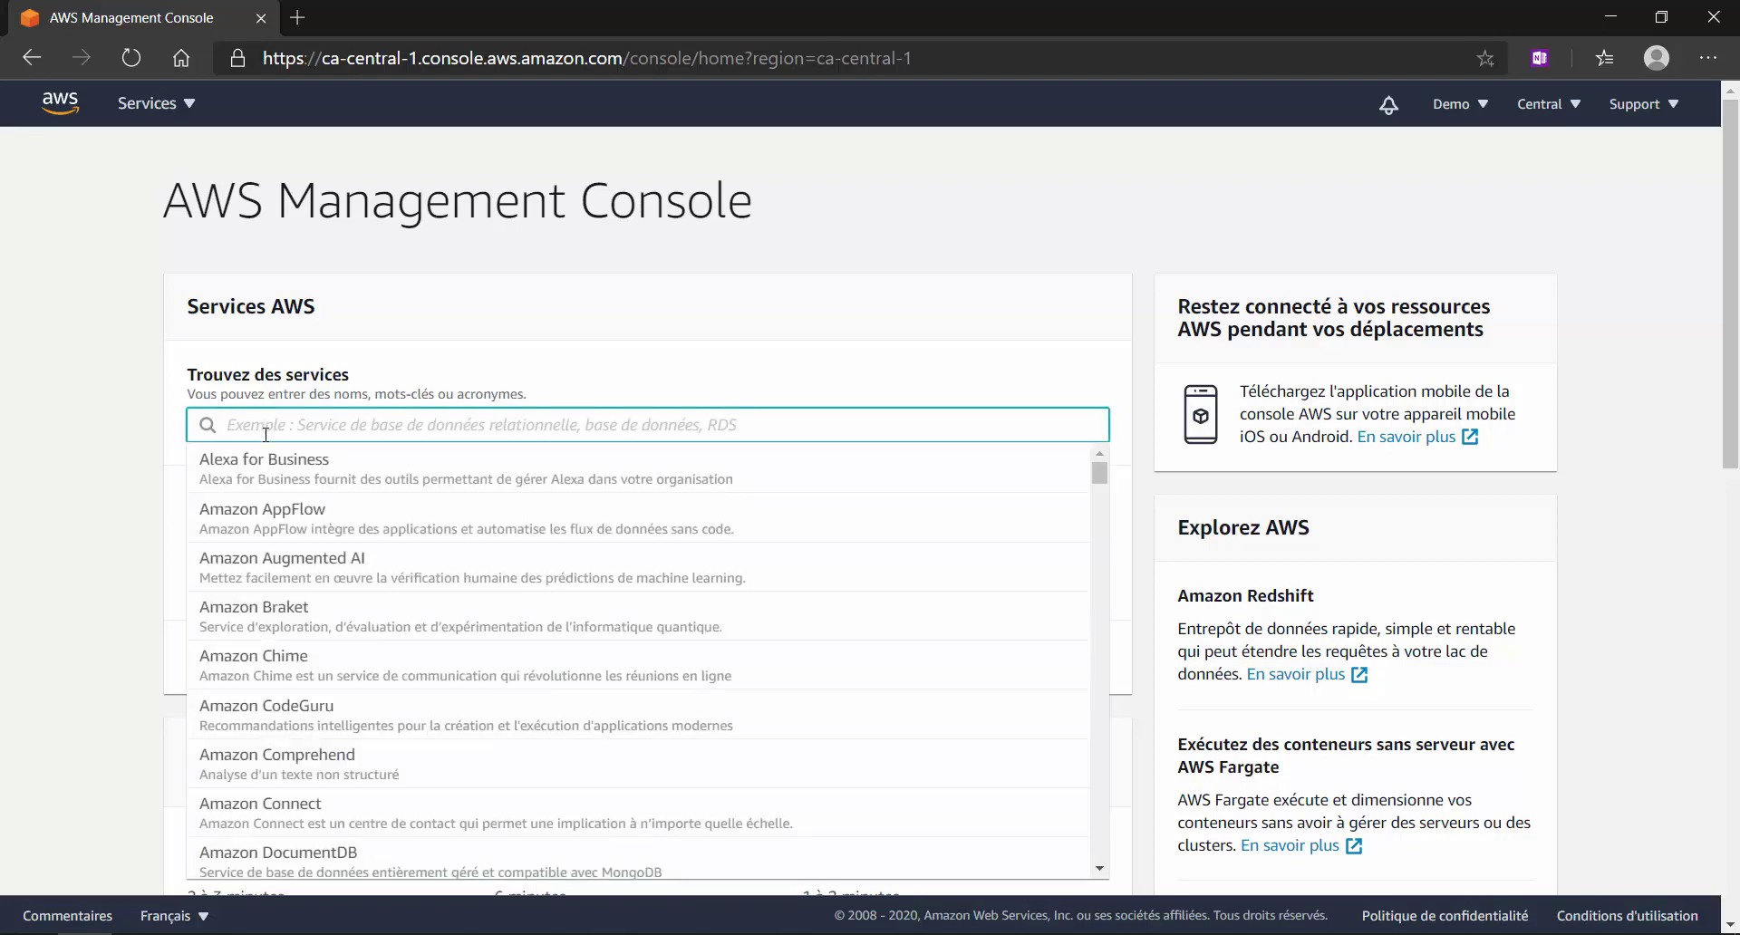
{"action": "type", "text": "rds"}
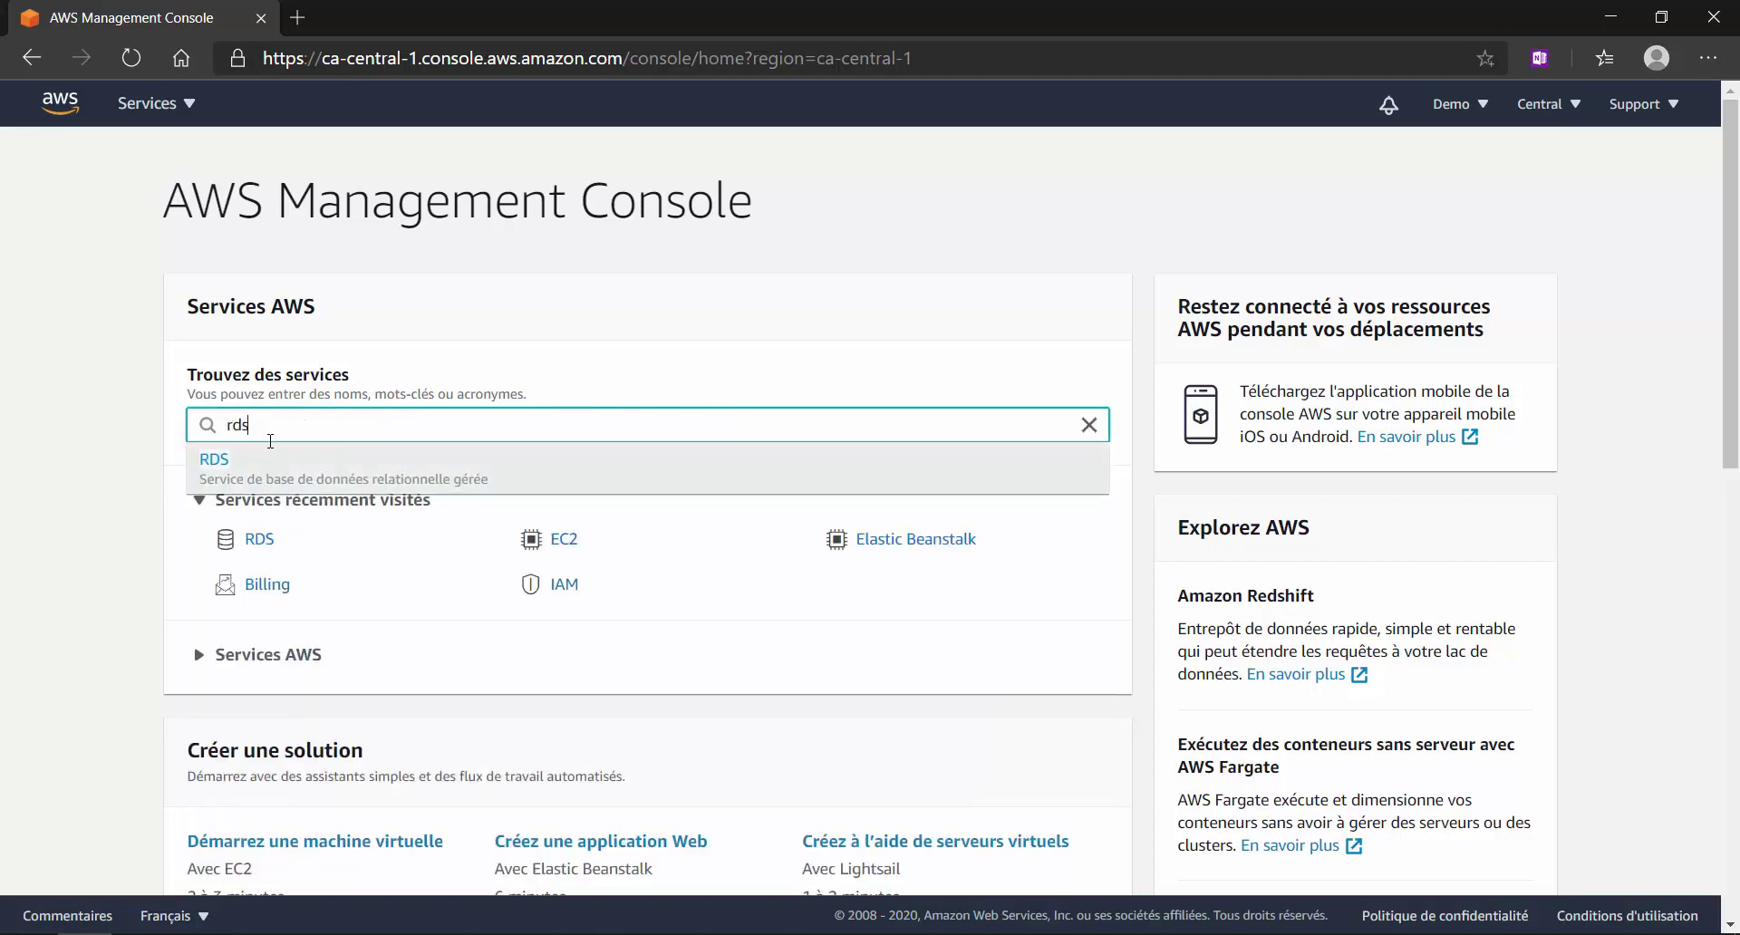
{"action": "left_click", "coordinate": [329, 489]}
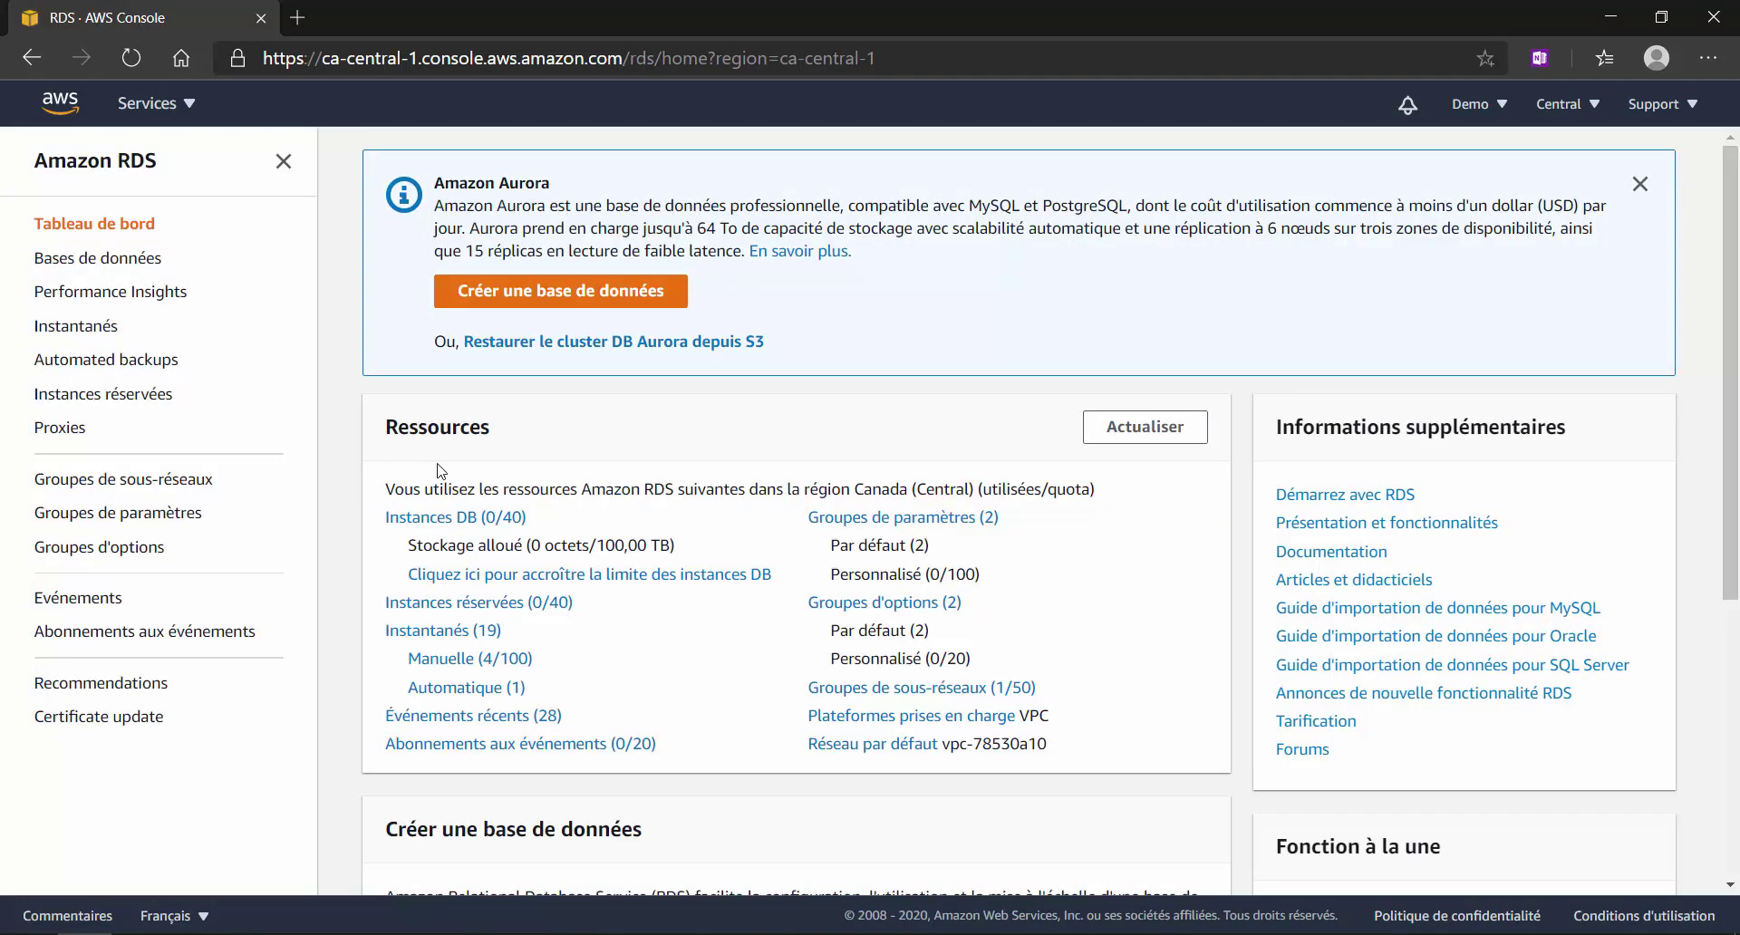
Open the list of DB instances and check which region is selected.
{"action": "left_click", "coordinate": [444, 522]}
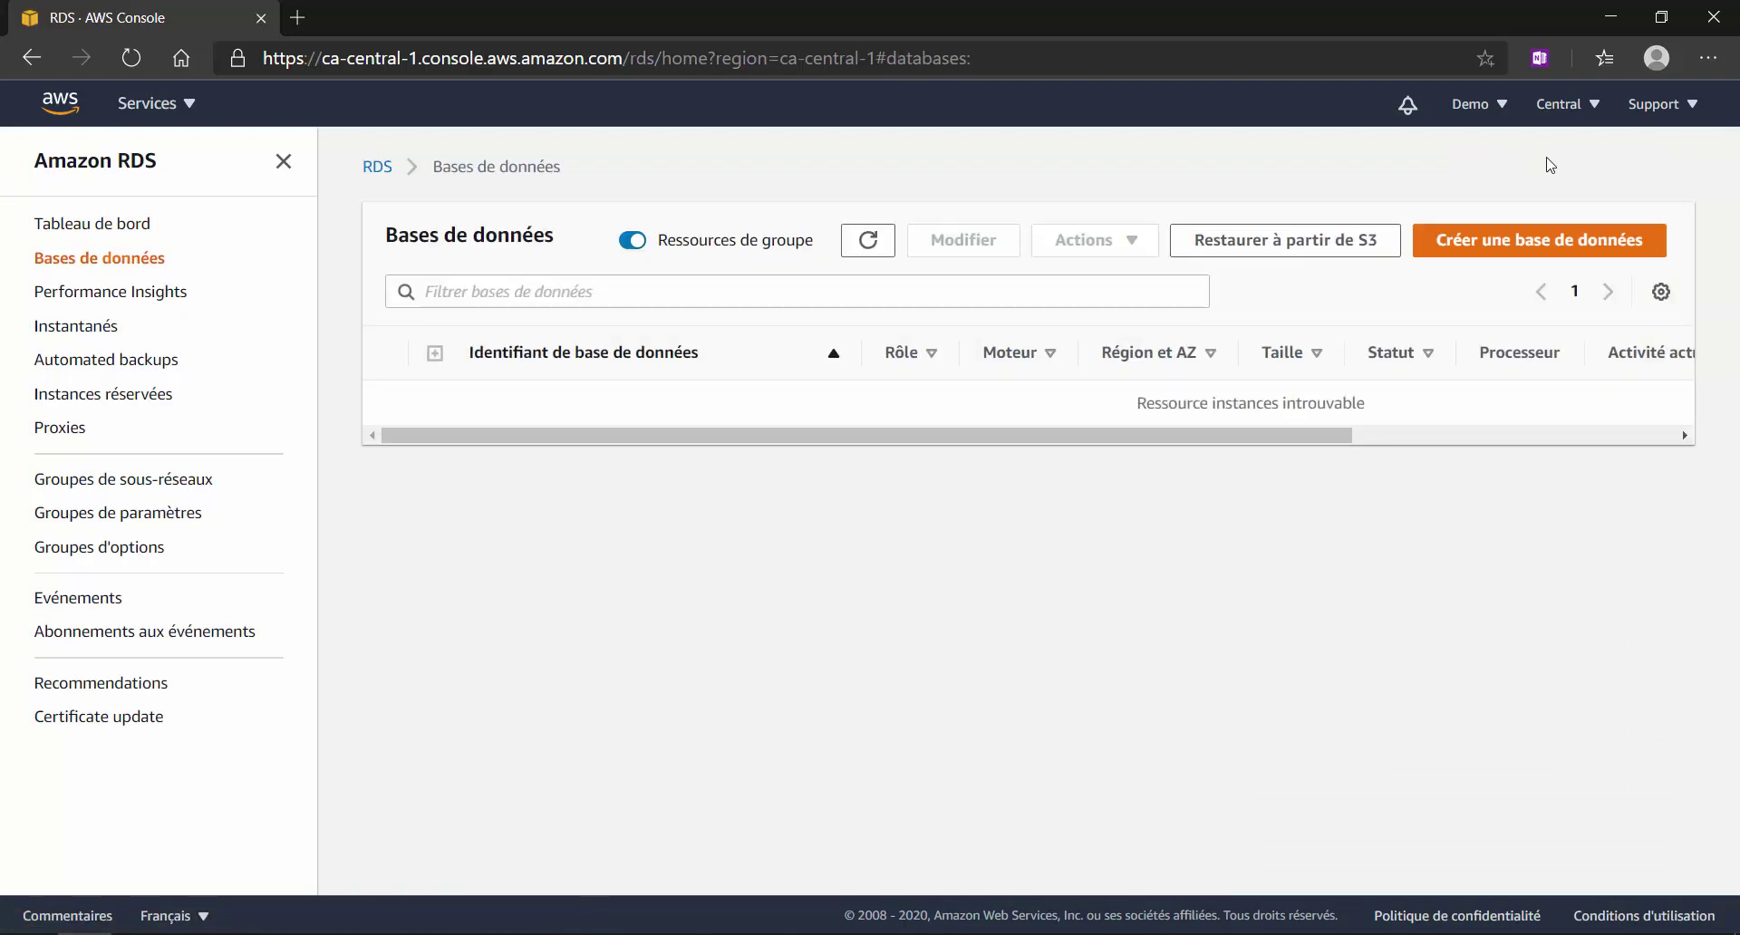
{"action": "left_click", "coordinate": [1581, 107]}
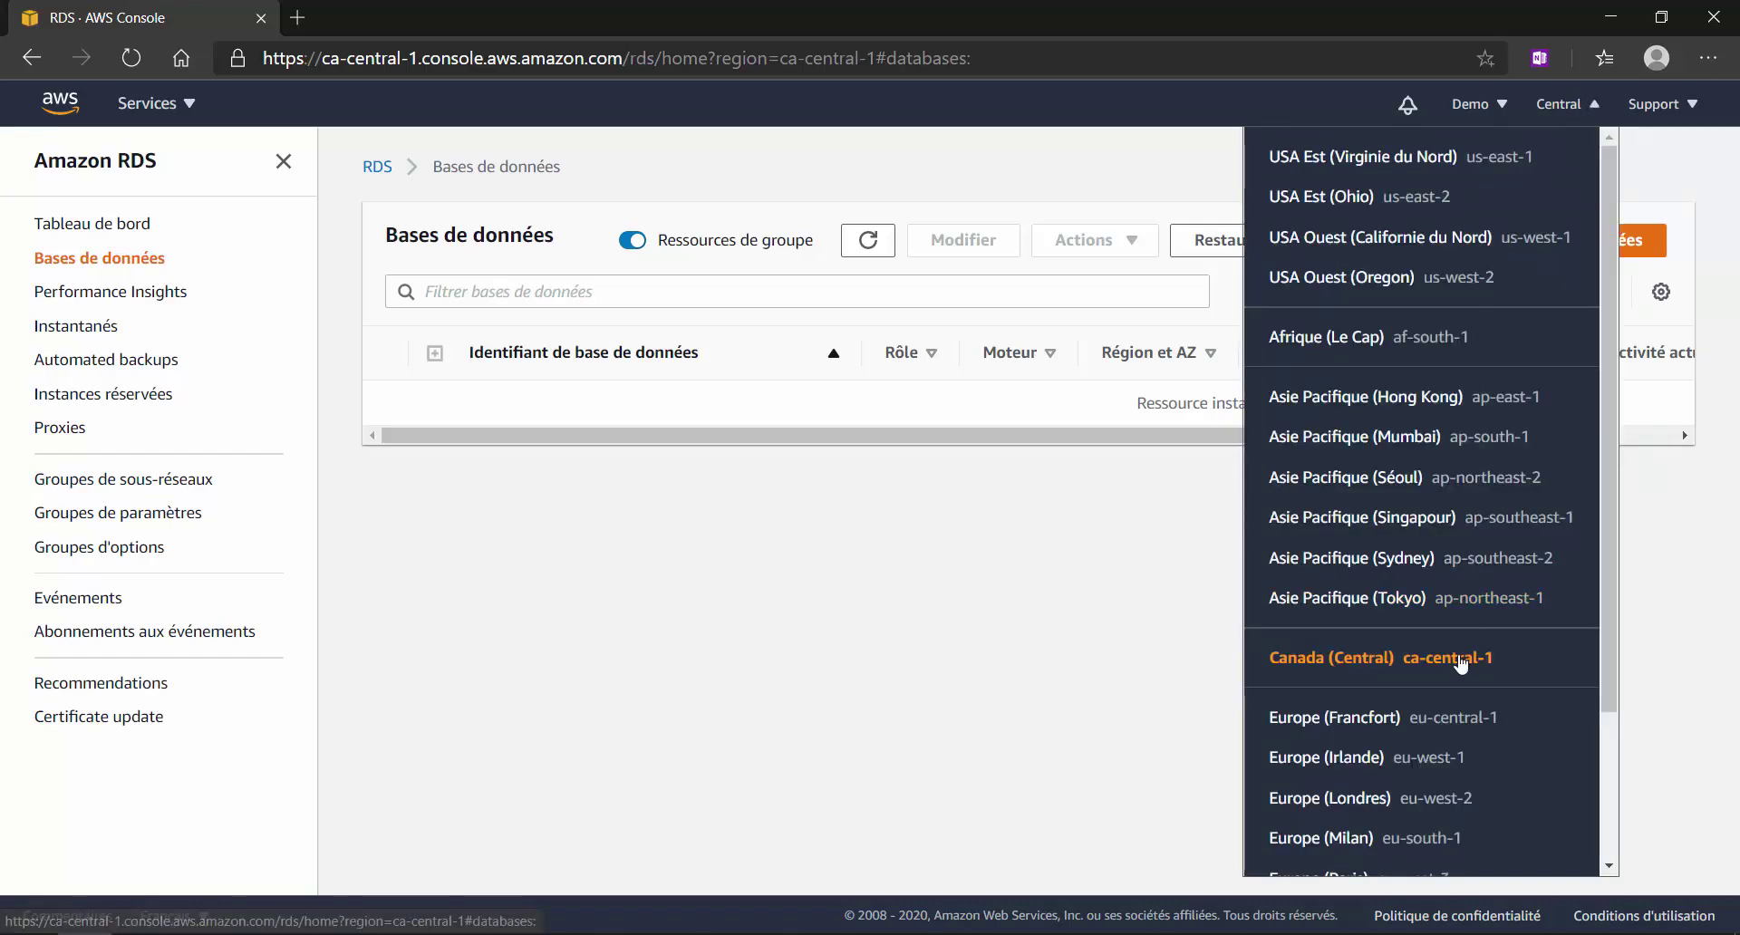
{"action": "left_click", "coordinate": [805, 590]}
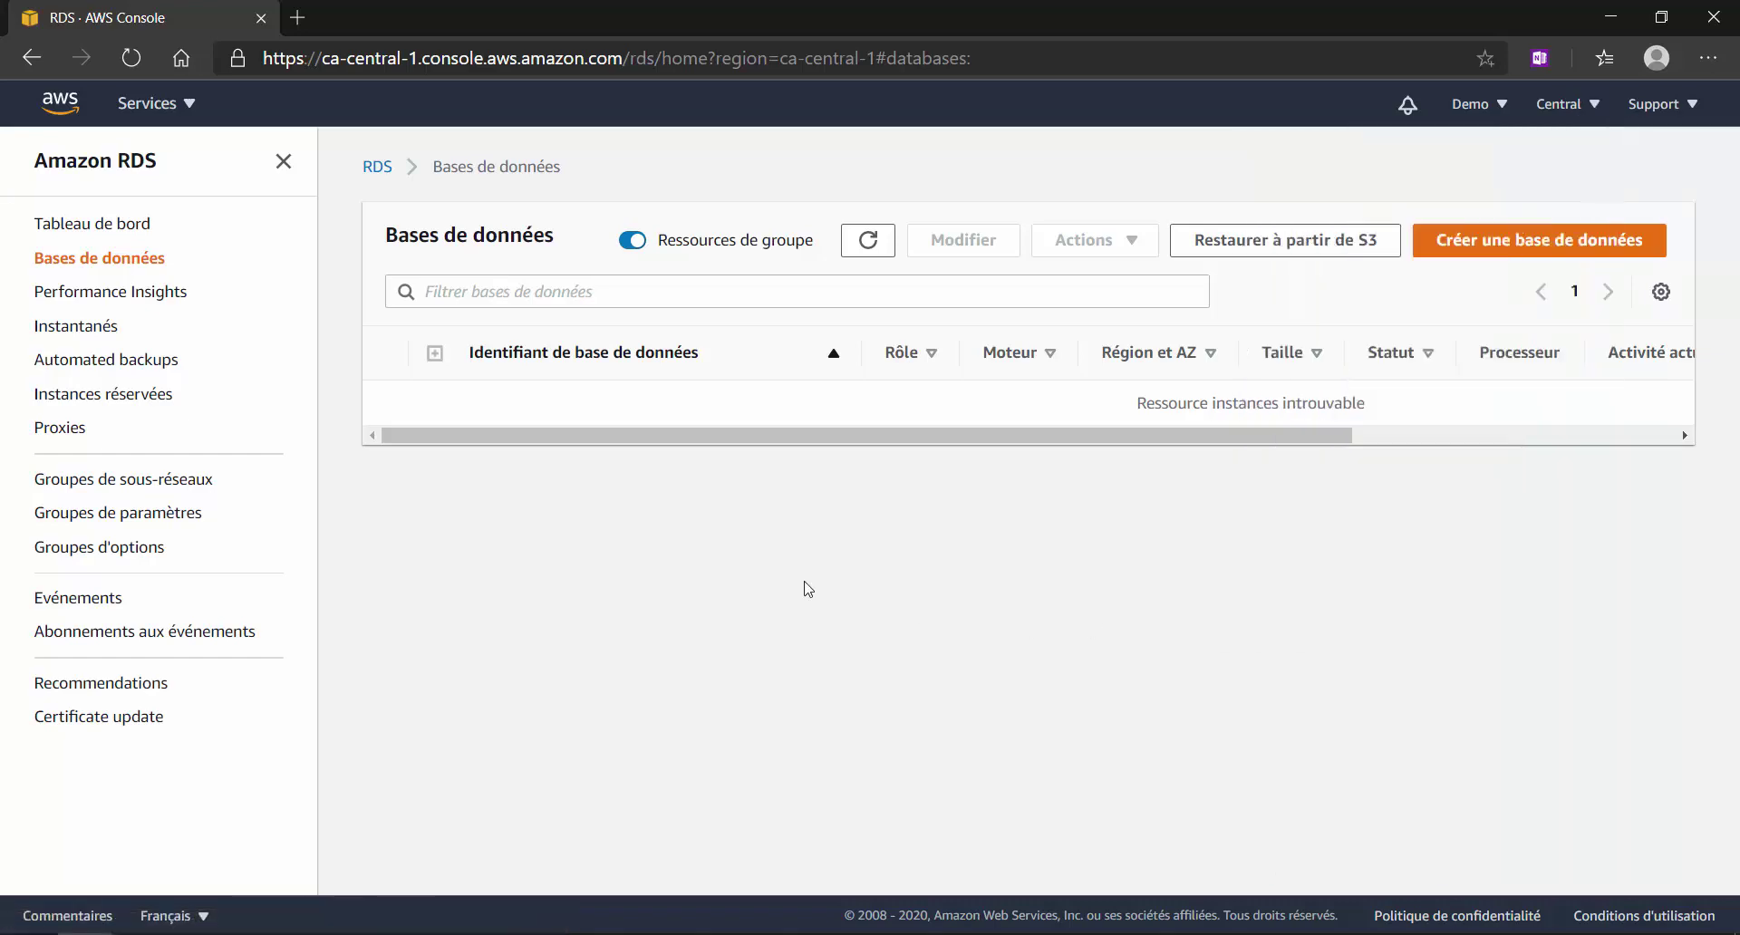
Start a new database using Easy Create with the Microsoft SQL Server engine and the Offre gratuite (db.t2.micro) instance size.
{"action": "left_click", "coordinate": [1470, 252]}
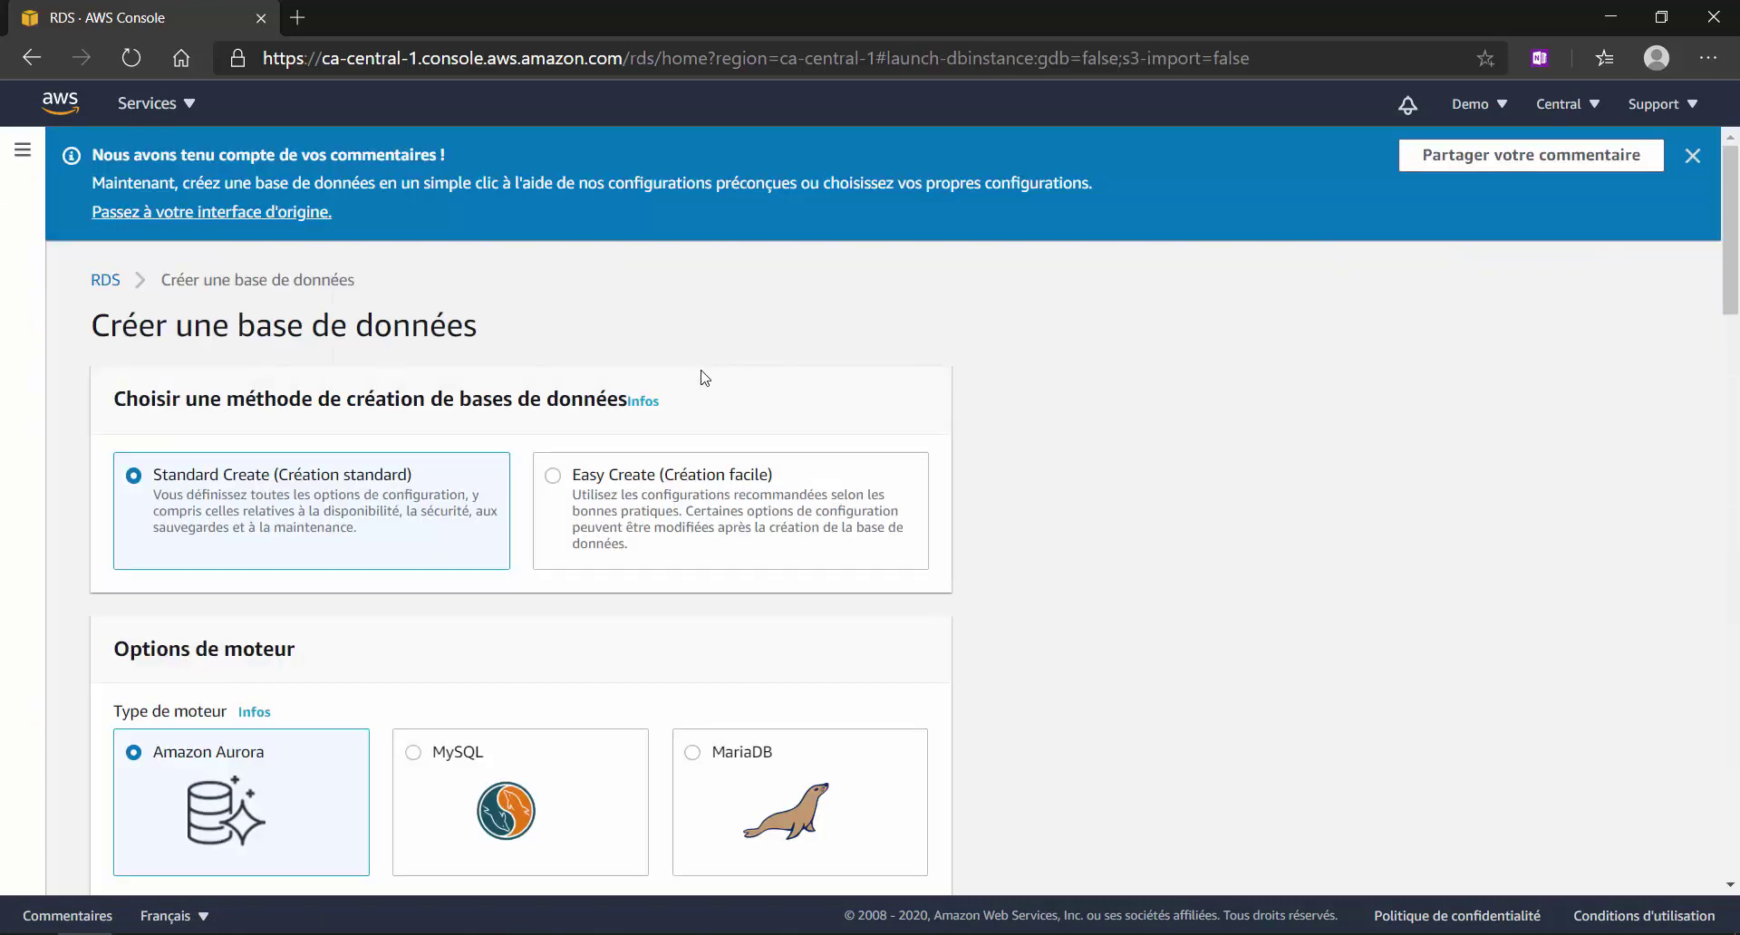
{"action": "left_click", "coordinate": [610, 487]}
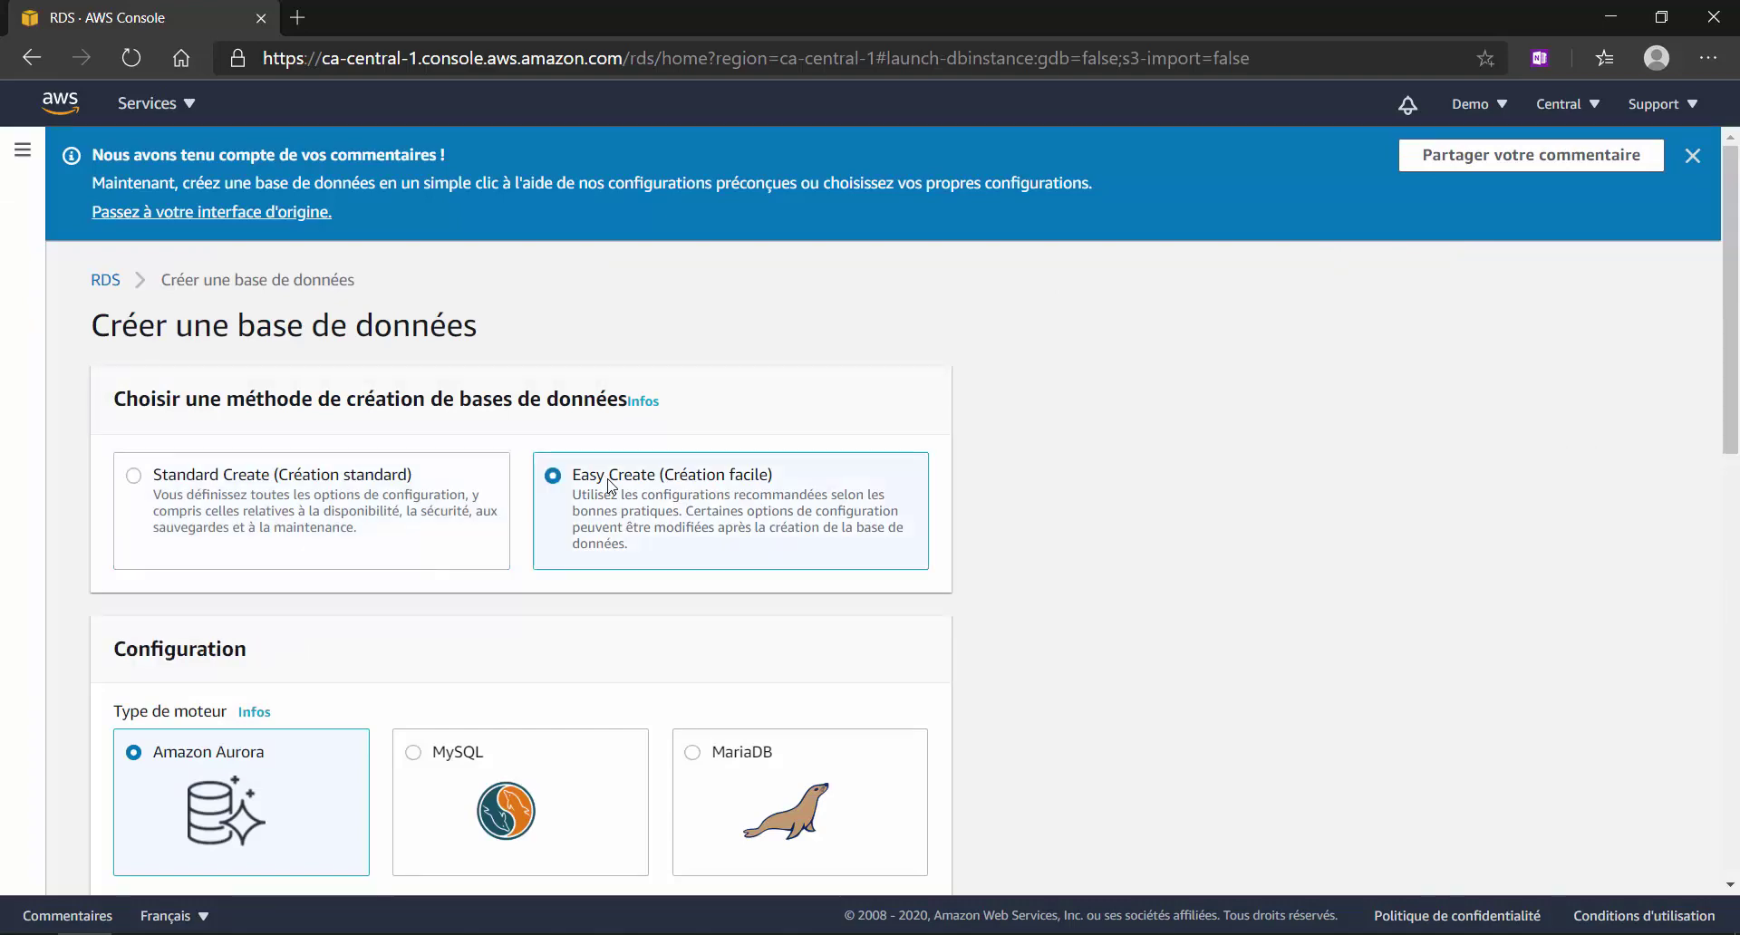
{"action": "scroll", "coordinate": [589, 454], "scroll_direction": "down", "scroll_amount": 3}
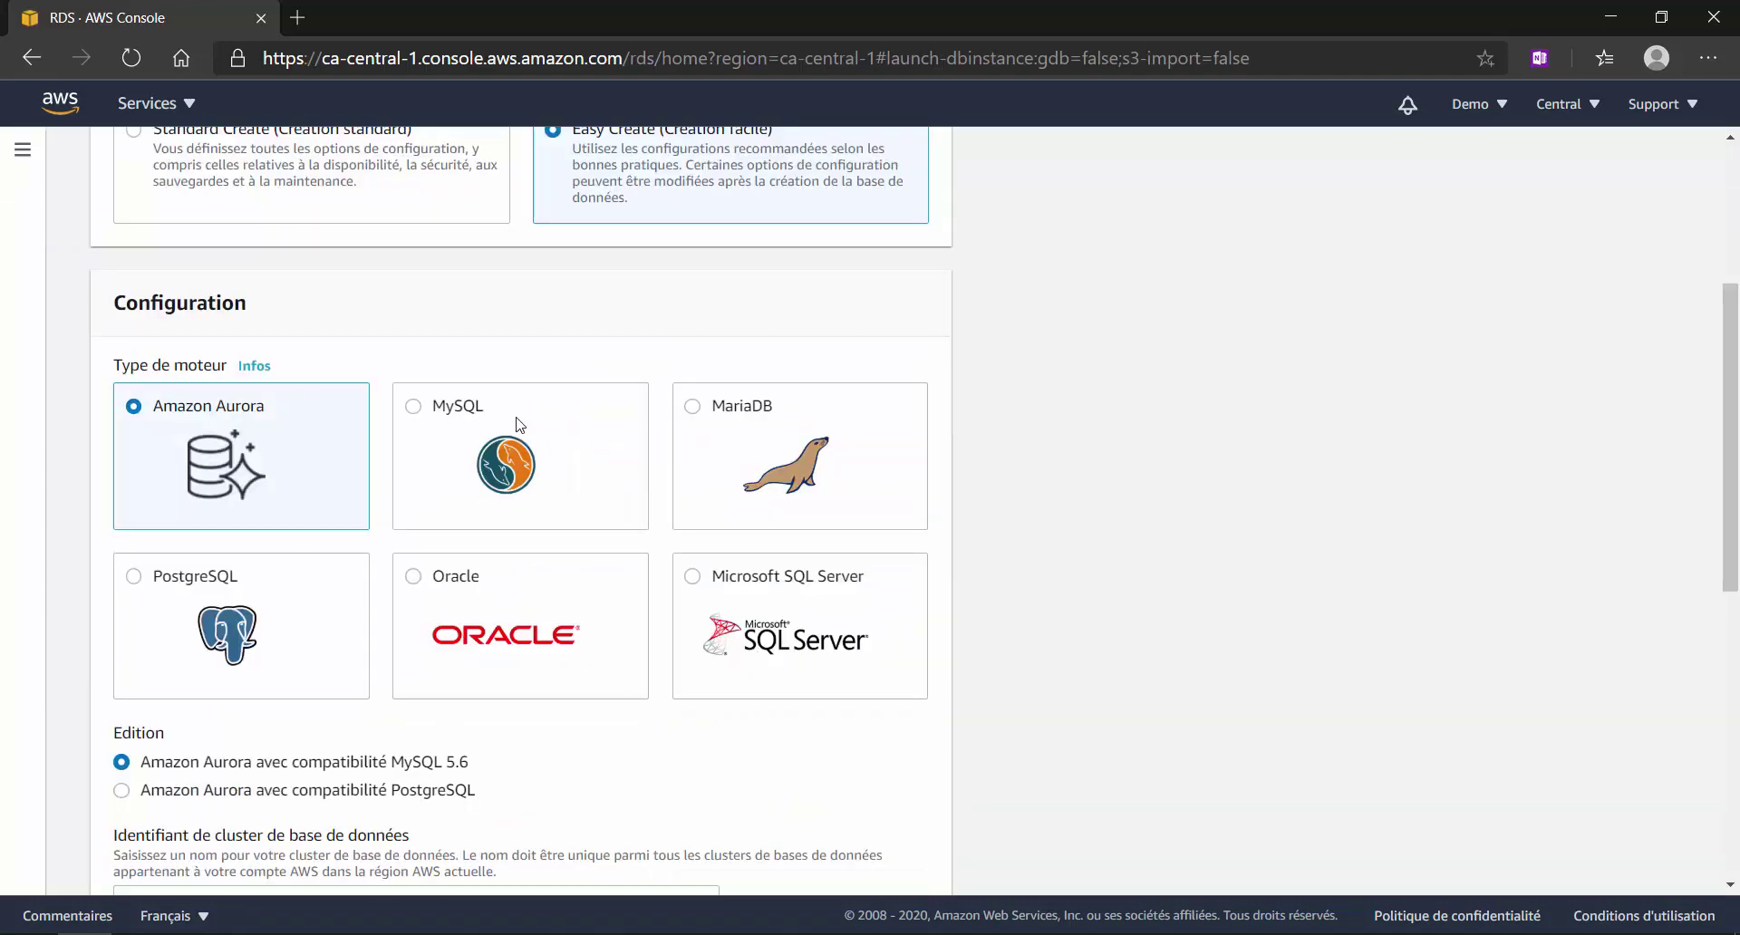
{"action": "left_click", "coordinate": [788, 616]}
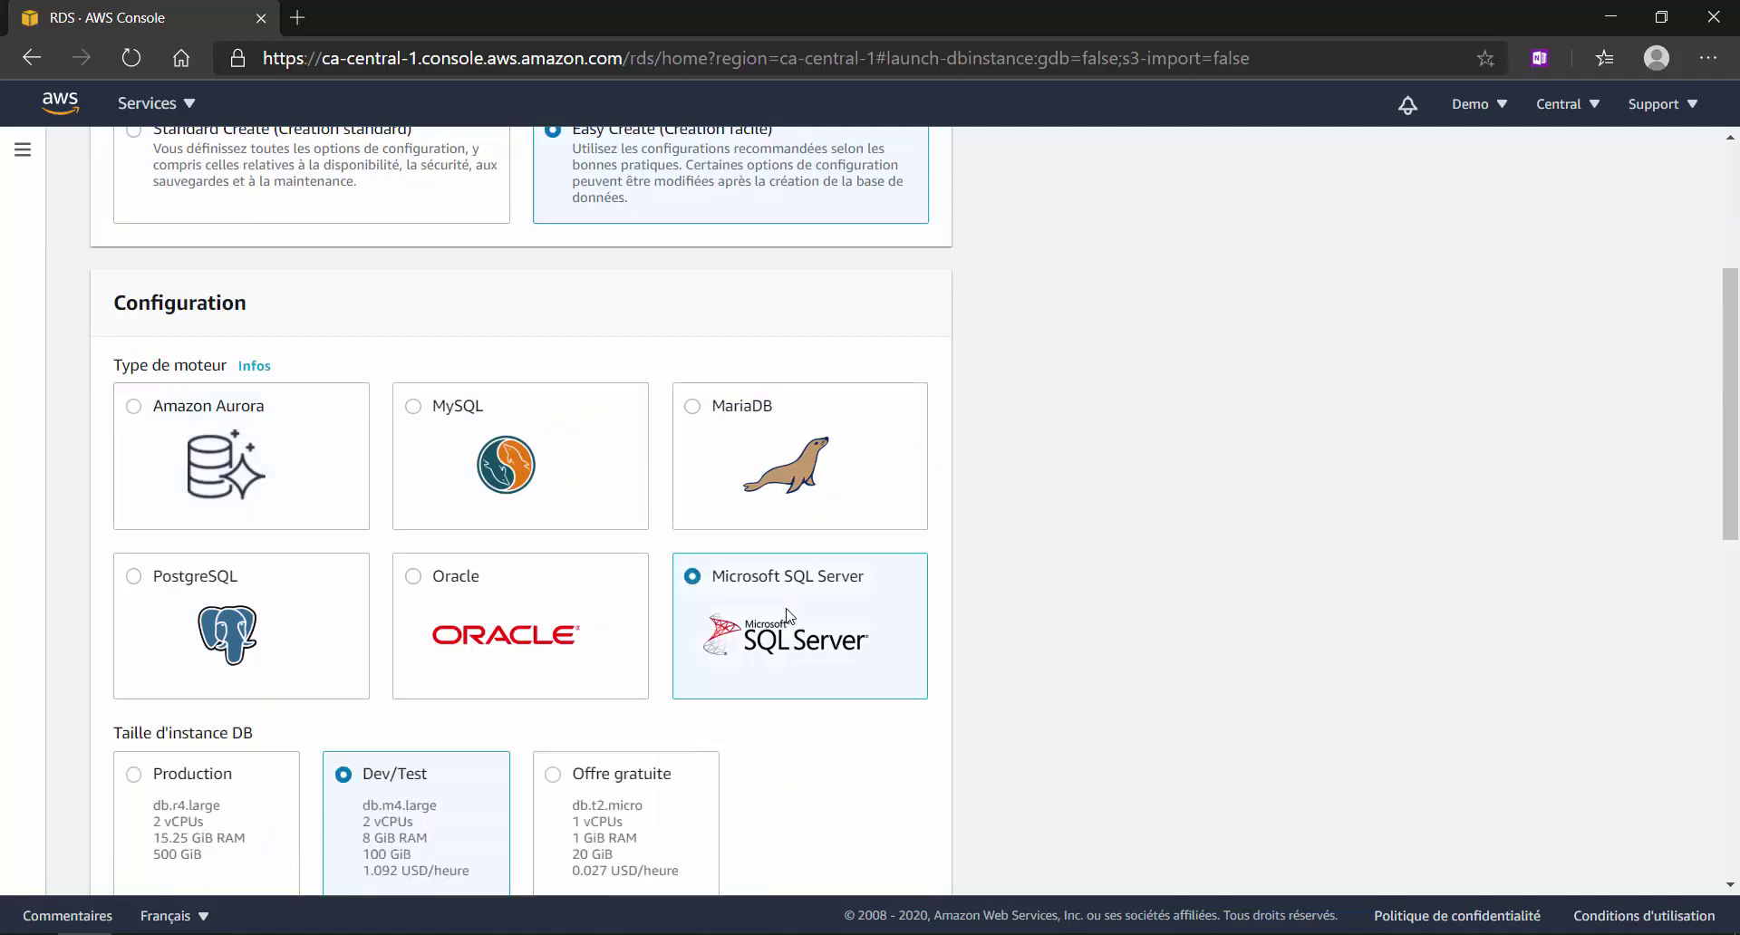
{"action": "scroll", "coordinate": [788, 616], "scroll_direction": "down", "scroll_amount": 3}
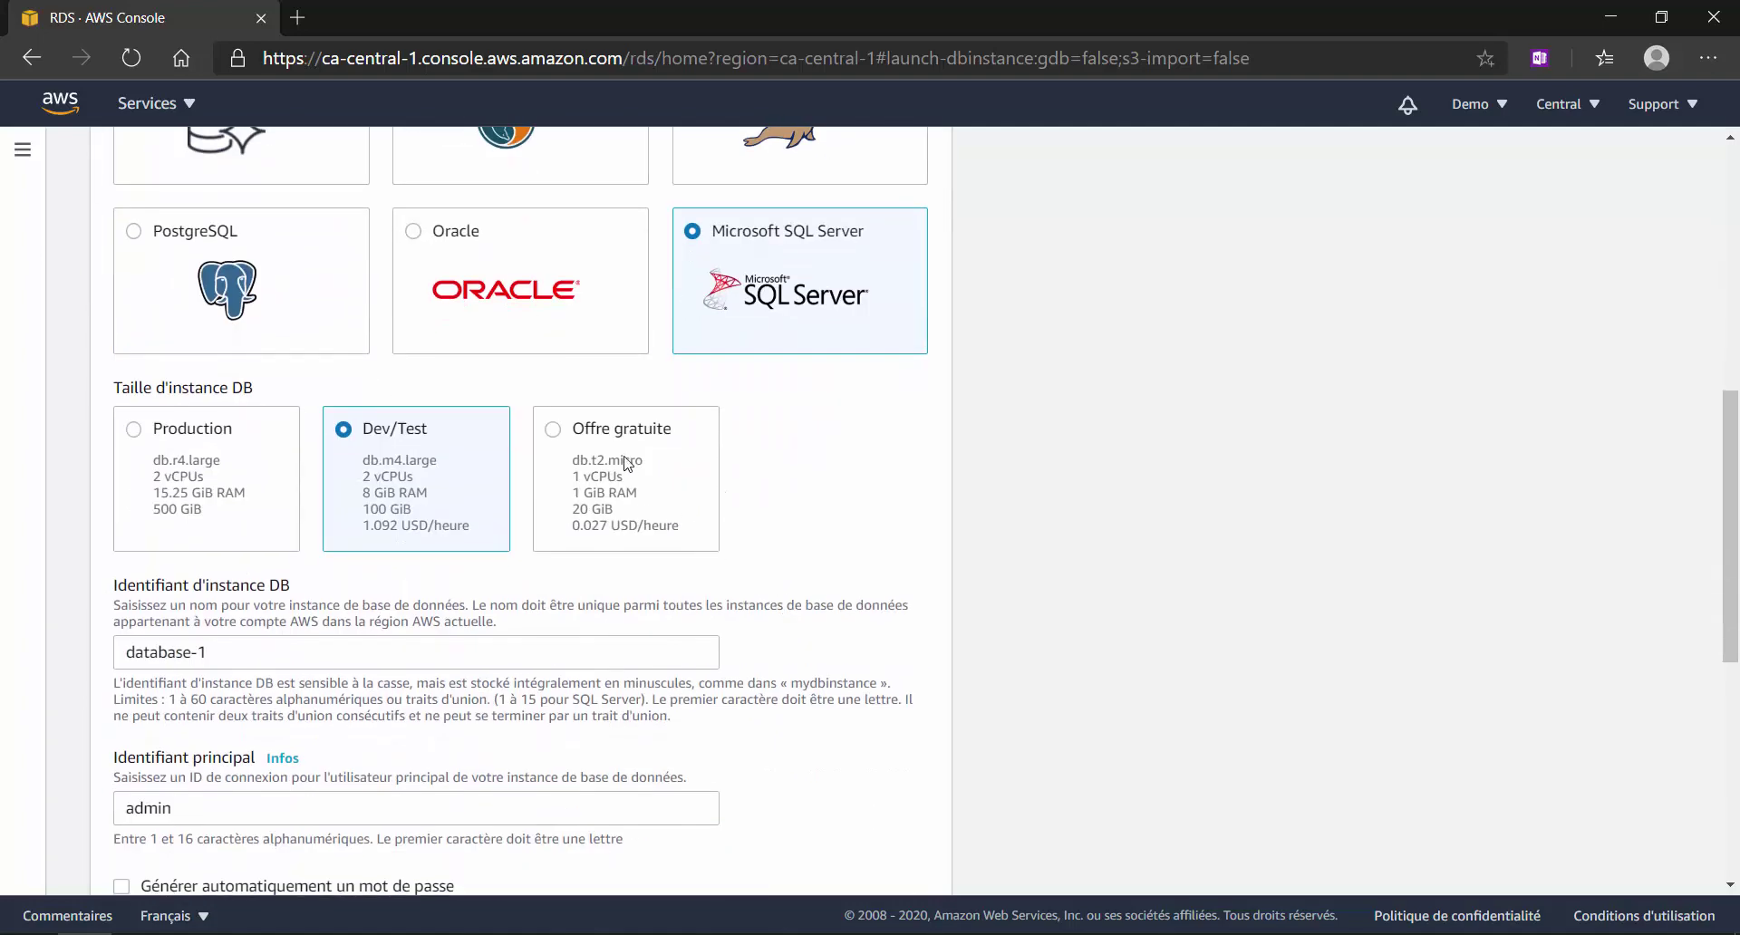
{"action": "left_click", "coordinate": [614, 436]}
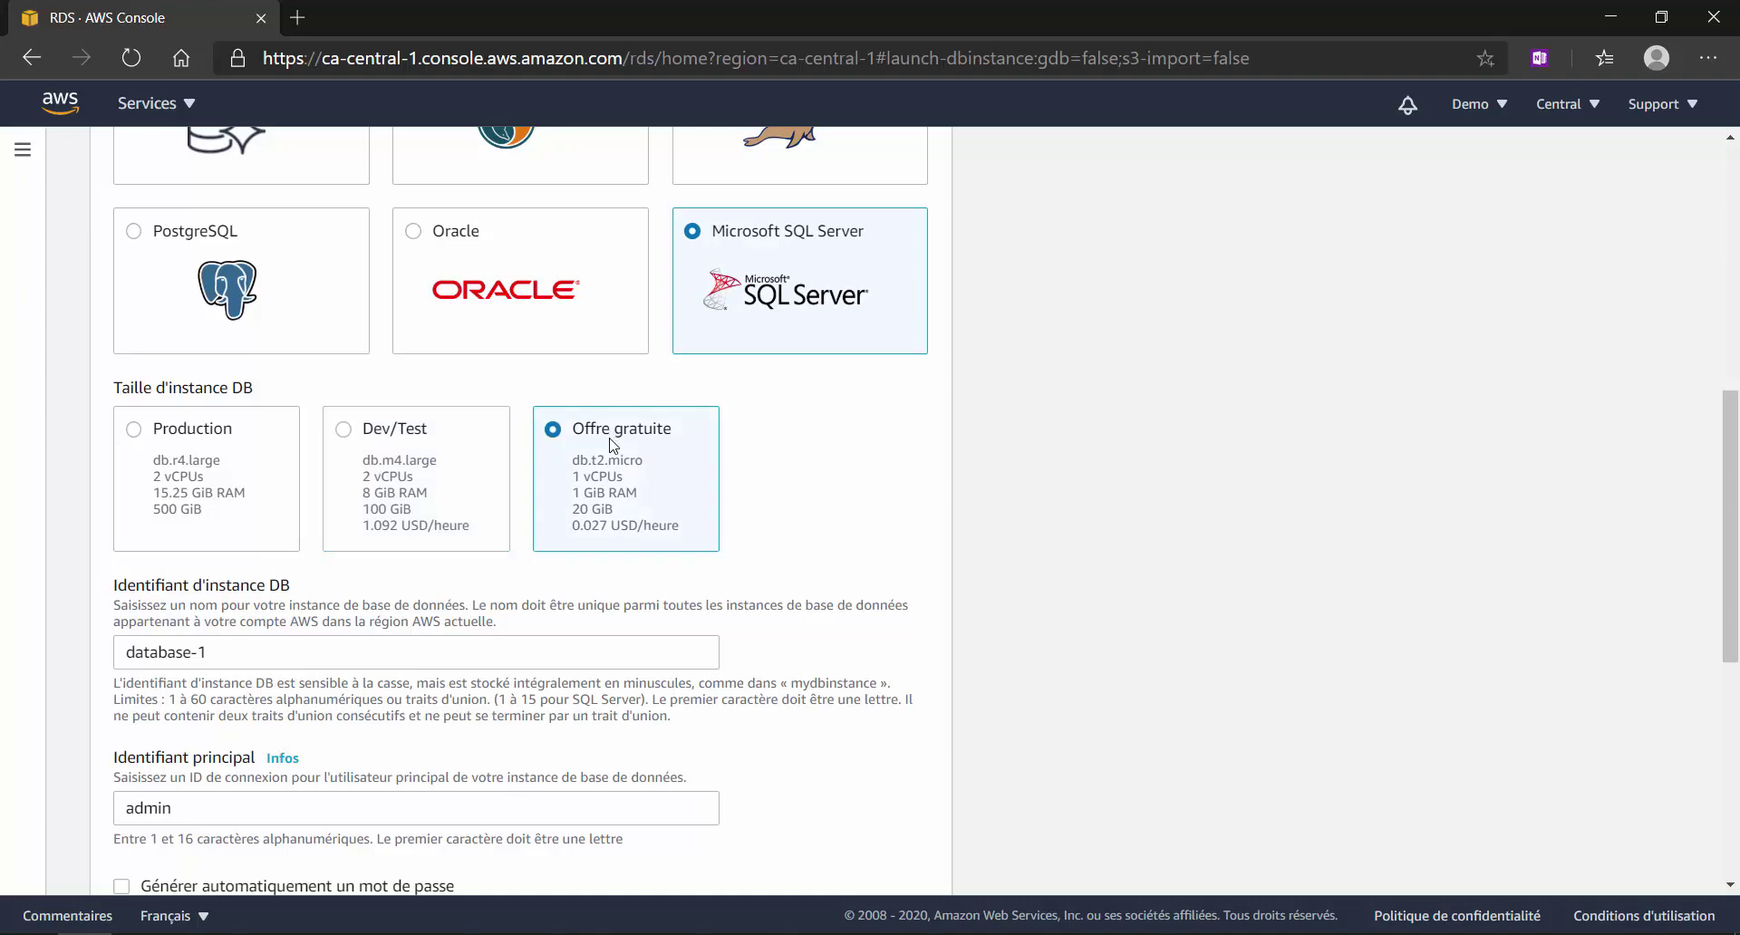
Set the DB instance identifier to getionStages and the master username to gestionnaire.
{"action": "scroll", "coordinate": [616, 453], "scroll_direction": "down", "scroll_amount": 2}
{"action": "left_click_drag", "start_coordinate": [252, 425], "coordinate": [101, 430]}
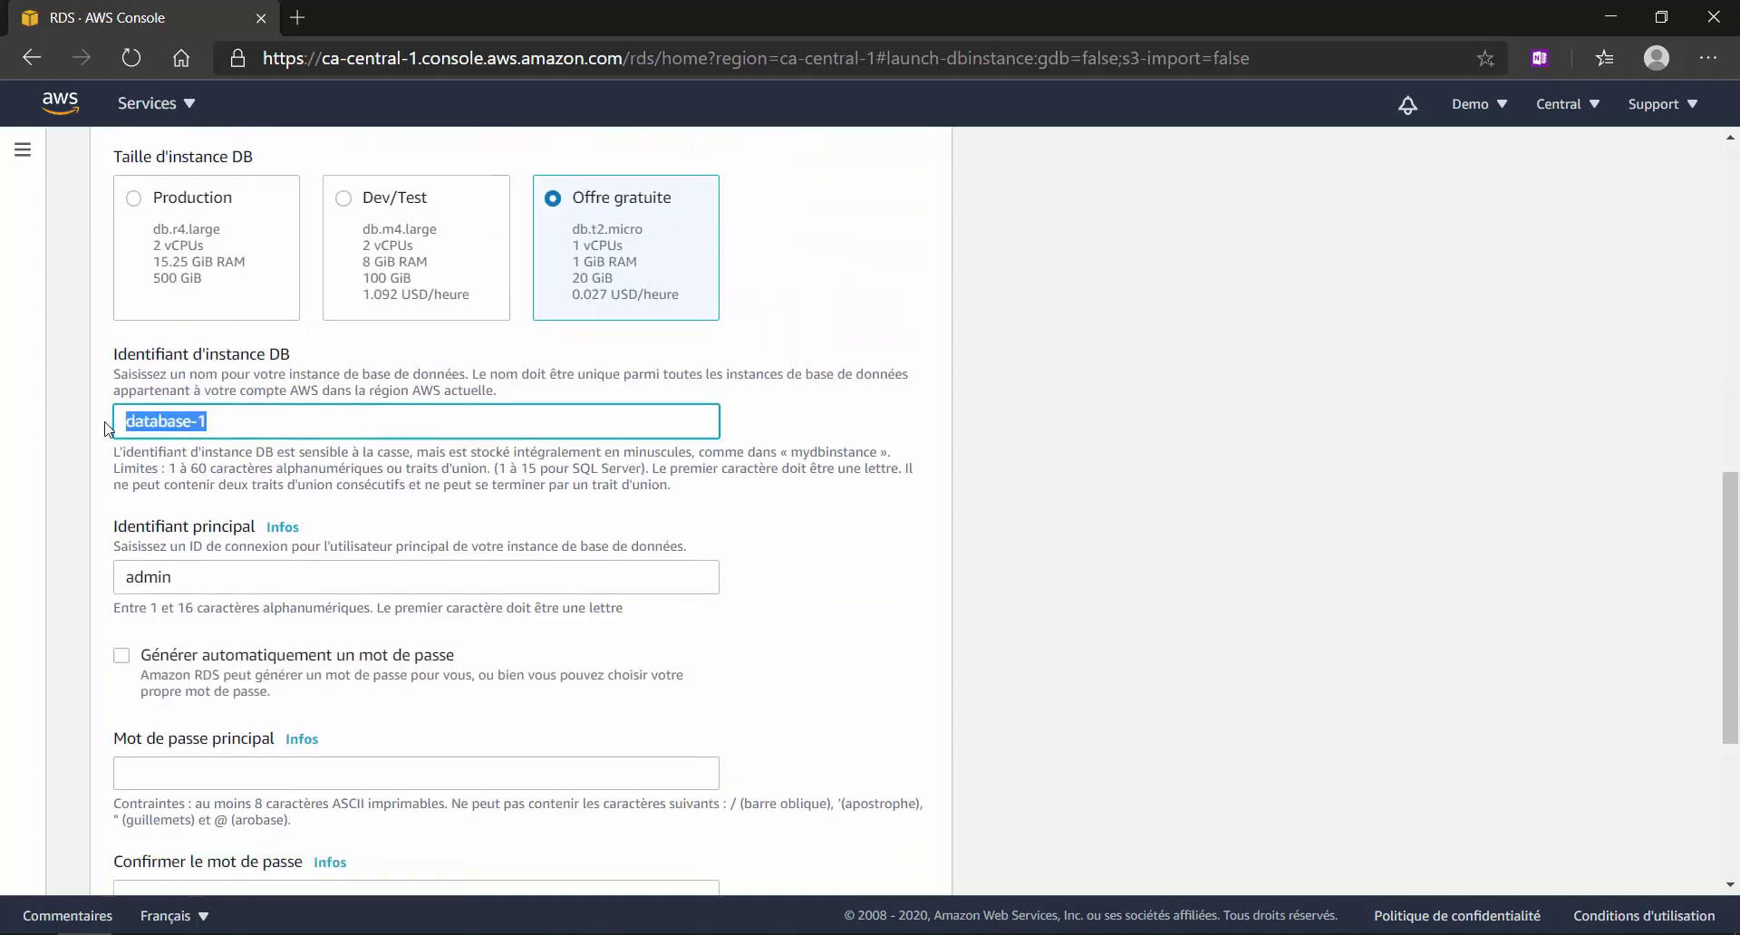
{"action": "type", "text": "getionStages"}
{"action": "scroll", "coordinate": [149, 542], "scroll_direction": "down", "scroll_amount": 1}
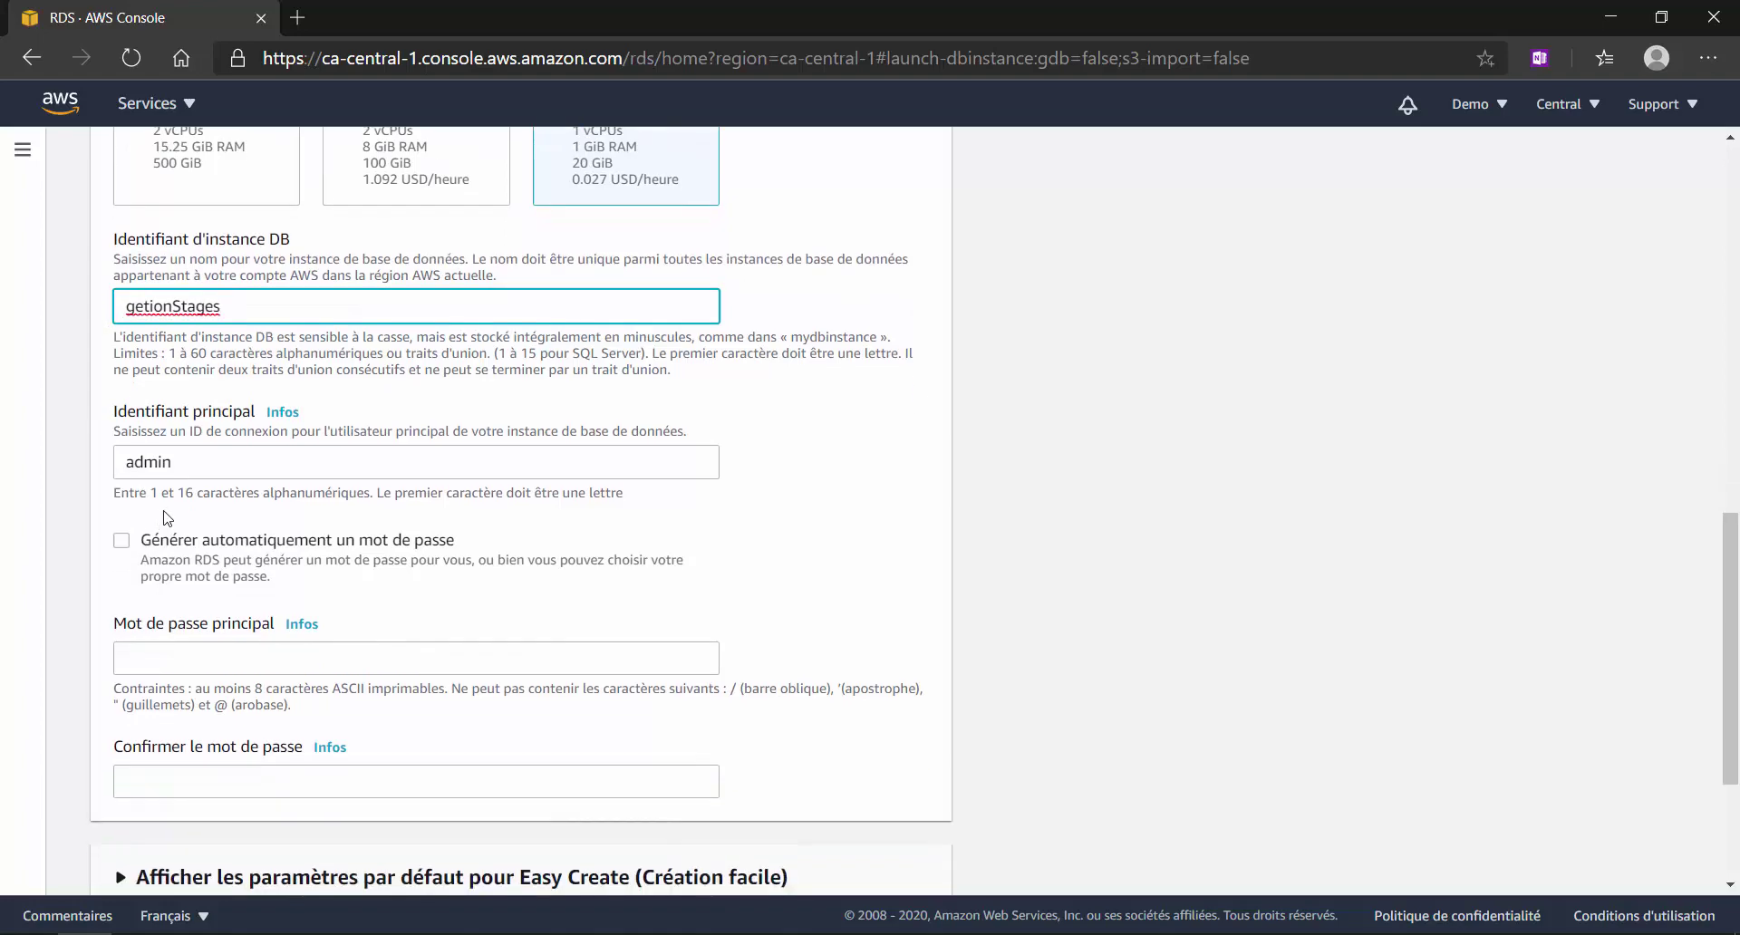
{"action": "double_click", "coordinate": [203, 461]}
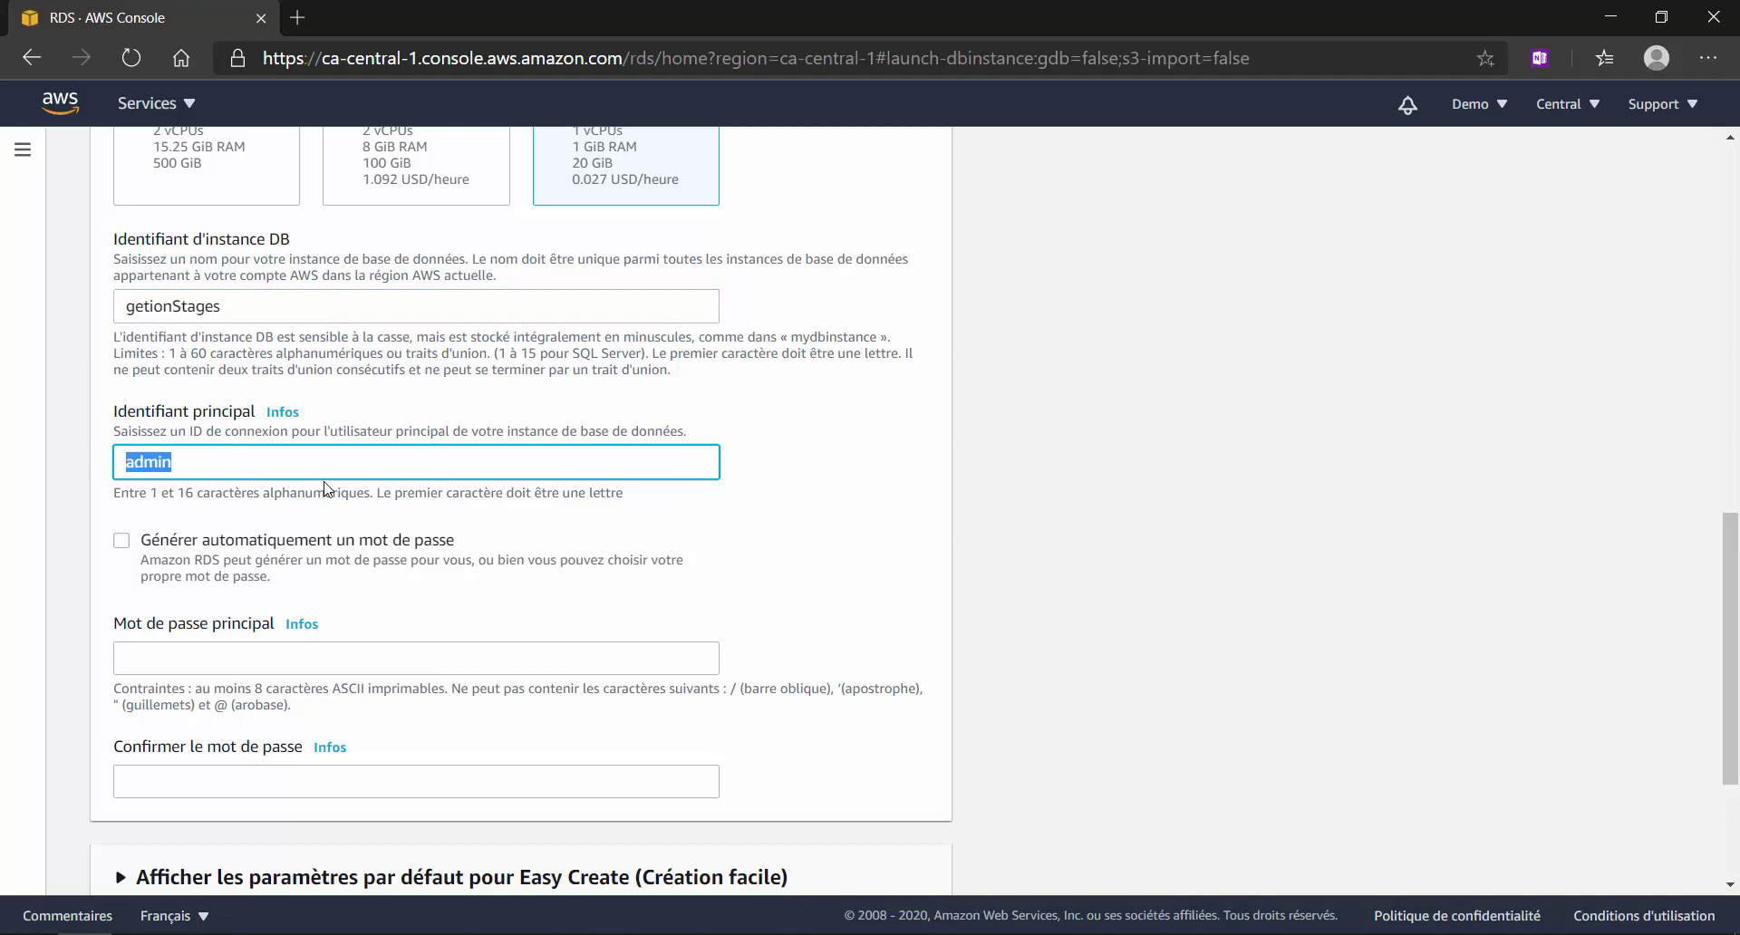
{"action": "type", "text": "gestinn"}
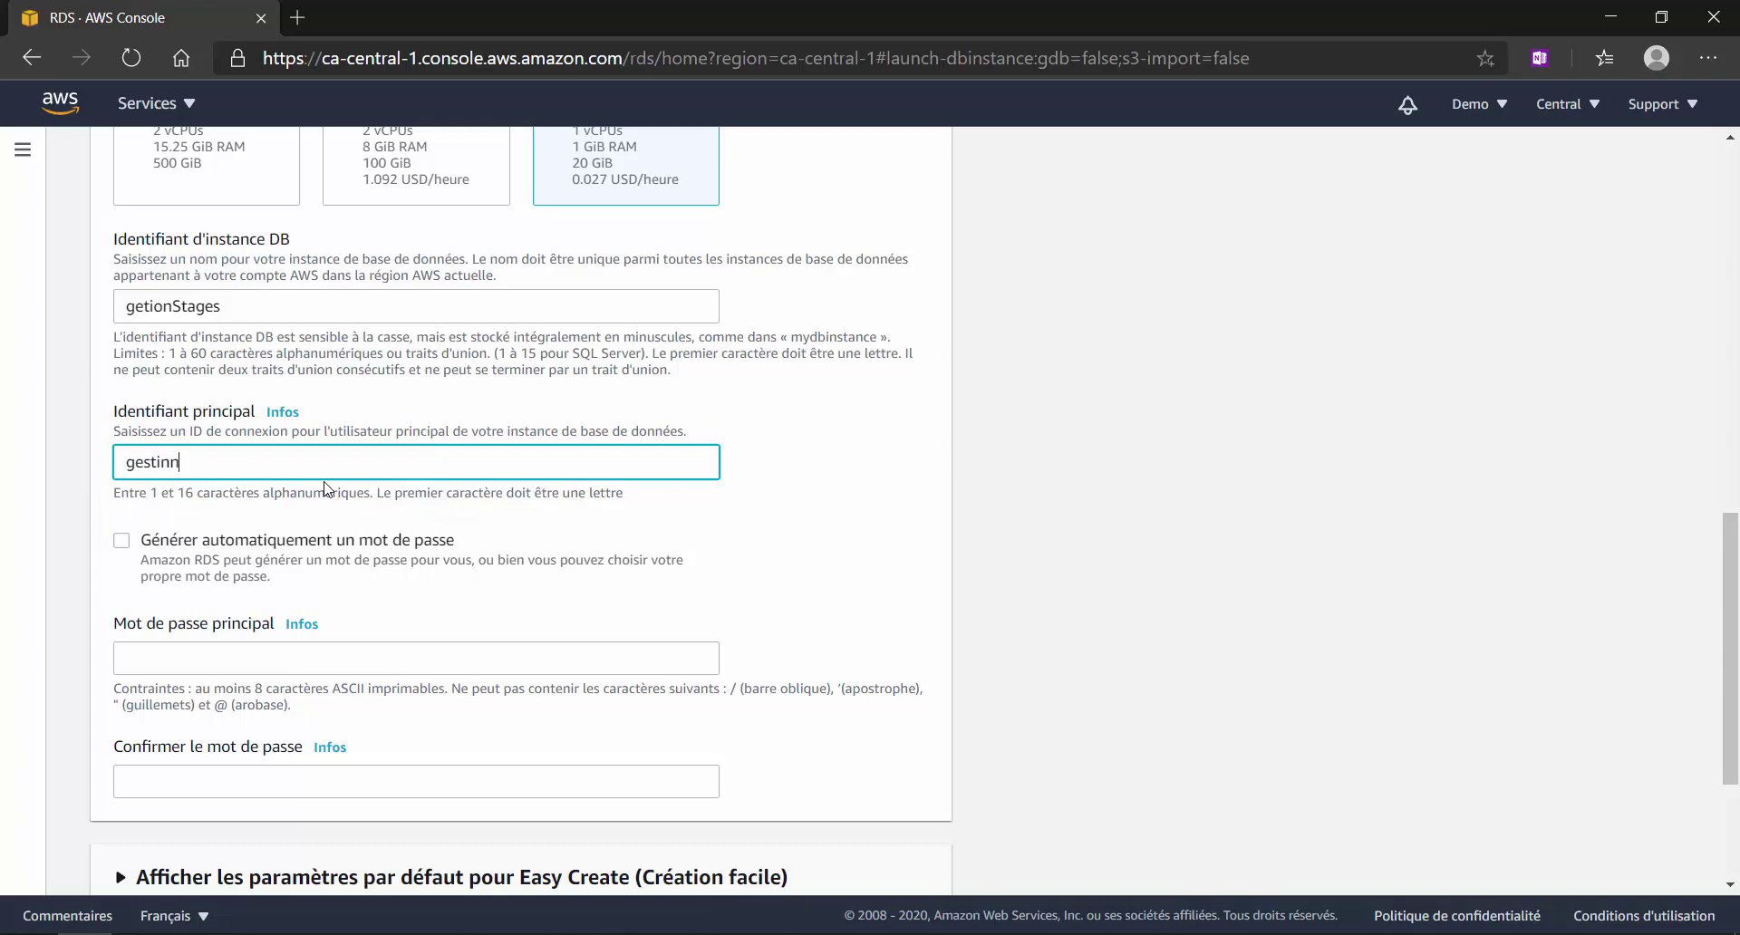
{"action": "key", "text": "BackSpace"}
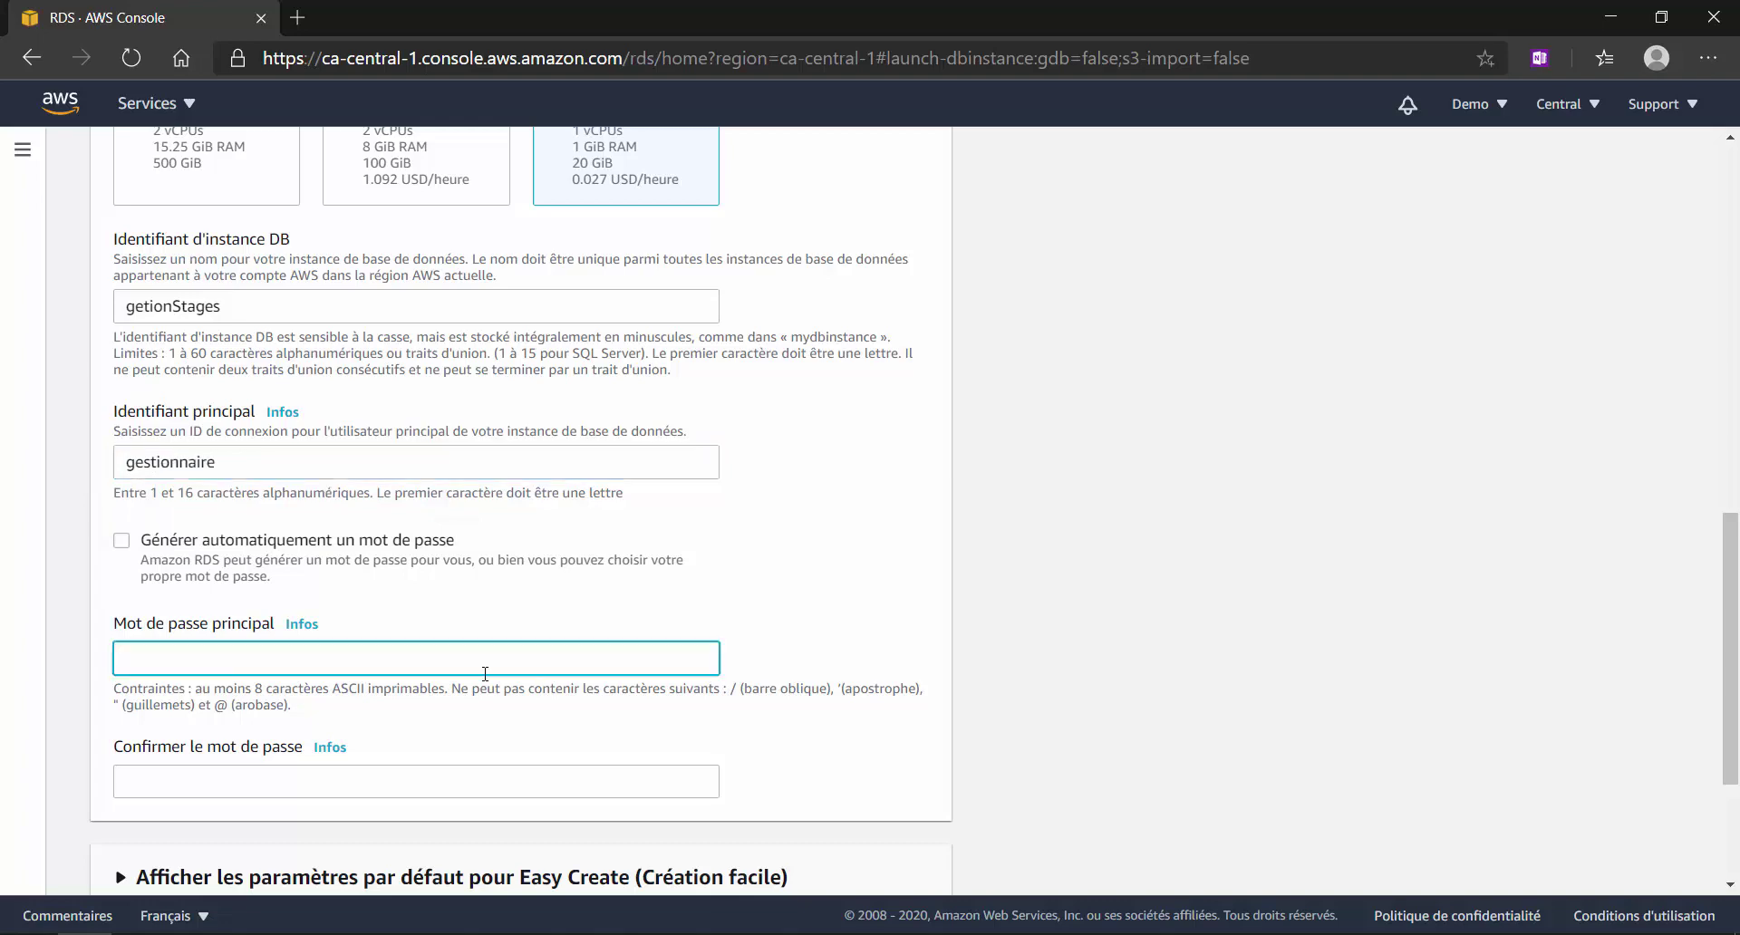
Enter and confirm the master password, and create the database.
{"action": "type", "text": "**********"}
{"action": "key", "text": "Tab"}
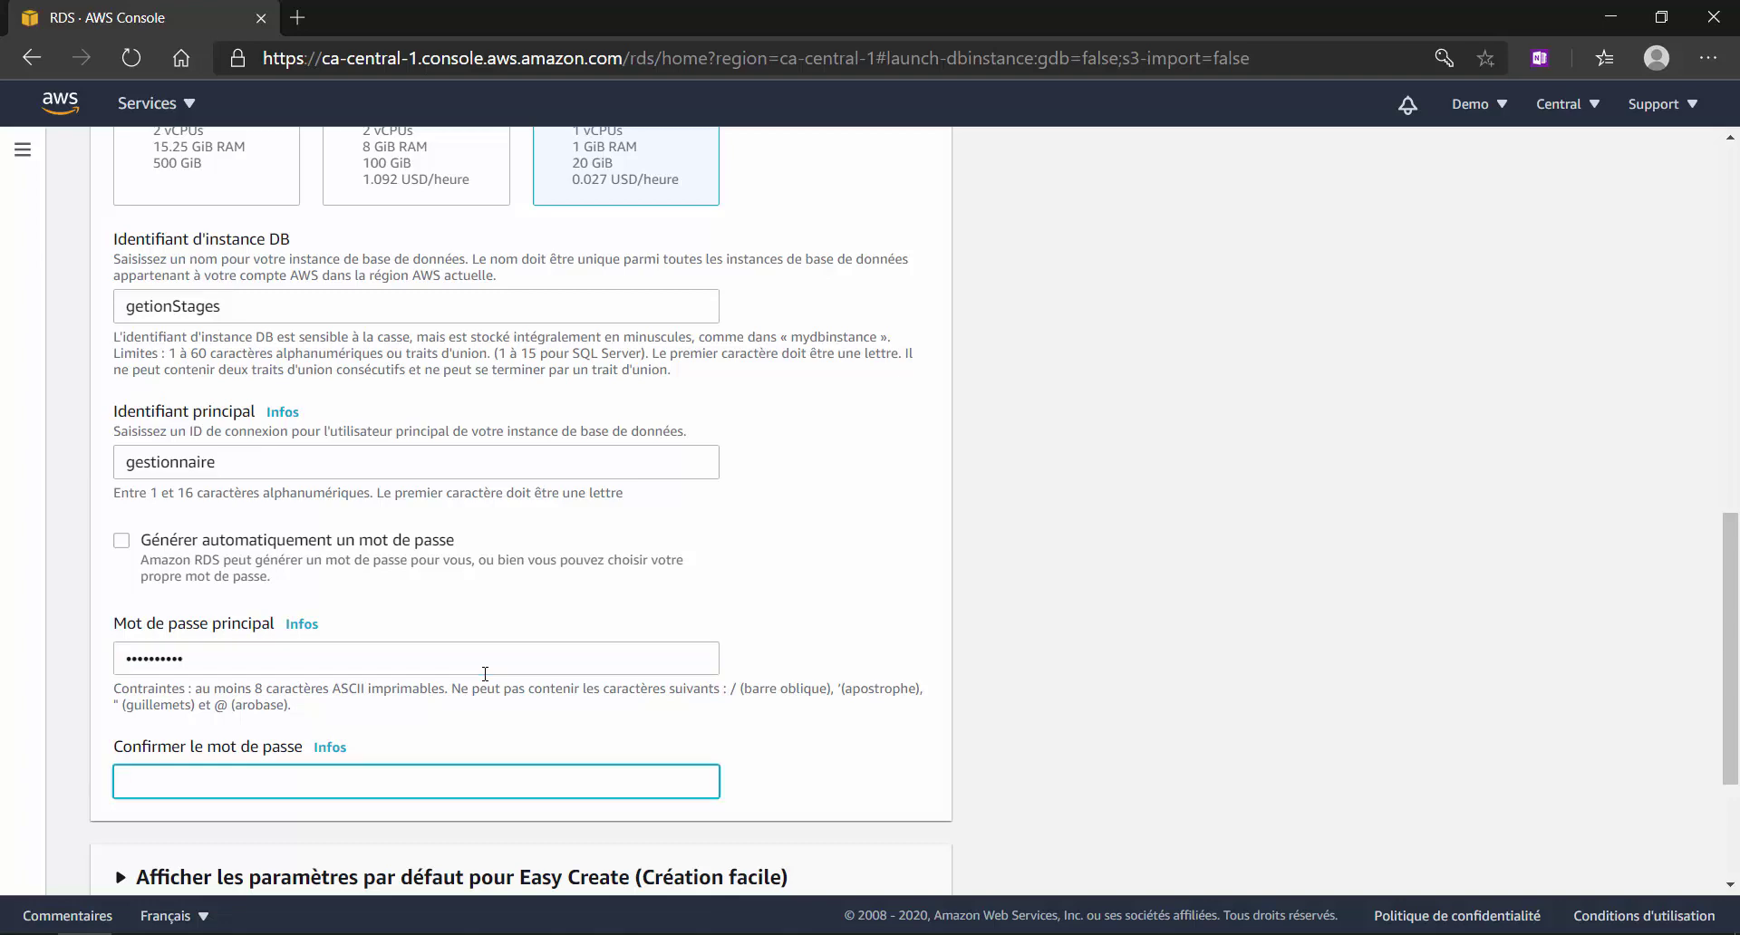
{"action": "type", "text": "**********"}
{"action": "scroll", "coordinate": [485, 674], "scroll_direction": "down", "scroll_amount": 3}
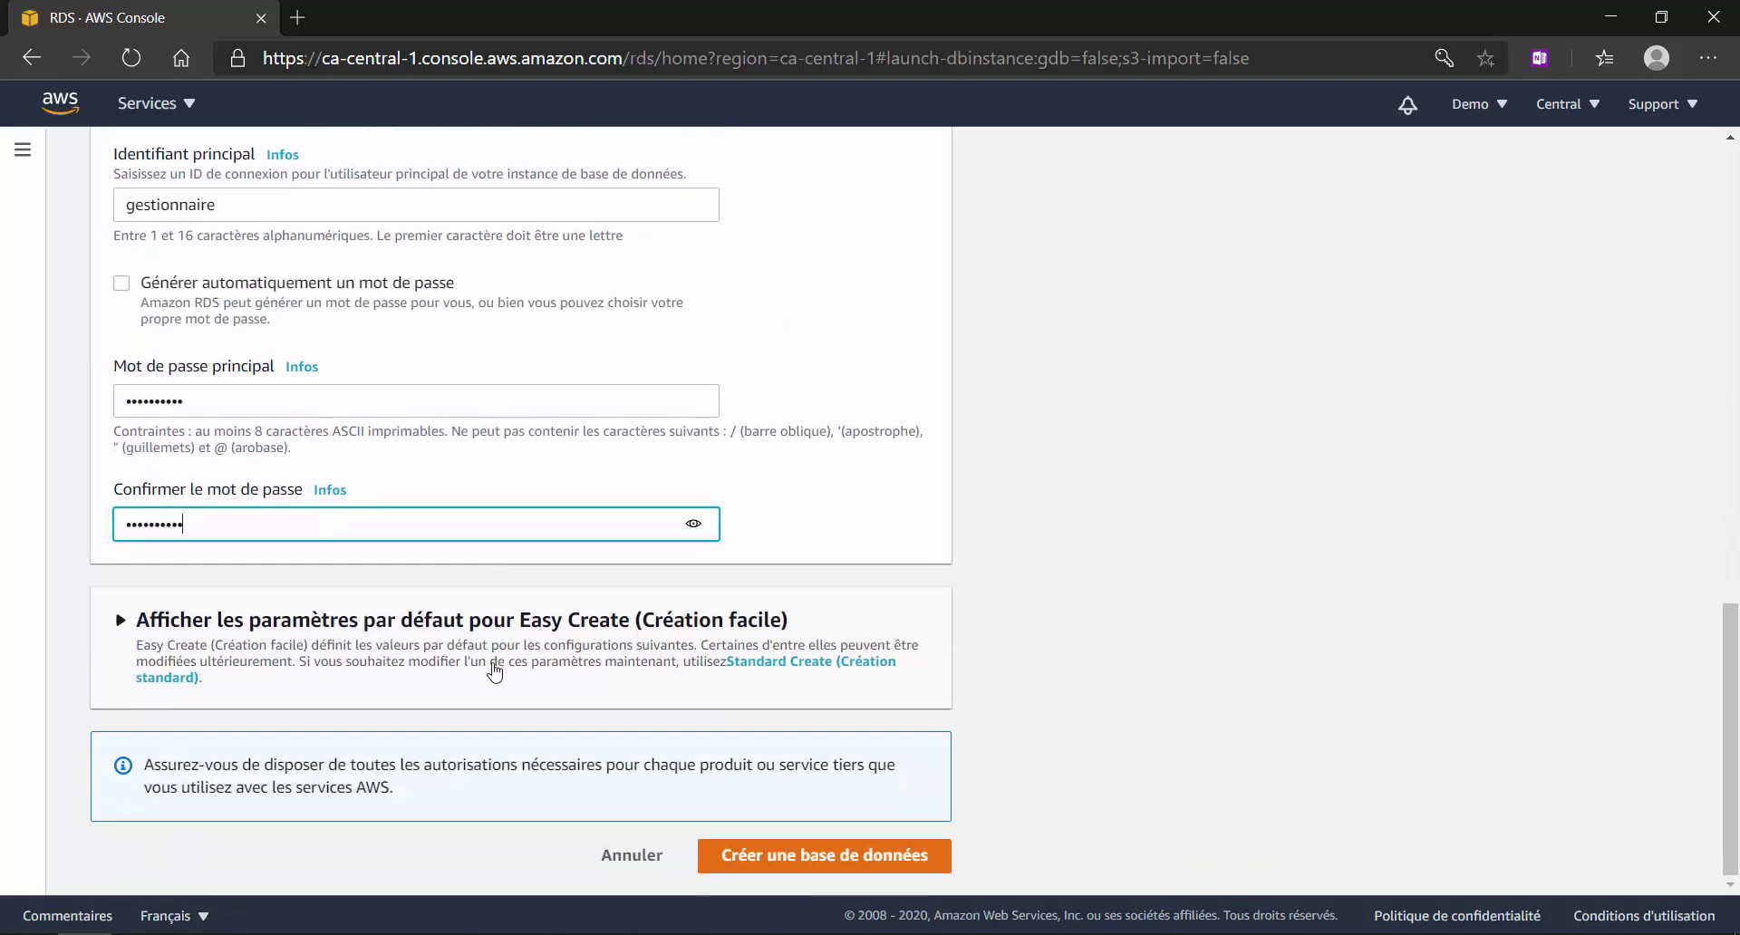
{"action": "left_click", "coordinate": [776, 857]}
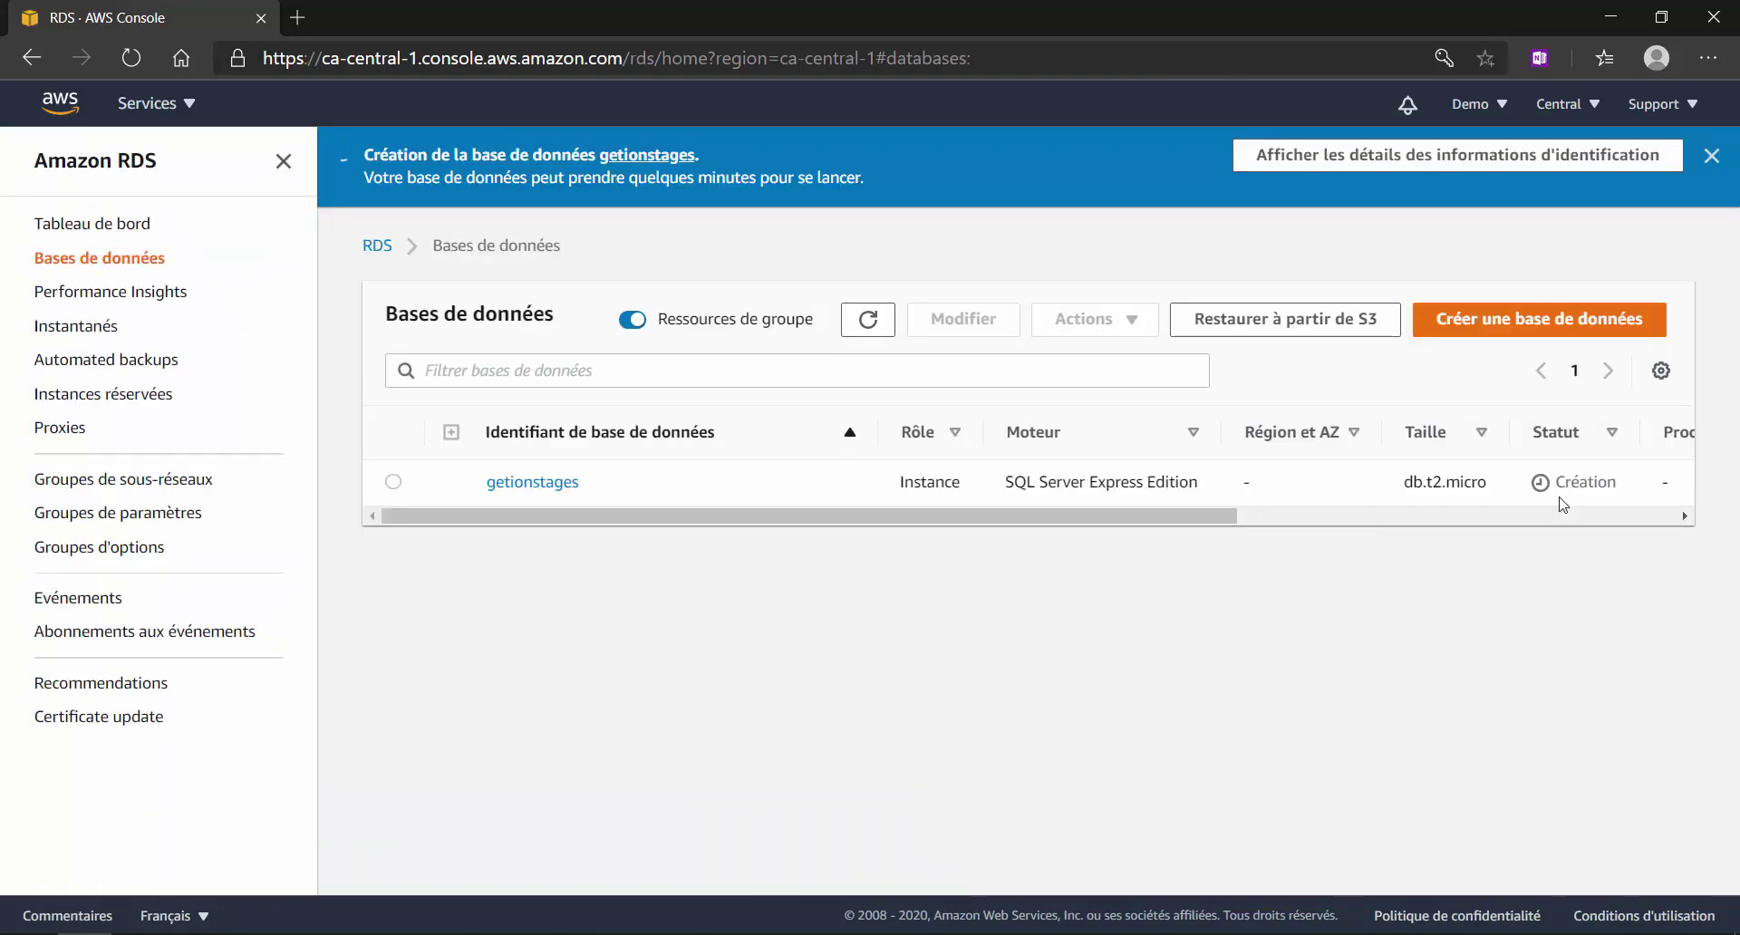
Refresh the database list to check the creation status of the getionstages instance.
{"action": "left_click_drag", "start_coordinate": [1146, 517], "coordinate": [902, 619]}
{"action": "left_click", "coordinate": [868, 321]}
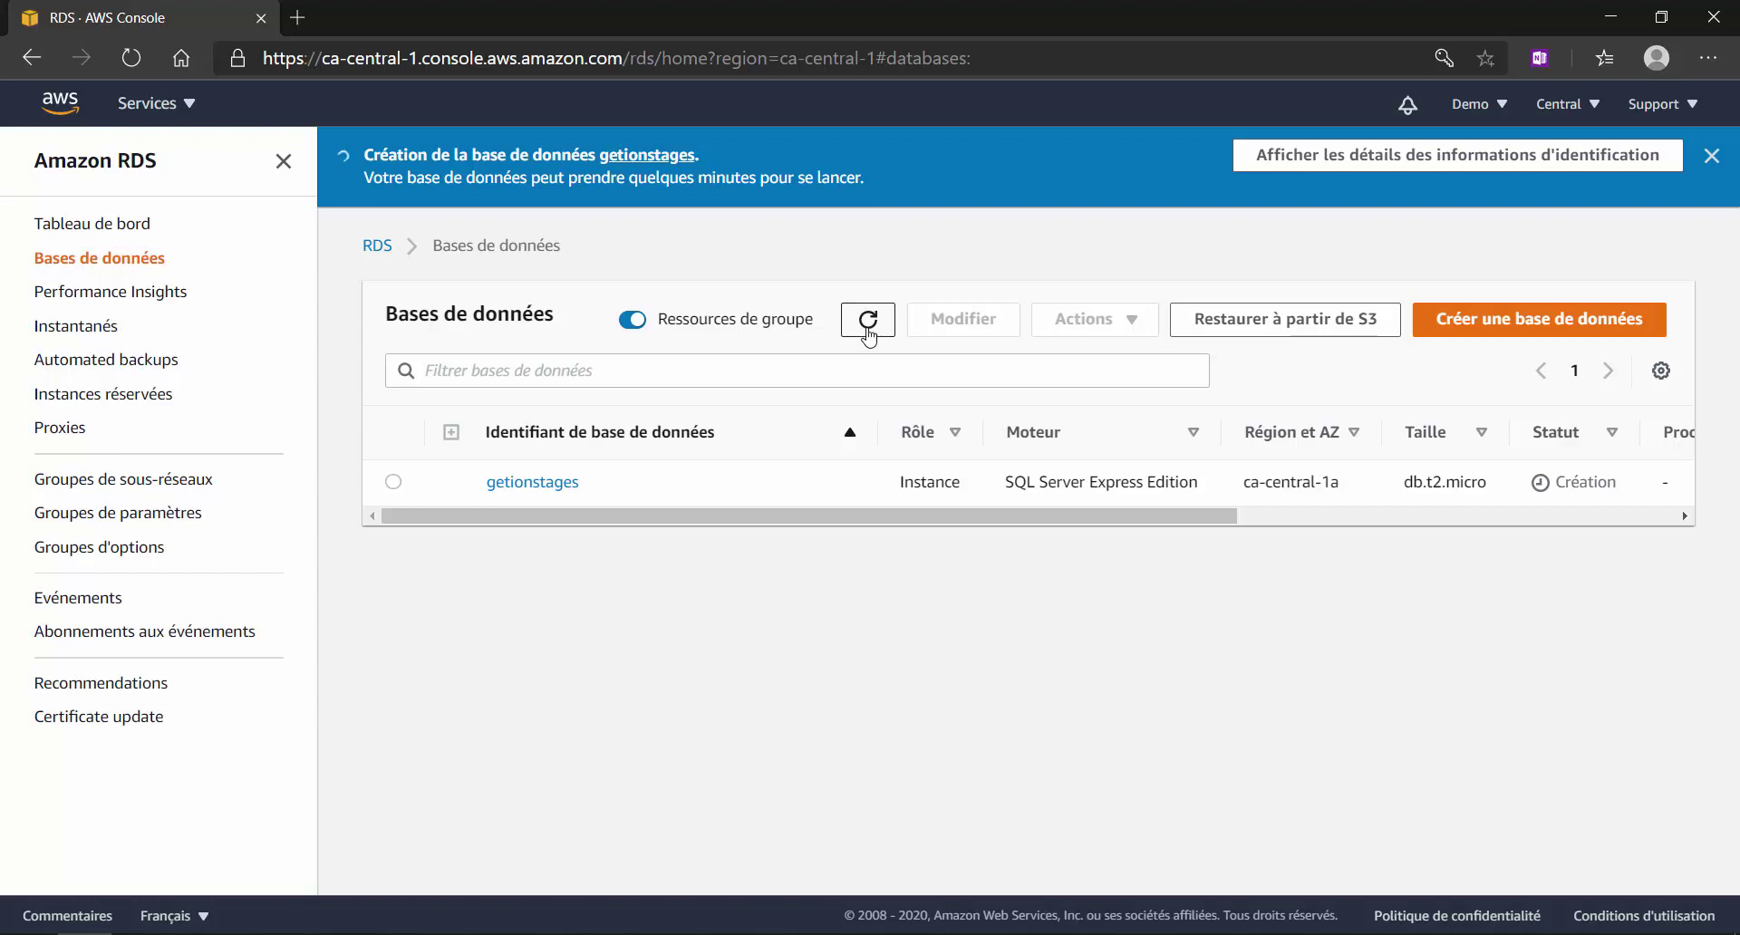
{"action": "left_click", "coordinate": [868, 331]}
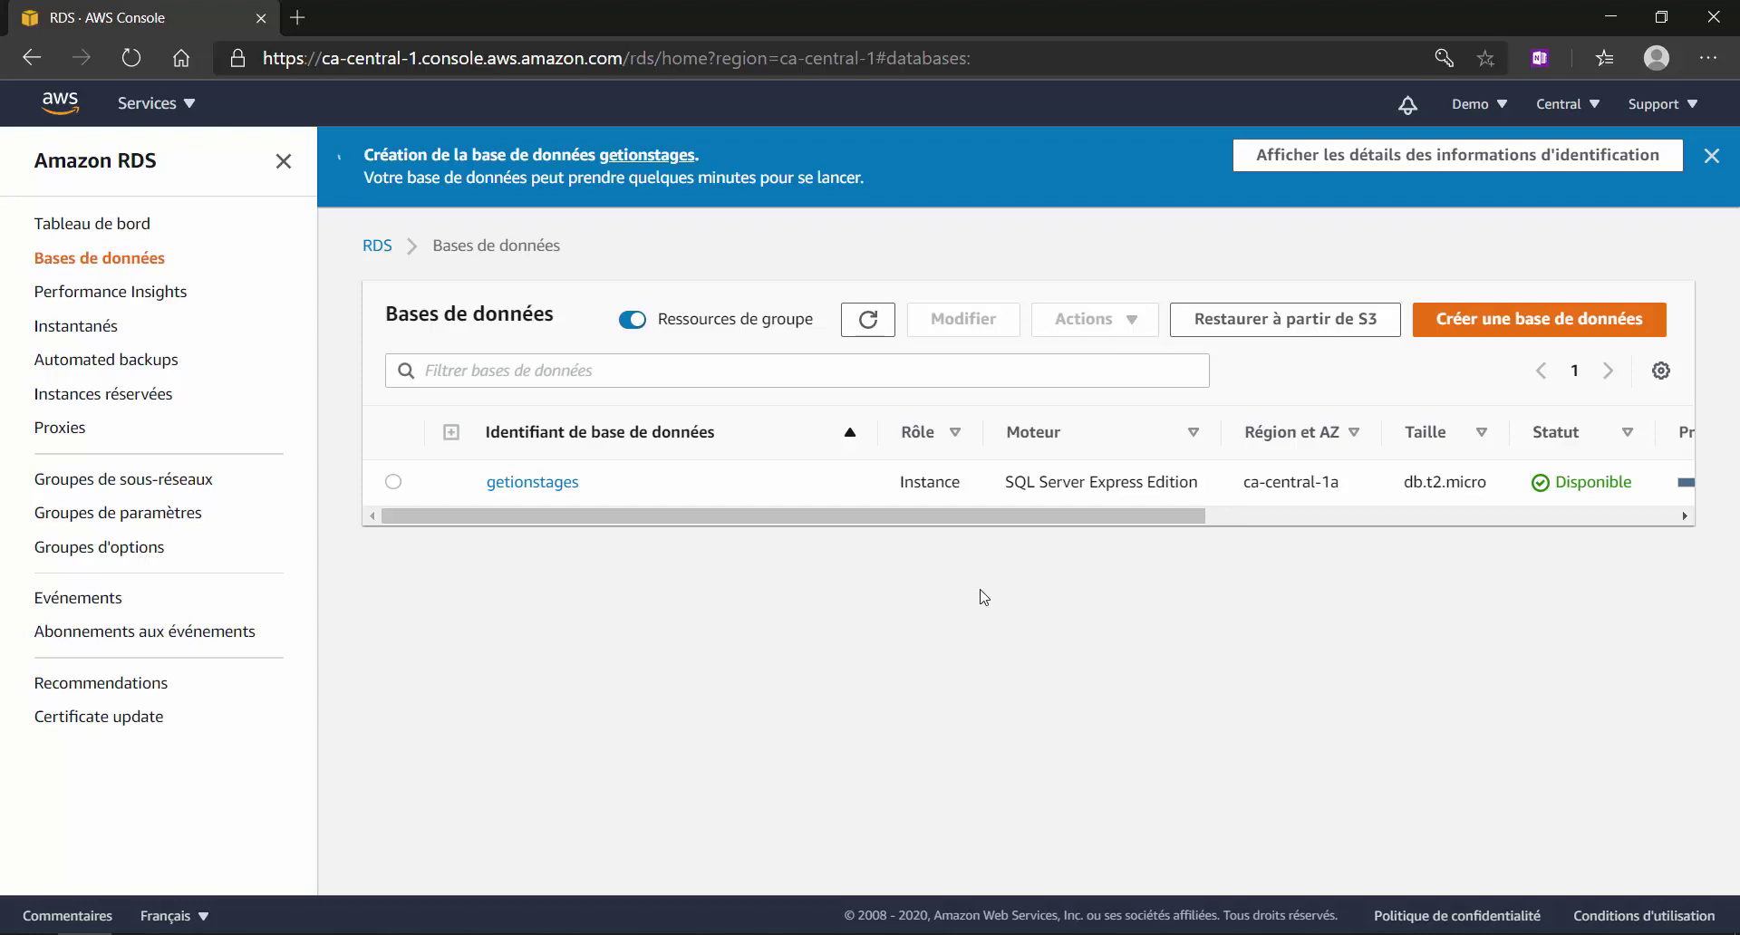
Open the getionstages instance details and copy its endpoint address from the connectivity and security section.
{"action": "left_click", "coordinate": [562, 489]}
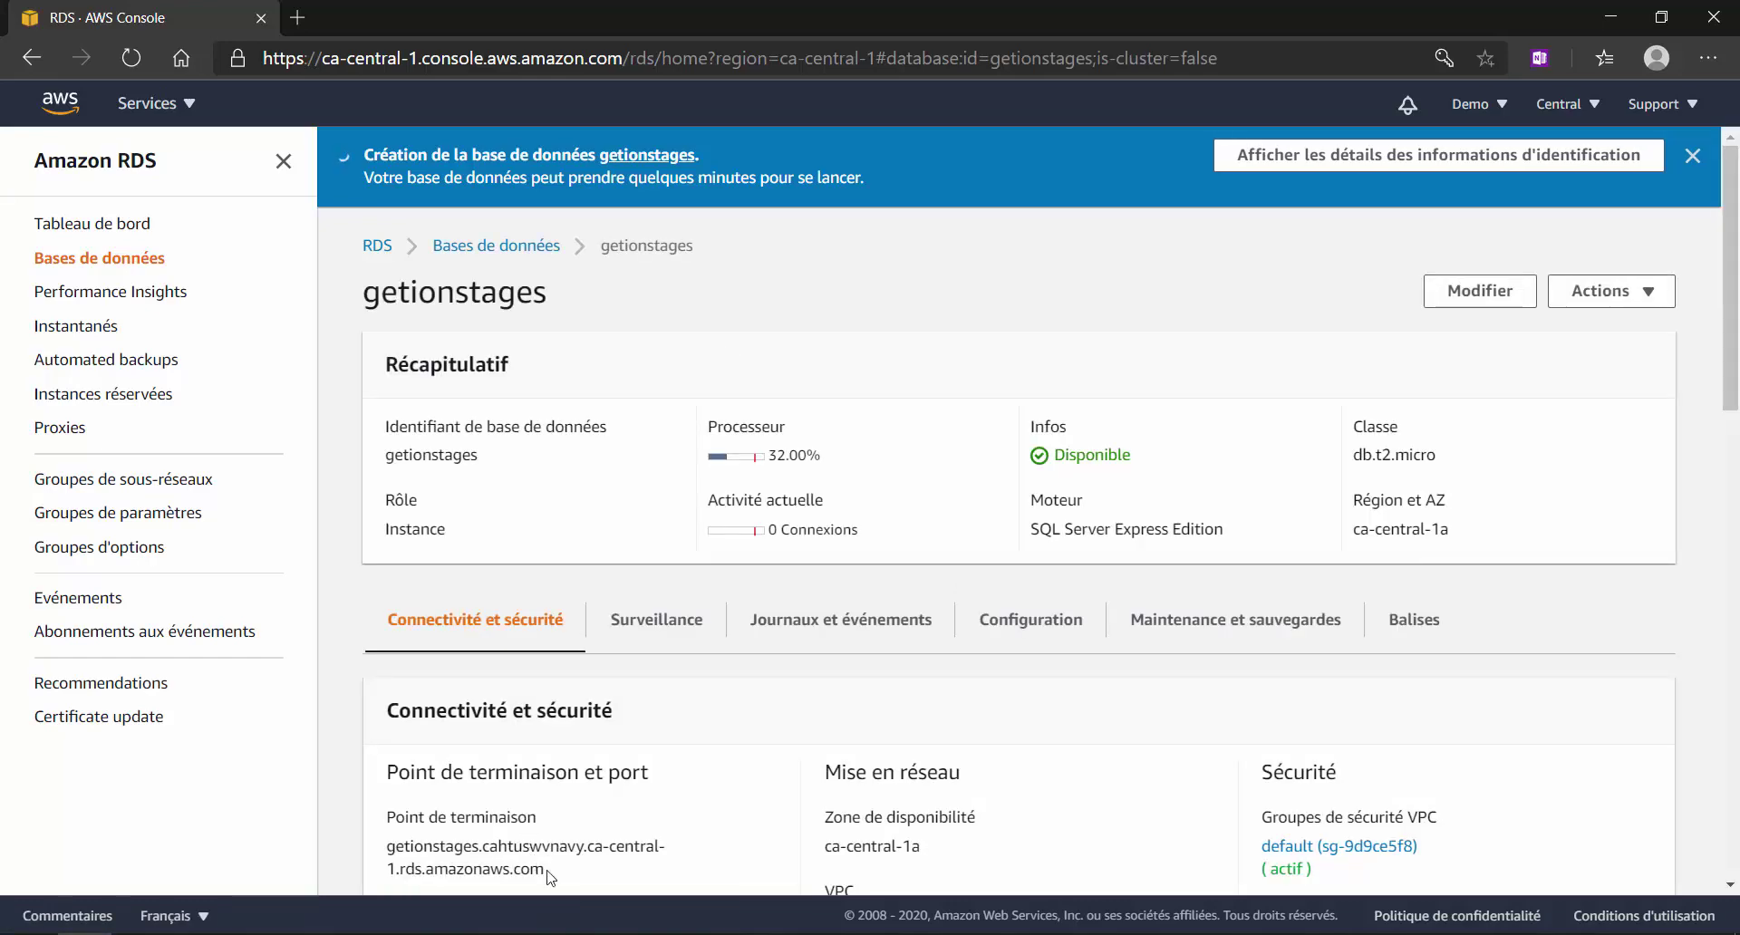
{"action": "left_click_drag", "start_coordinate": [545, 869], "coordinate": [384, 851]}
{"action": "key", "text": "ctrl+c"}
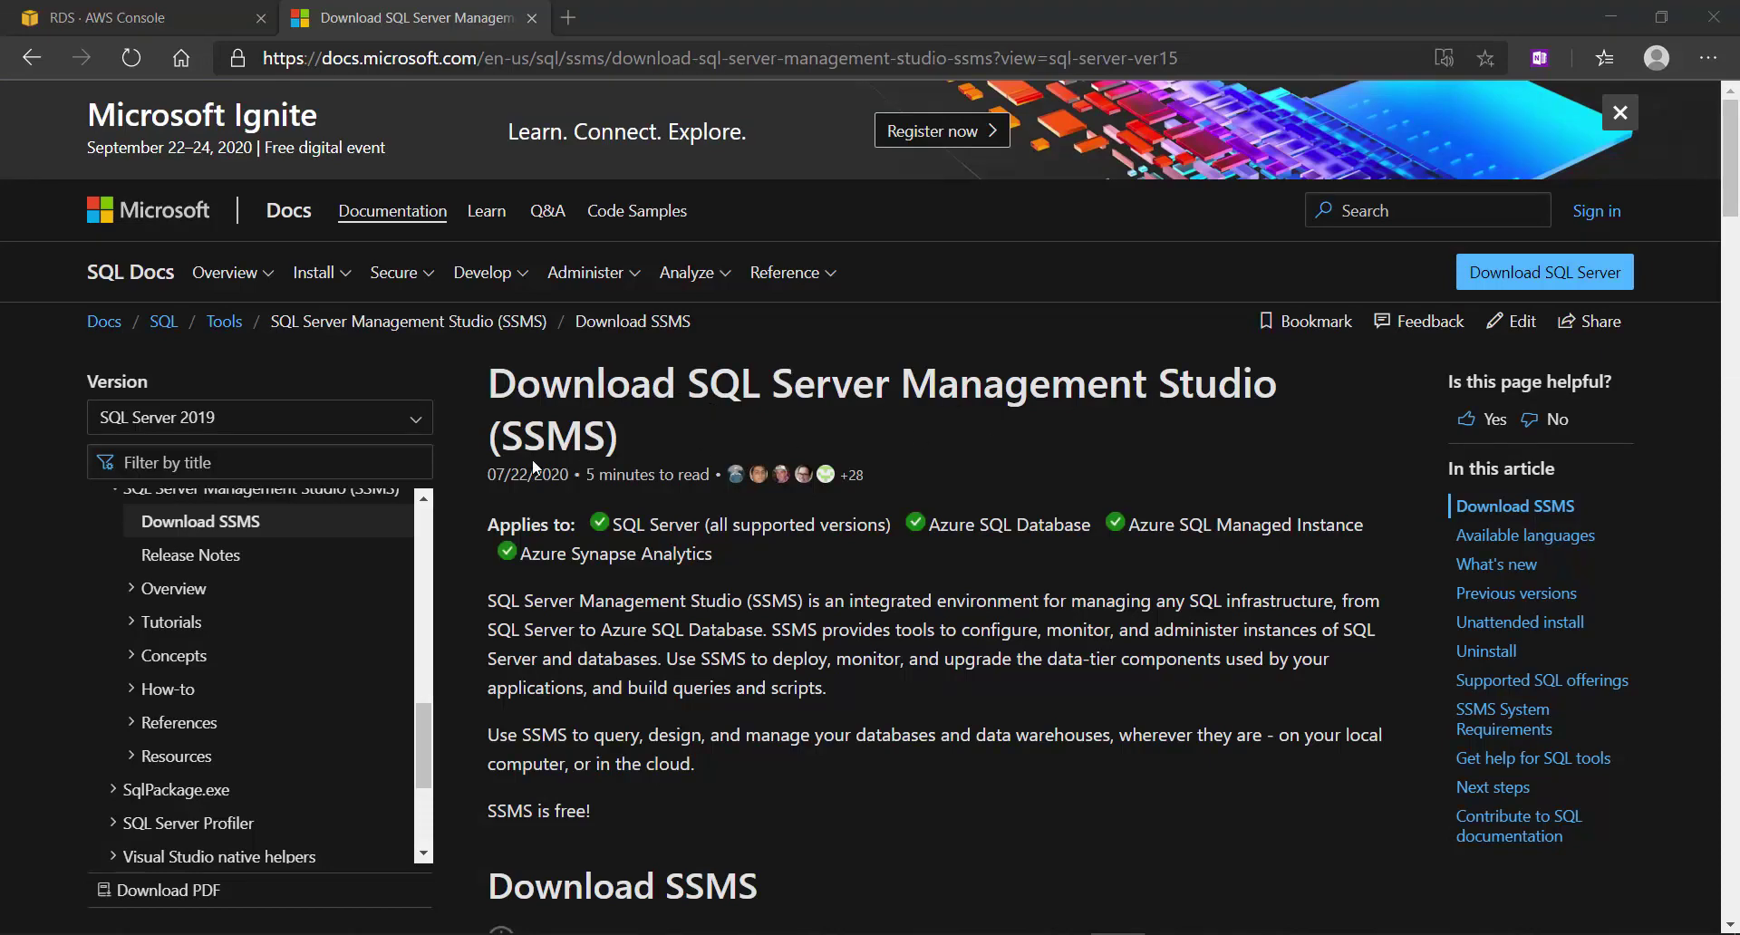
Look over the Microsoft documentation page for downloading SQL Server Management Studio (SSMS).
{"action": "scroll", "coordinate": [620, 576], "scroll_direction": "down", "scroll_amount": 2}
{"action": "scroll", "coordinate": [621, 575], "scroll_direction": "down", "scroll_amount": 1}
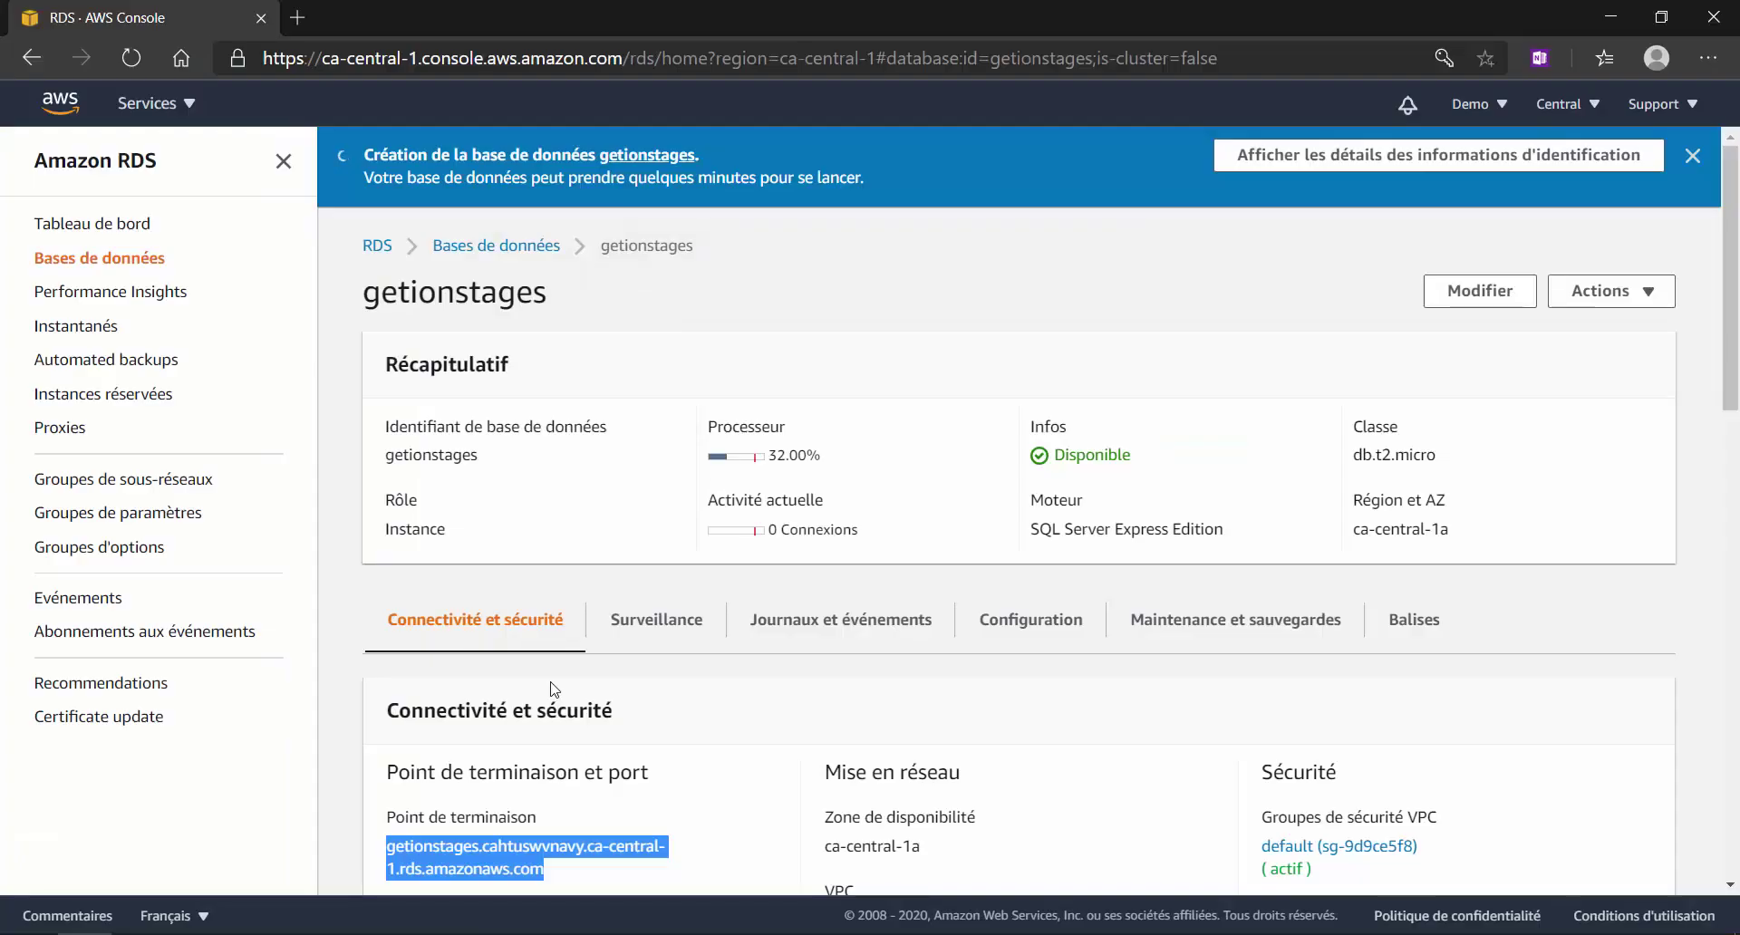
Reselect the getionstages endpoint in RDS, switch to SQL Server Management Studio and paste it as the server name for the connection.
{"action": "left_click", "coordinate": [550, 829]}
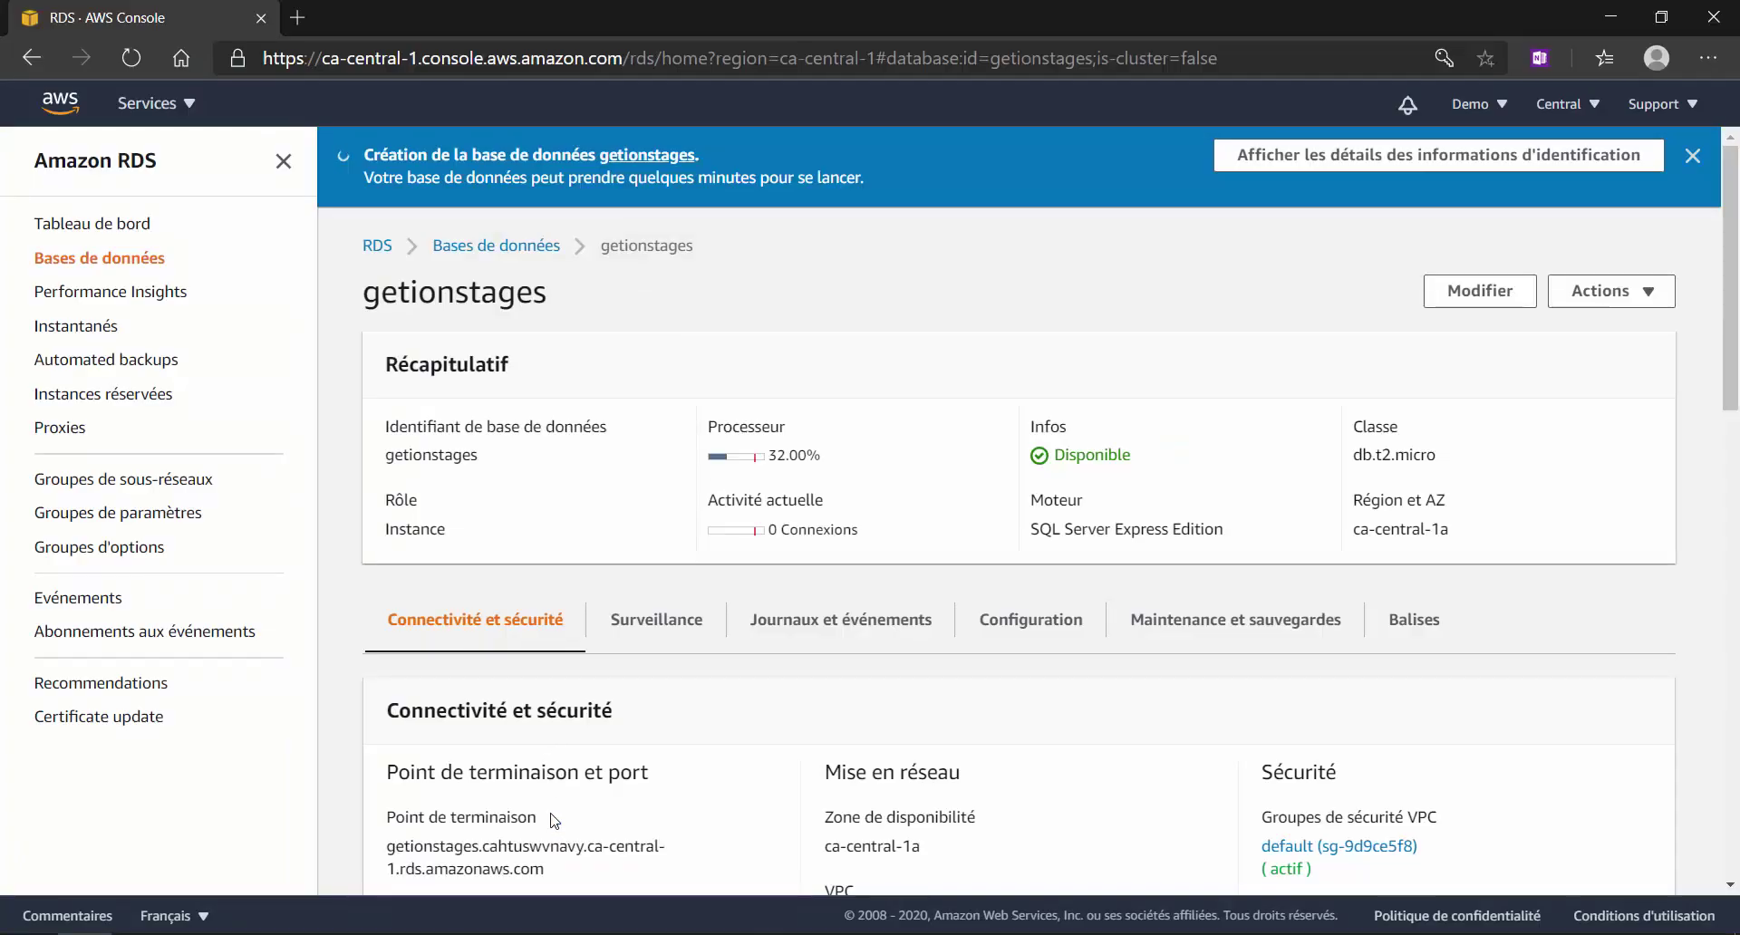
{"action": "left_click_drag", "start_coordinate": [545, 872], "coordinate": [370, 863]}
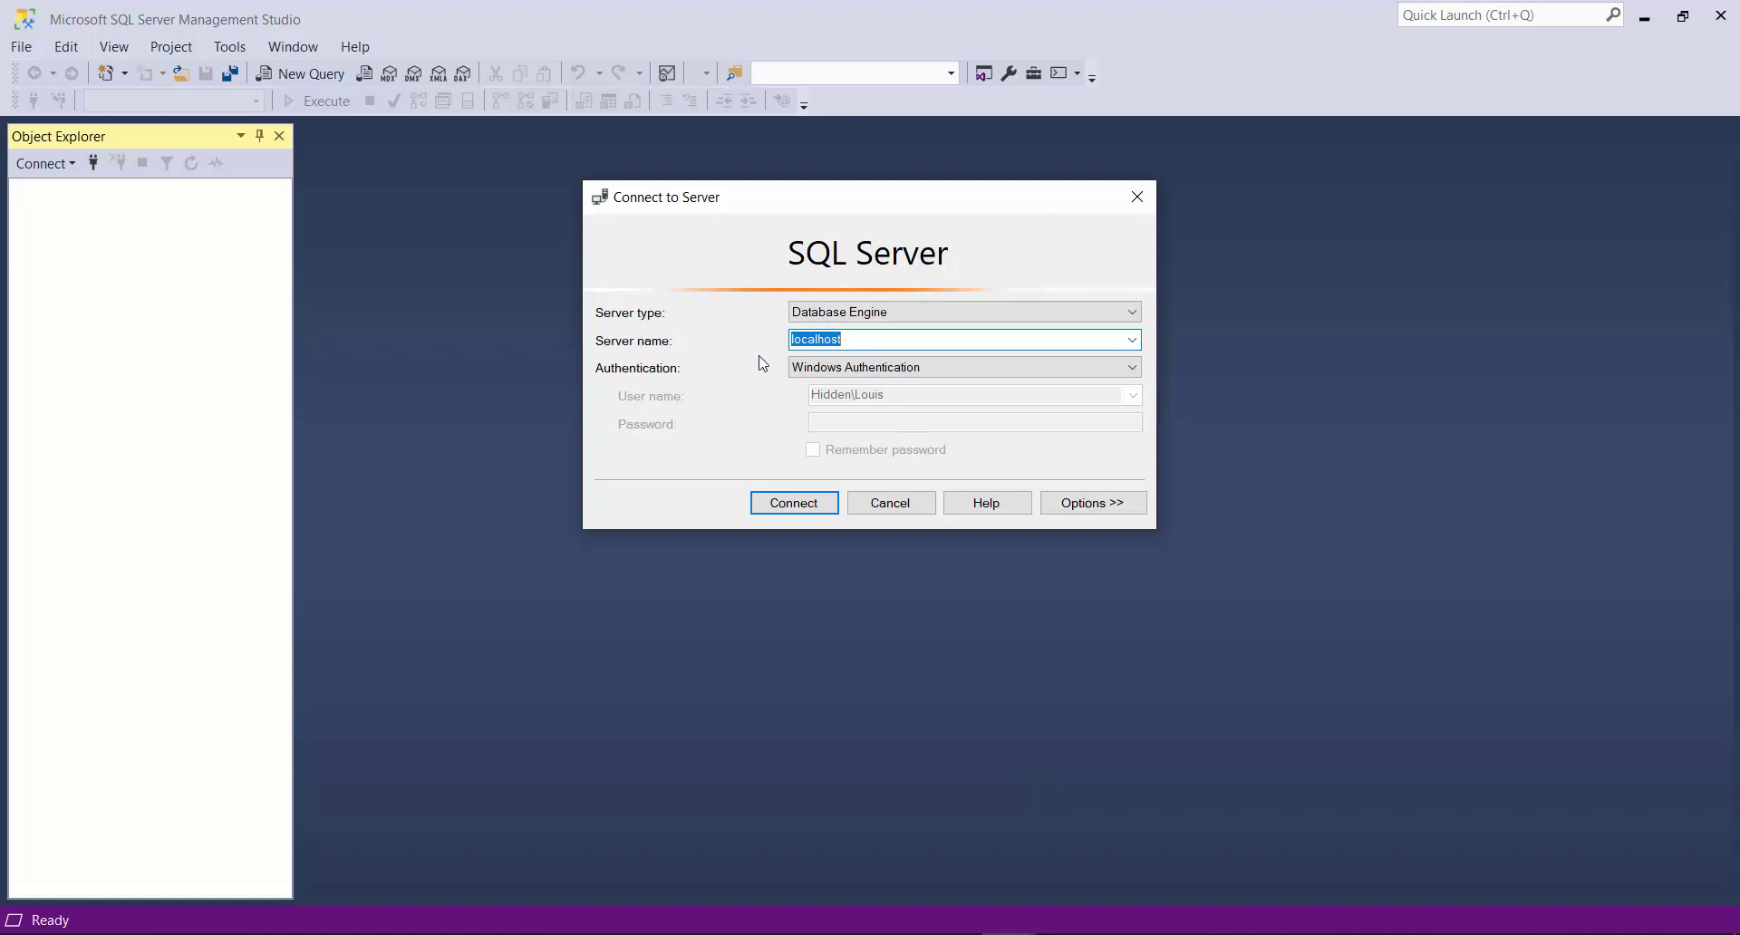
{"action": "key", "text": "ctrl+v"}
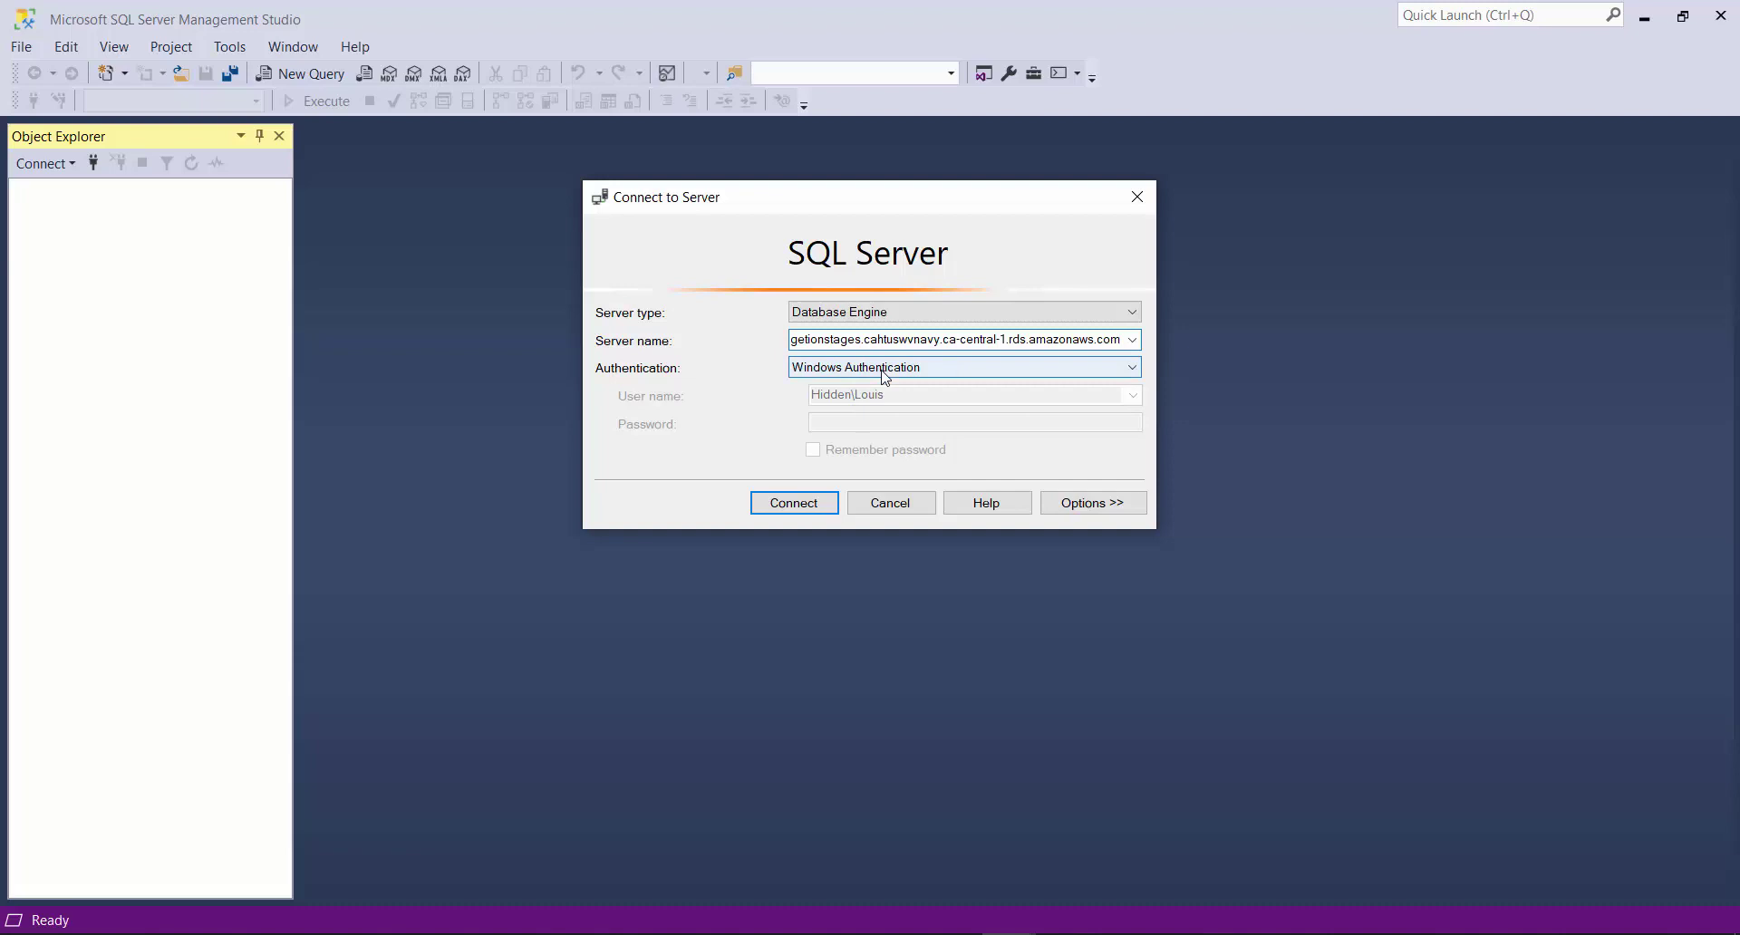
Set the connection to SQL Server Authentication, enter the login gestionnaire and the account password, and try to connect.
{"action": "left_click", "coordinate": [886, 374]}
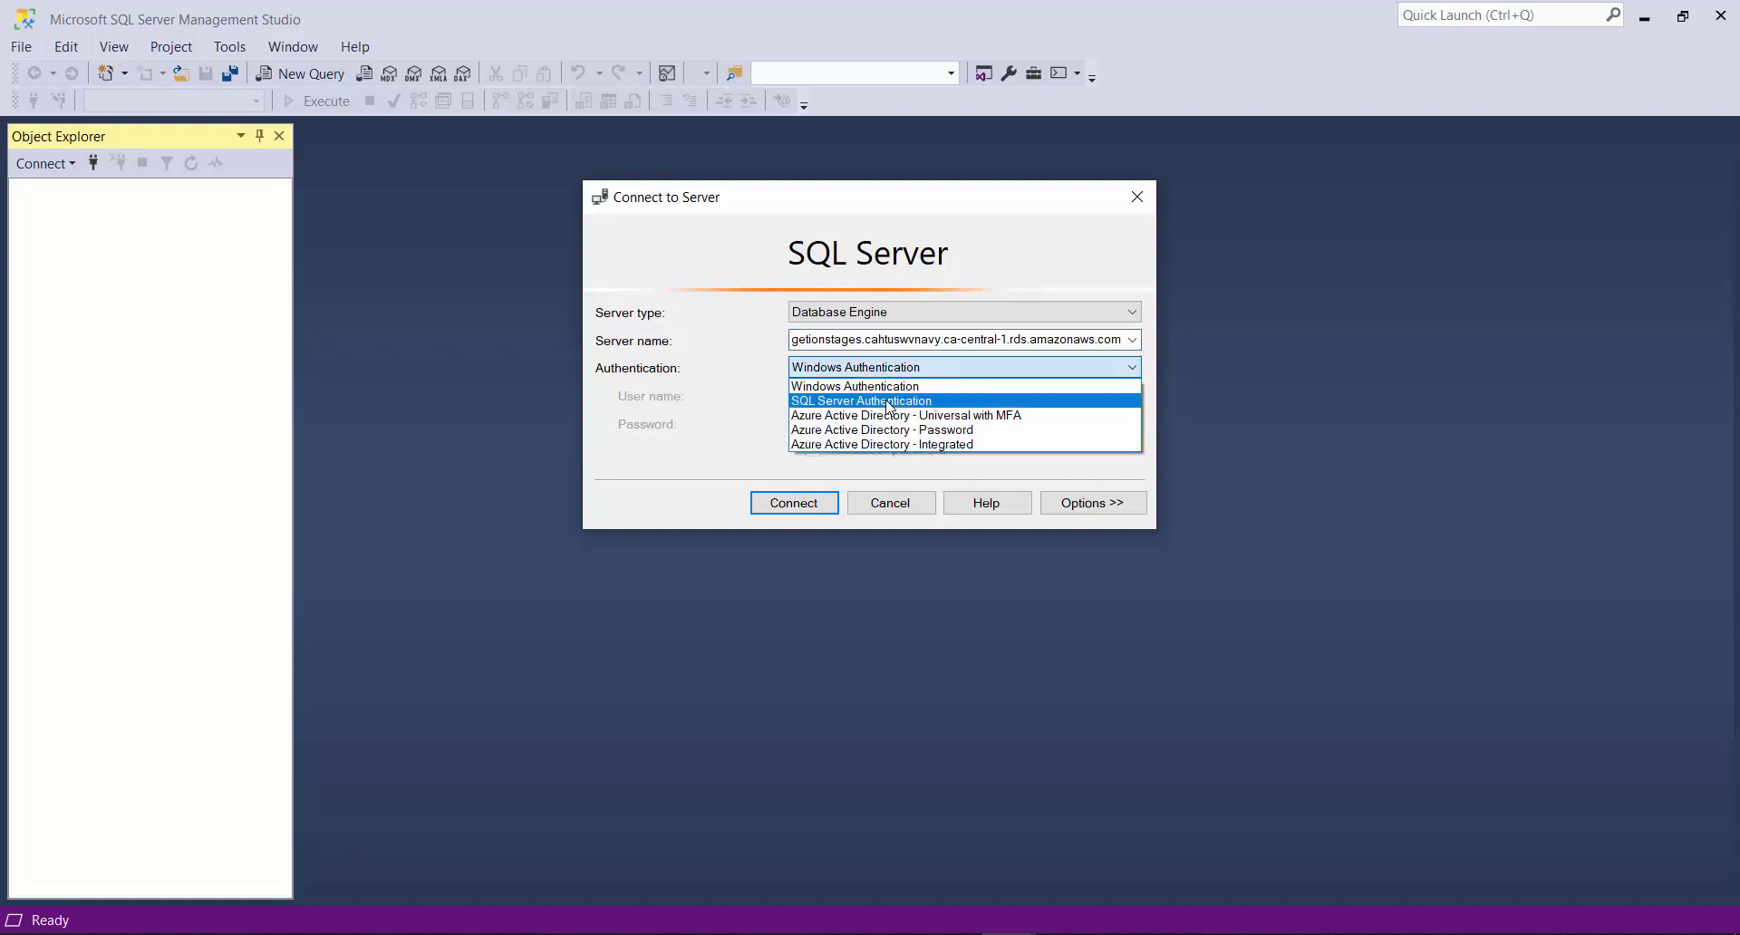
{"action": "left_click", "coordinate": [888, 400]}
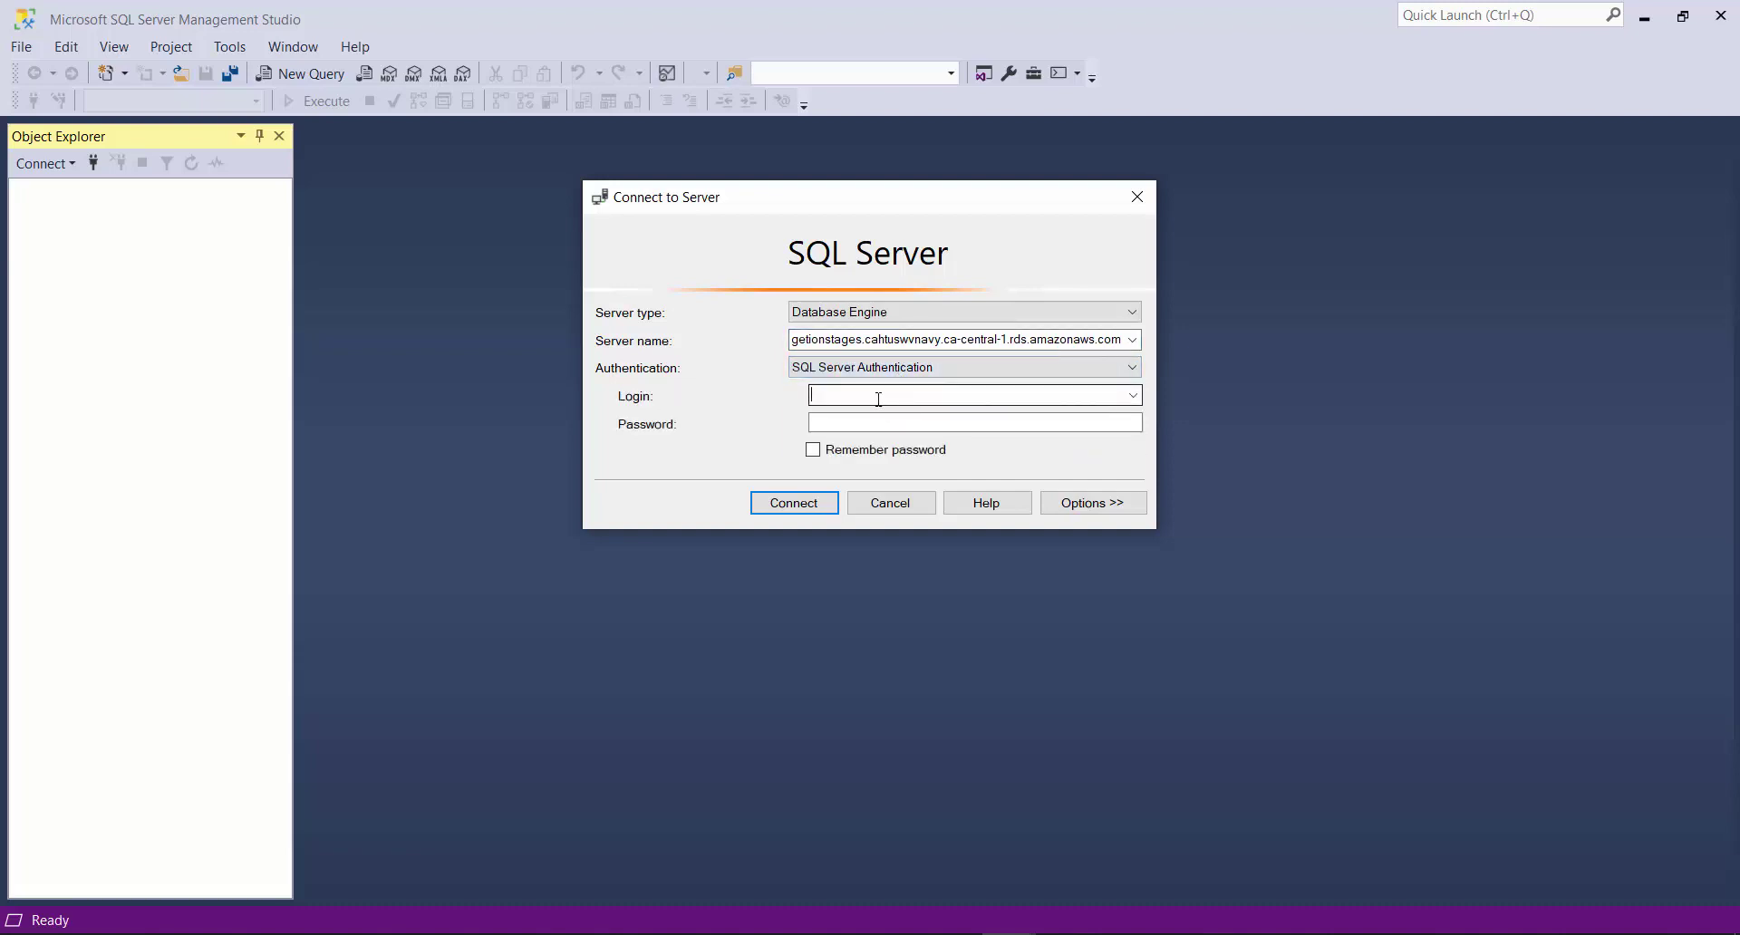
{"action": "left_click", "coordinate": [877, 397]}
{"action": "type", "text": "gesti"}
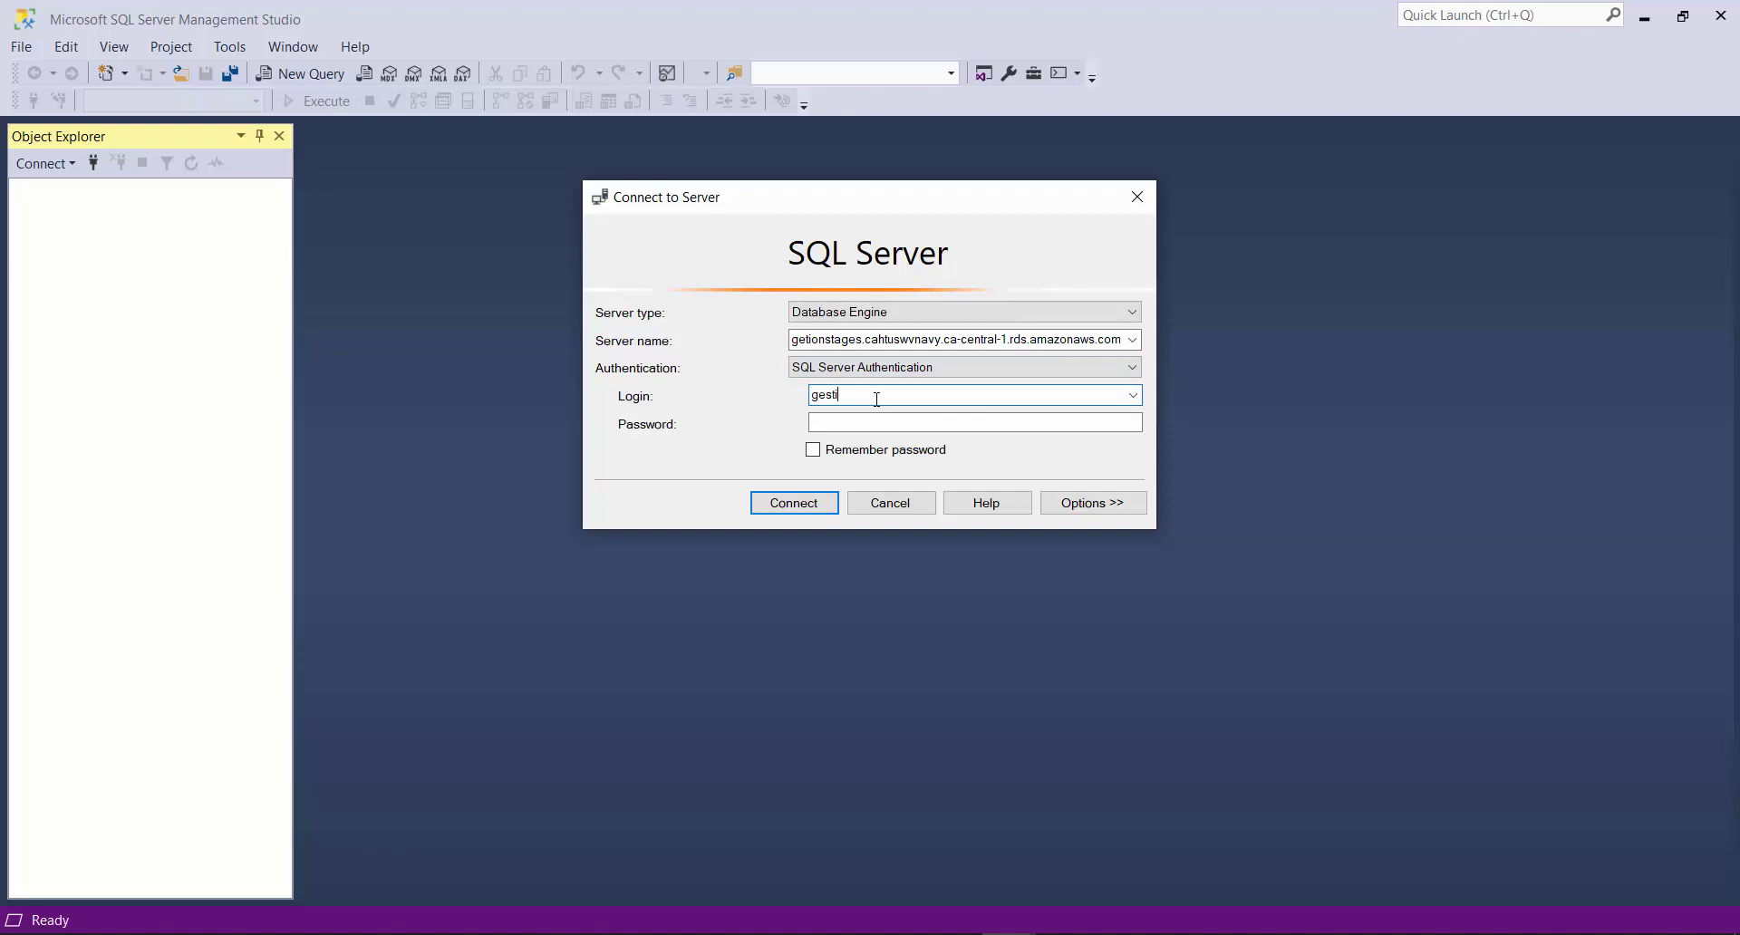
{"action": "type", "text": "onnaire"}
{"action": "key", "text": "Tab"}
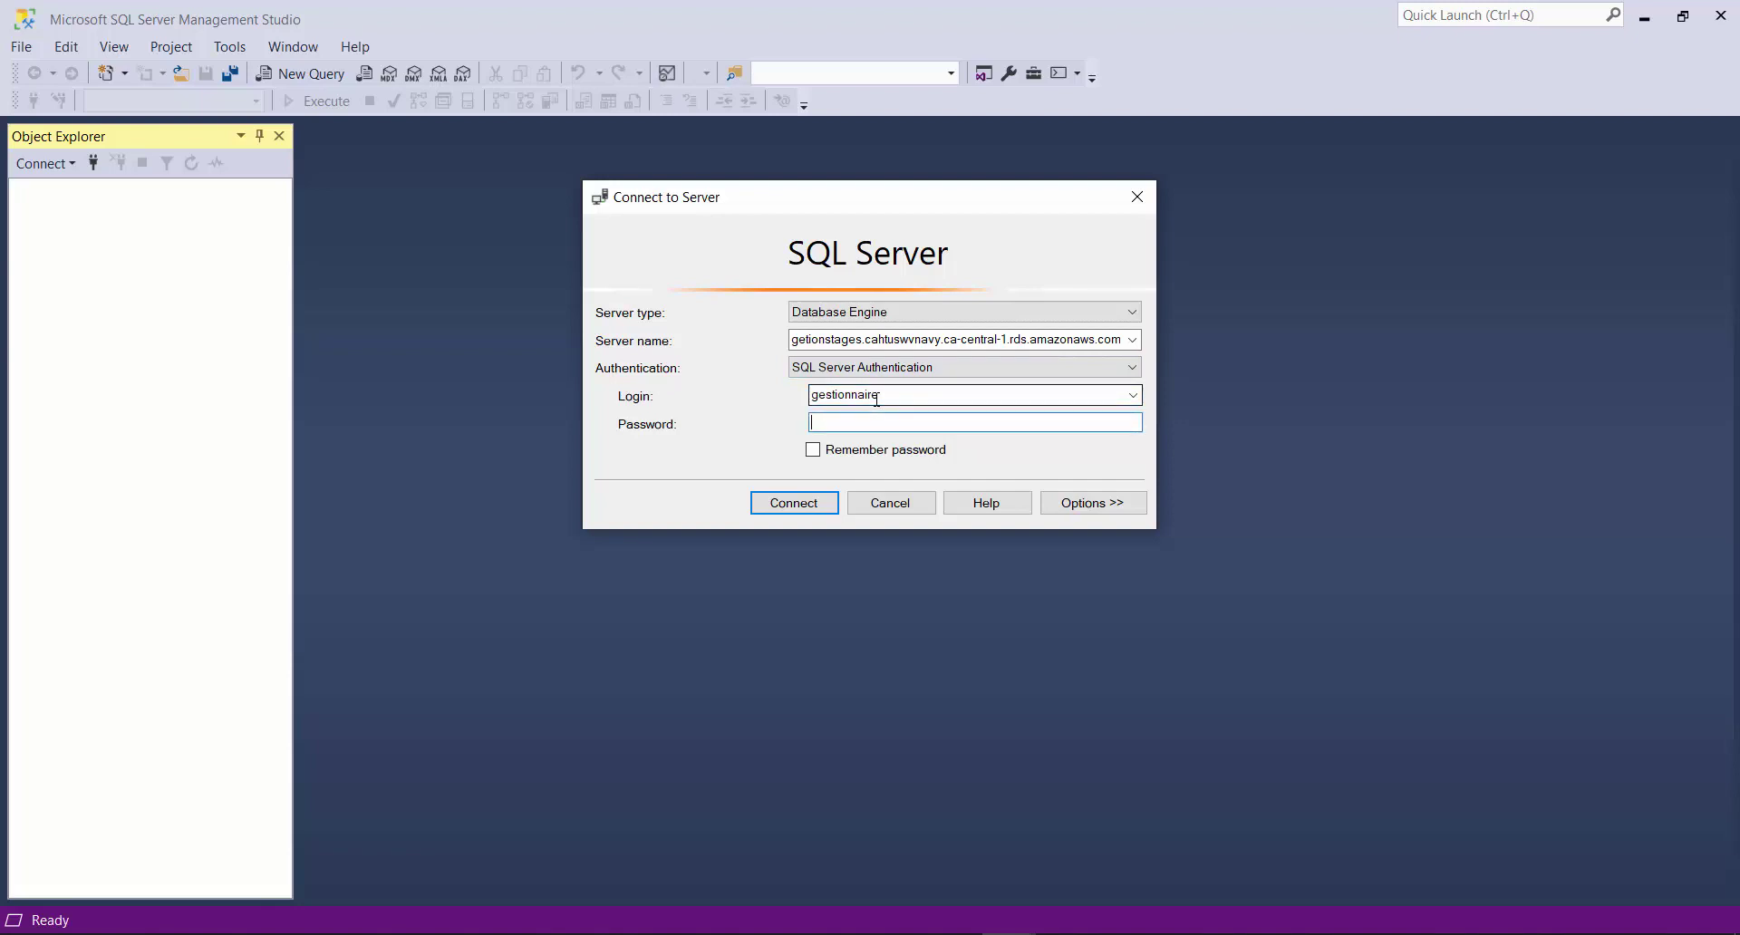
{"action": "type", "text": "**********"}
{"action": "left_click", "coordinate": [810, 506]}
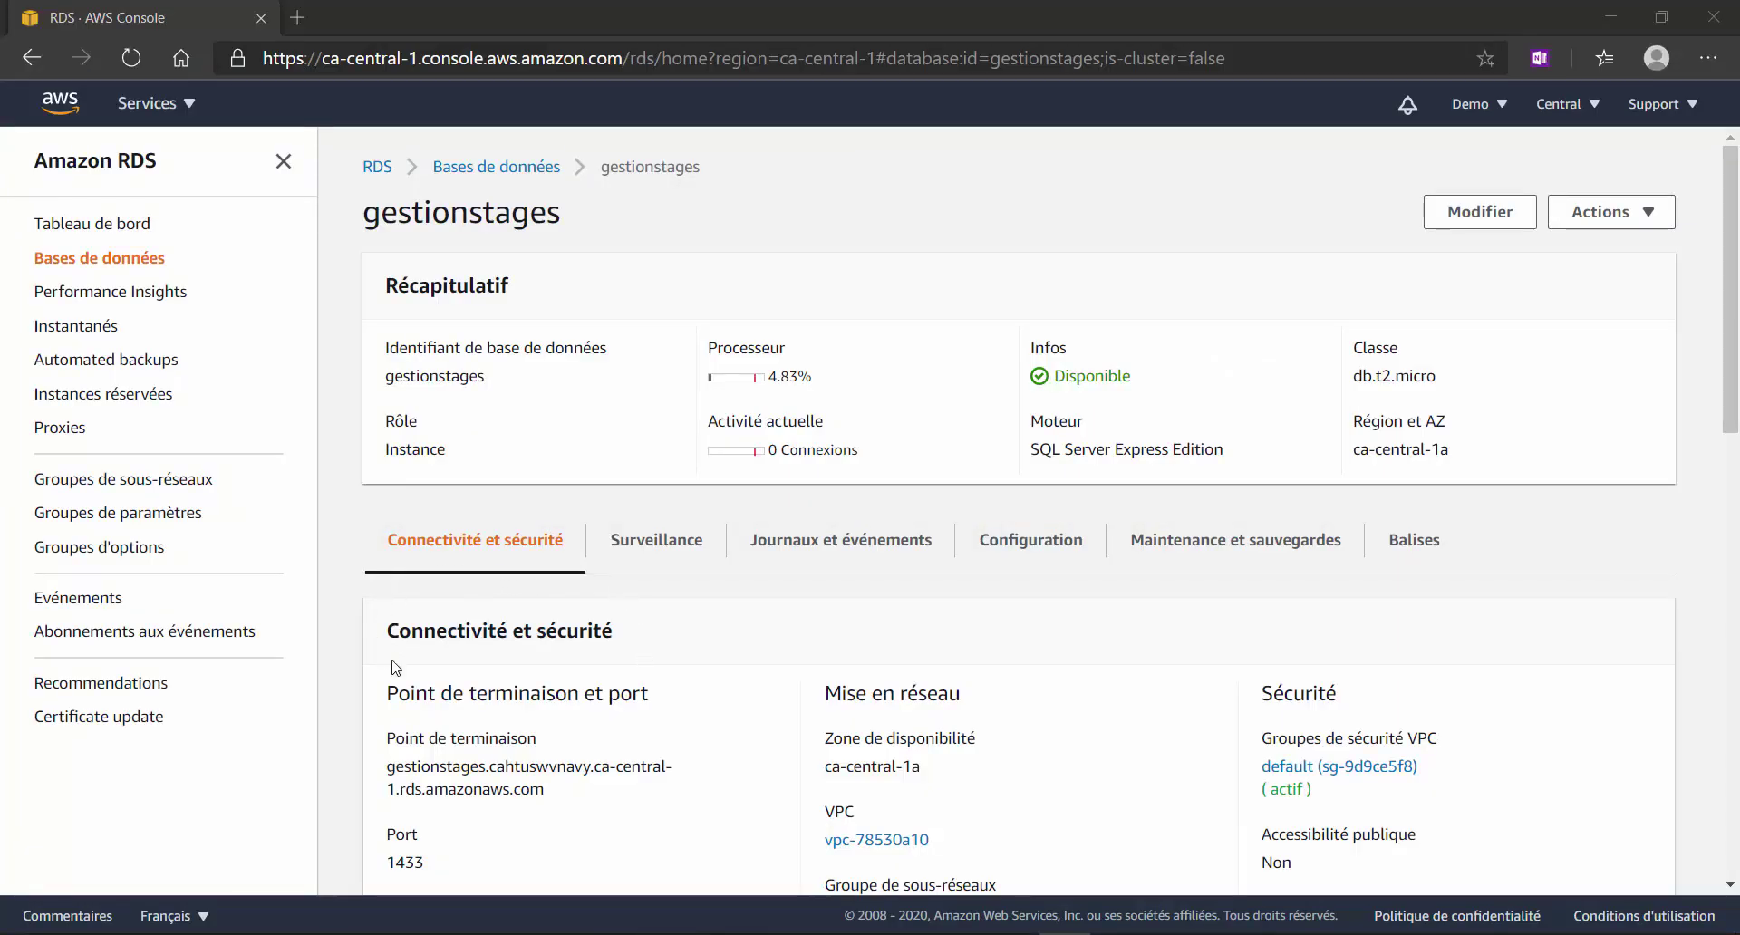
Open the gestionstages RDS instance for modification and set its public accessibility (Accessibilité publique) to Oui.
{"action": "scroll", "coordinate": [1074, 662], "scroll_direction": "down", "scroll_amount": 3}
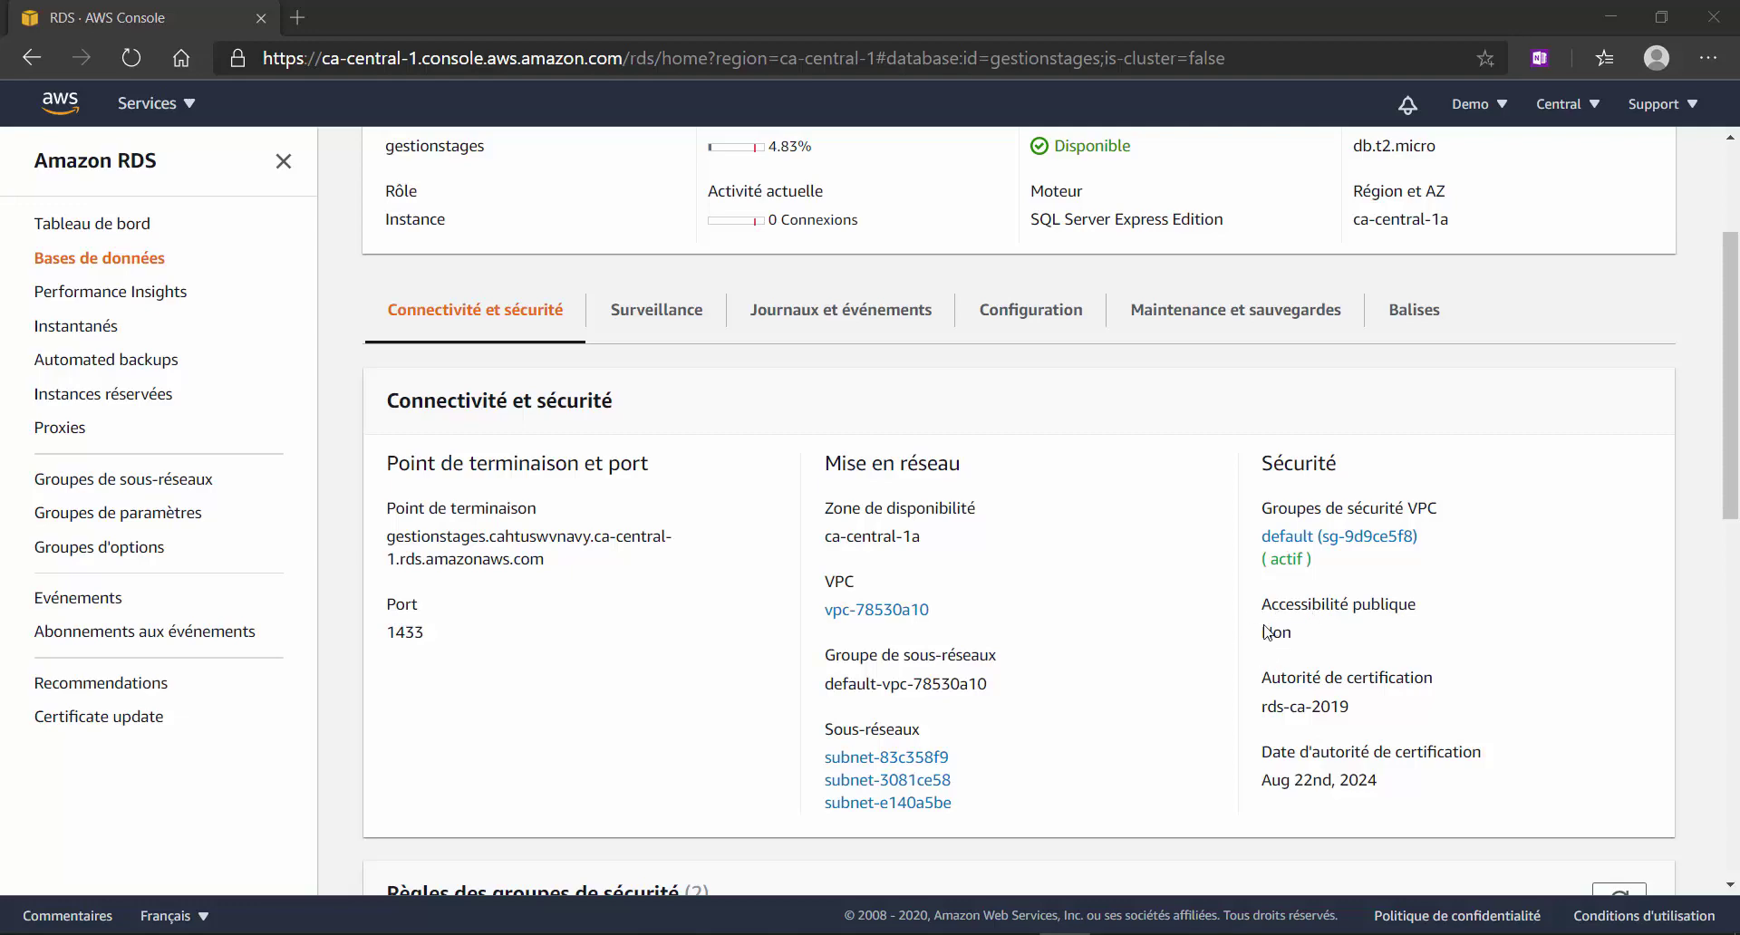
{"action": "scroll", "coordinate": [1265, 630], "scroll_direction": "up", "scroll_amount": 3}
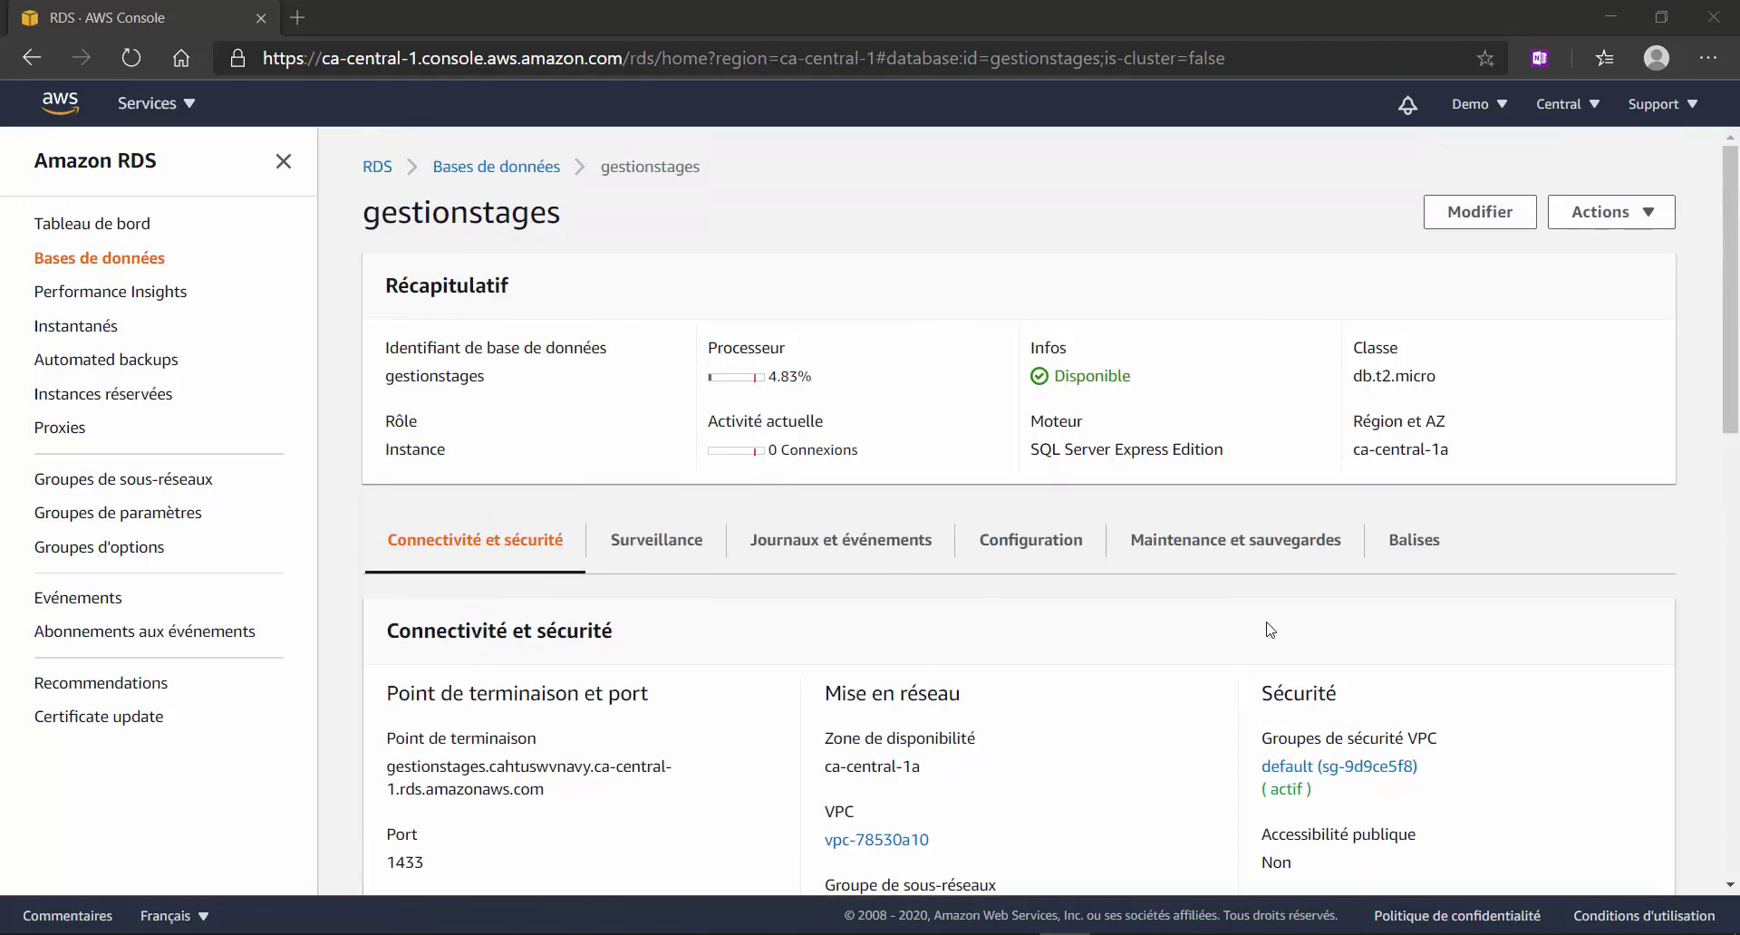
{"action": "left_click", "coordinate": [1484, 223]}
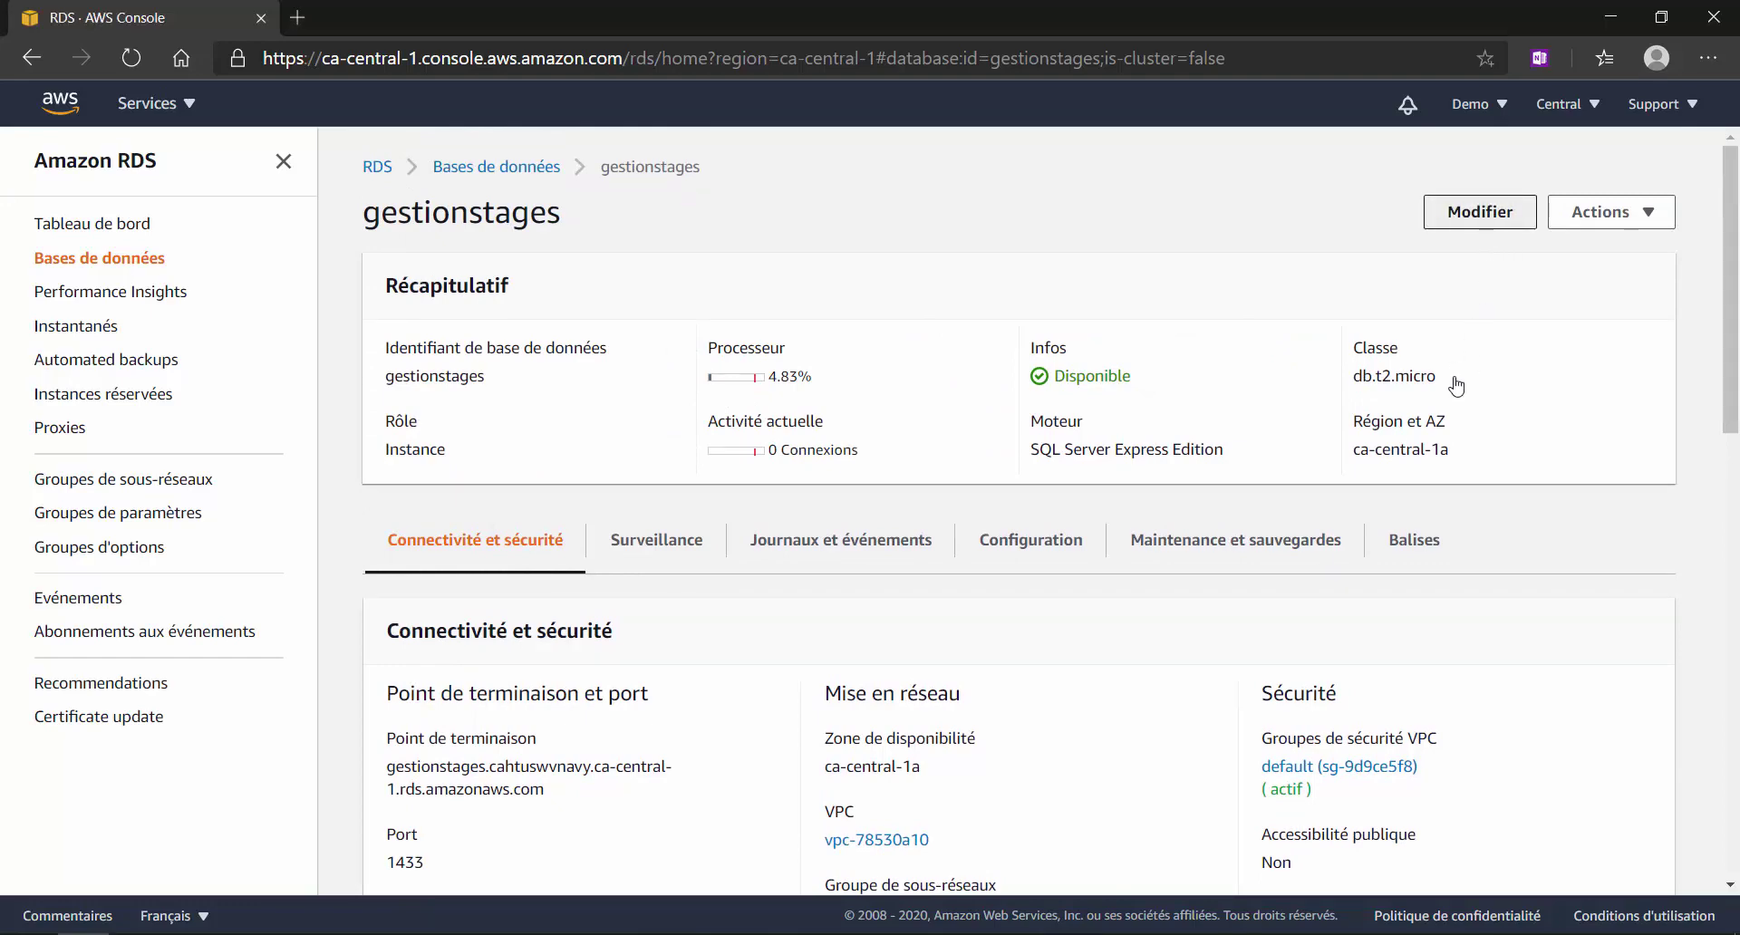
{"action": "scroll", "coordinate": [913, 451], "scroll_direction": "down", "scroll_amount": 7}
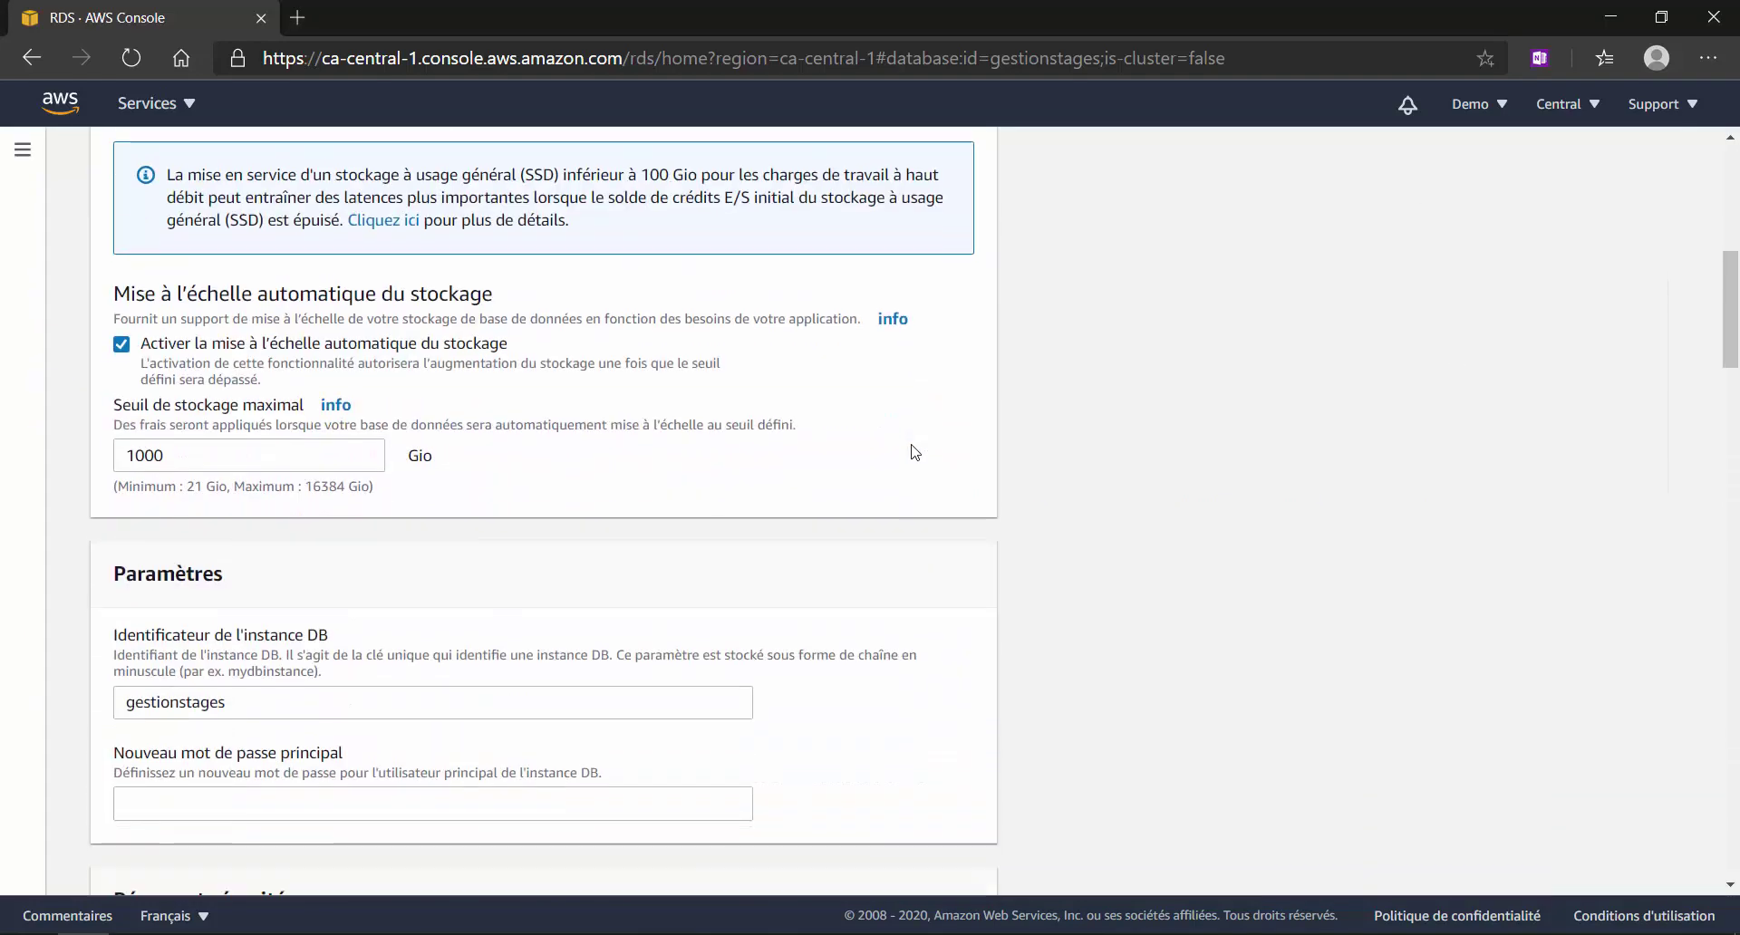
{"action": "scroll", "coordinate": [915, 451], "scroll_direction": "down", "scroll_amount": 10}
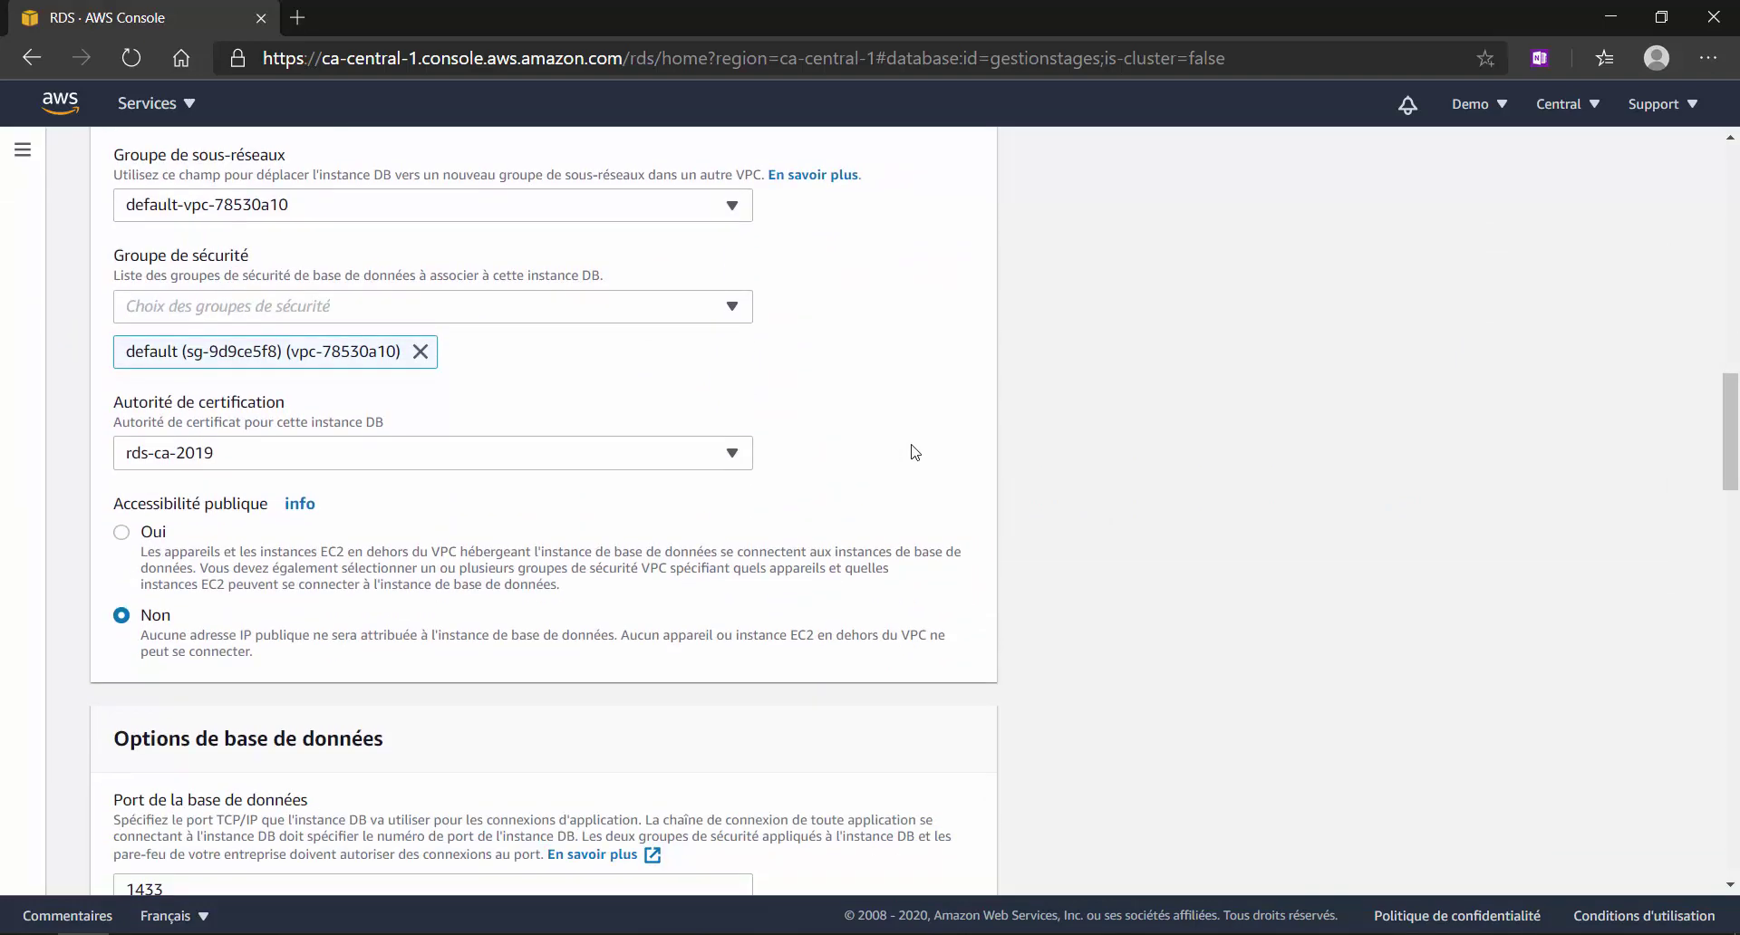
{"action": "scroll", "coordinate": [914, 452], "scroll_direction": "down", "scroll_amount": 1}
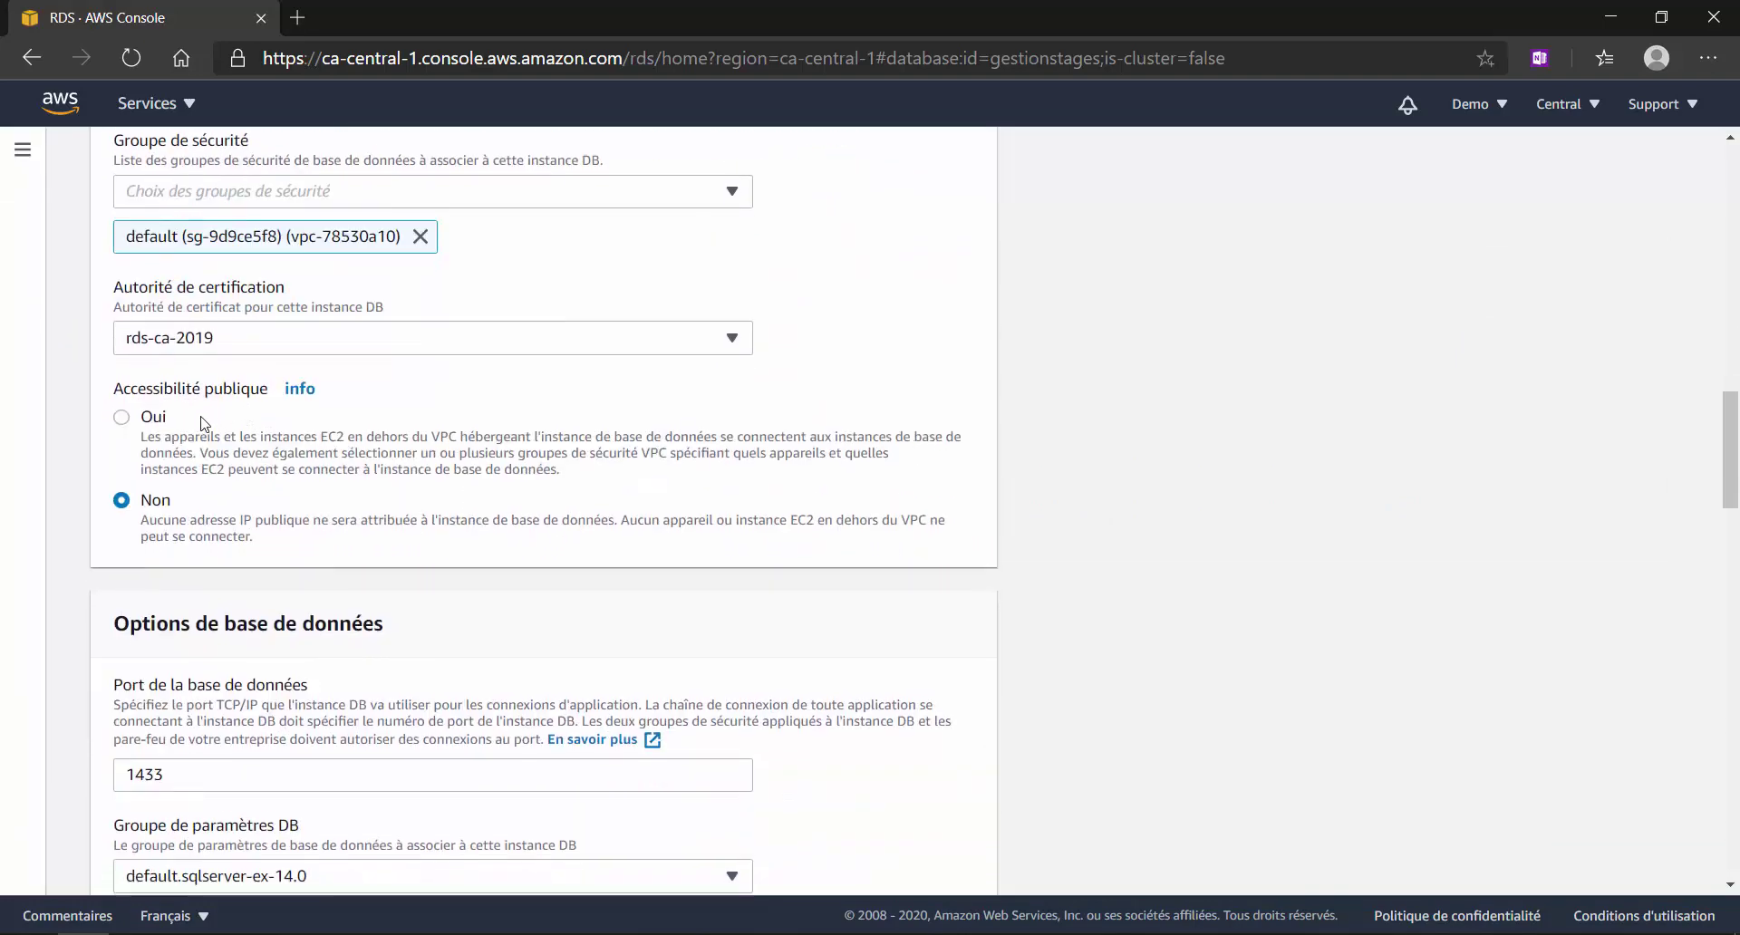
{"action": "left_click", "coordinate": [159, 424]}
Continue to the summary of modifications and submit the change to the gestionstages instance.
{"action": "scroll", "coordinate": [521, 487], "scroll_direction": "down", "scroll_amount": 10}
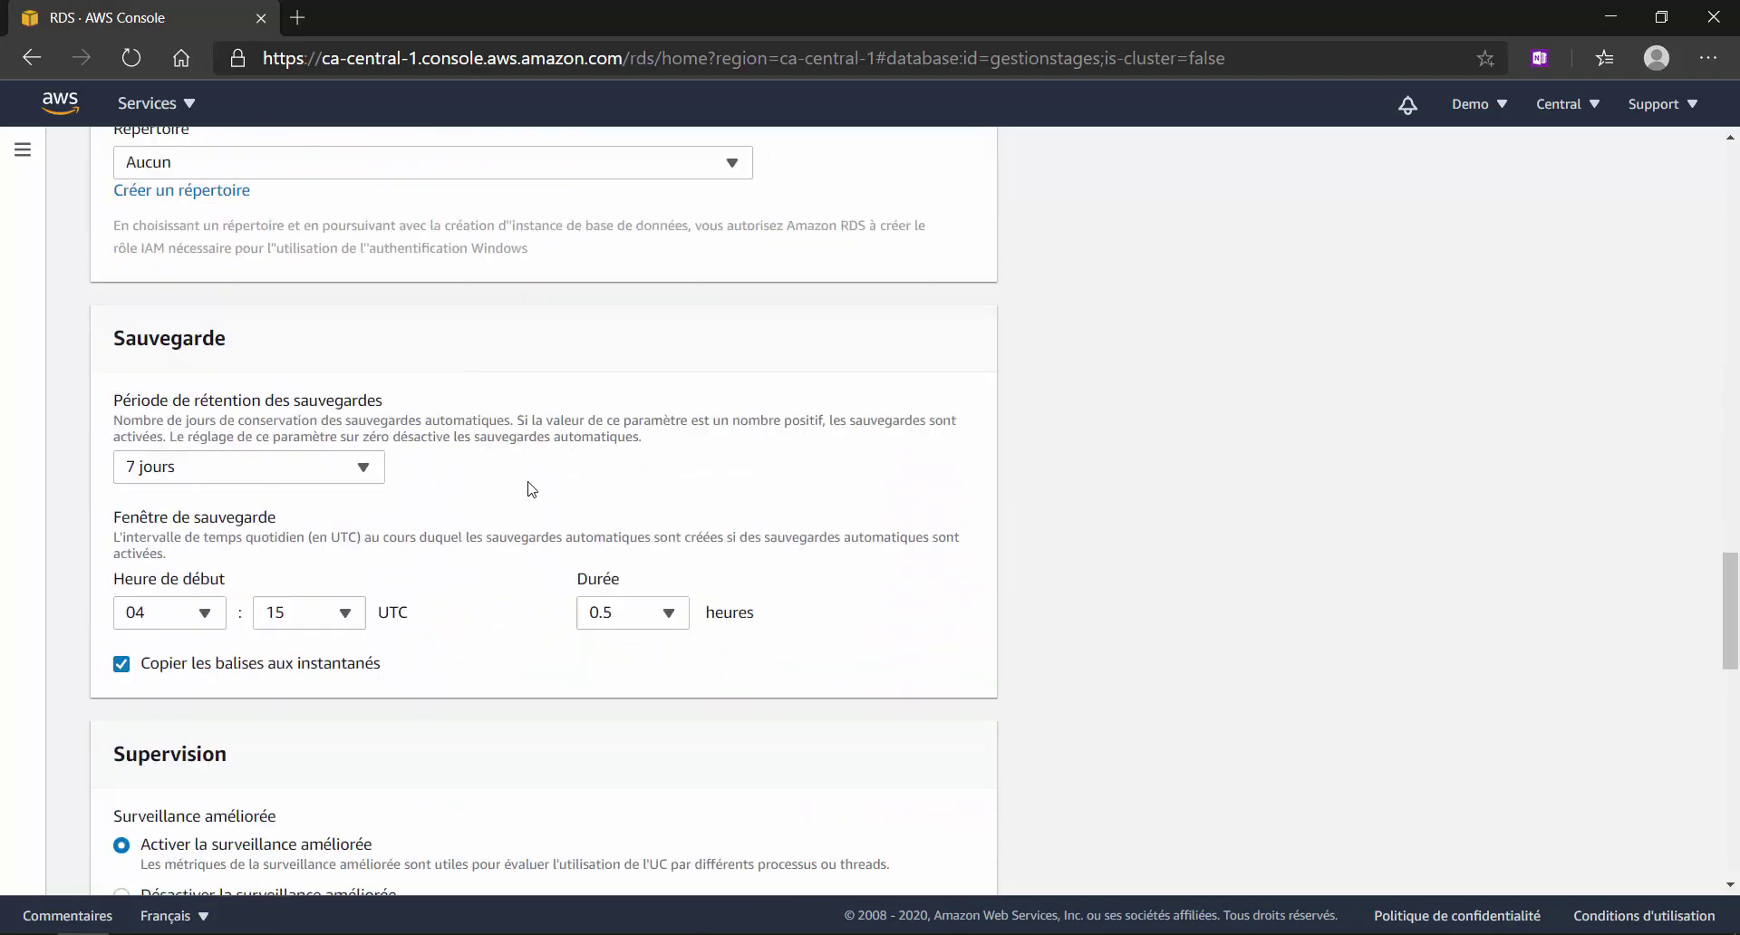
{"action": "scroll", "coordinate": [532, 489], "scroll_direction": "down", "scroll_amount": 10}
{"action": "left_click", "coordinate": [934, 852]}
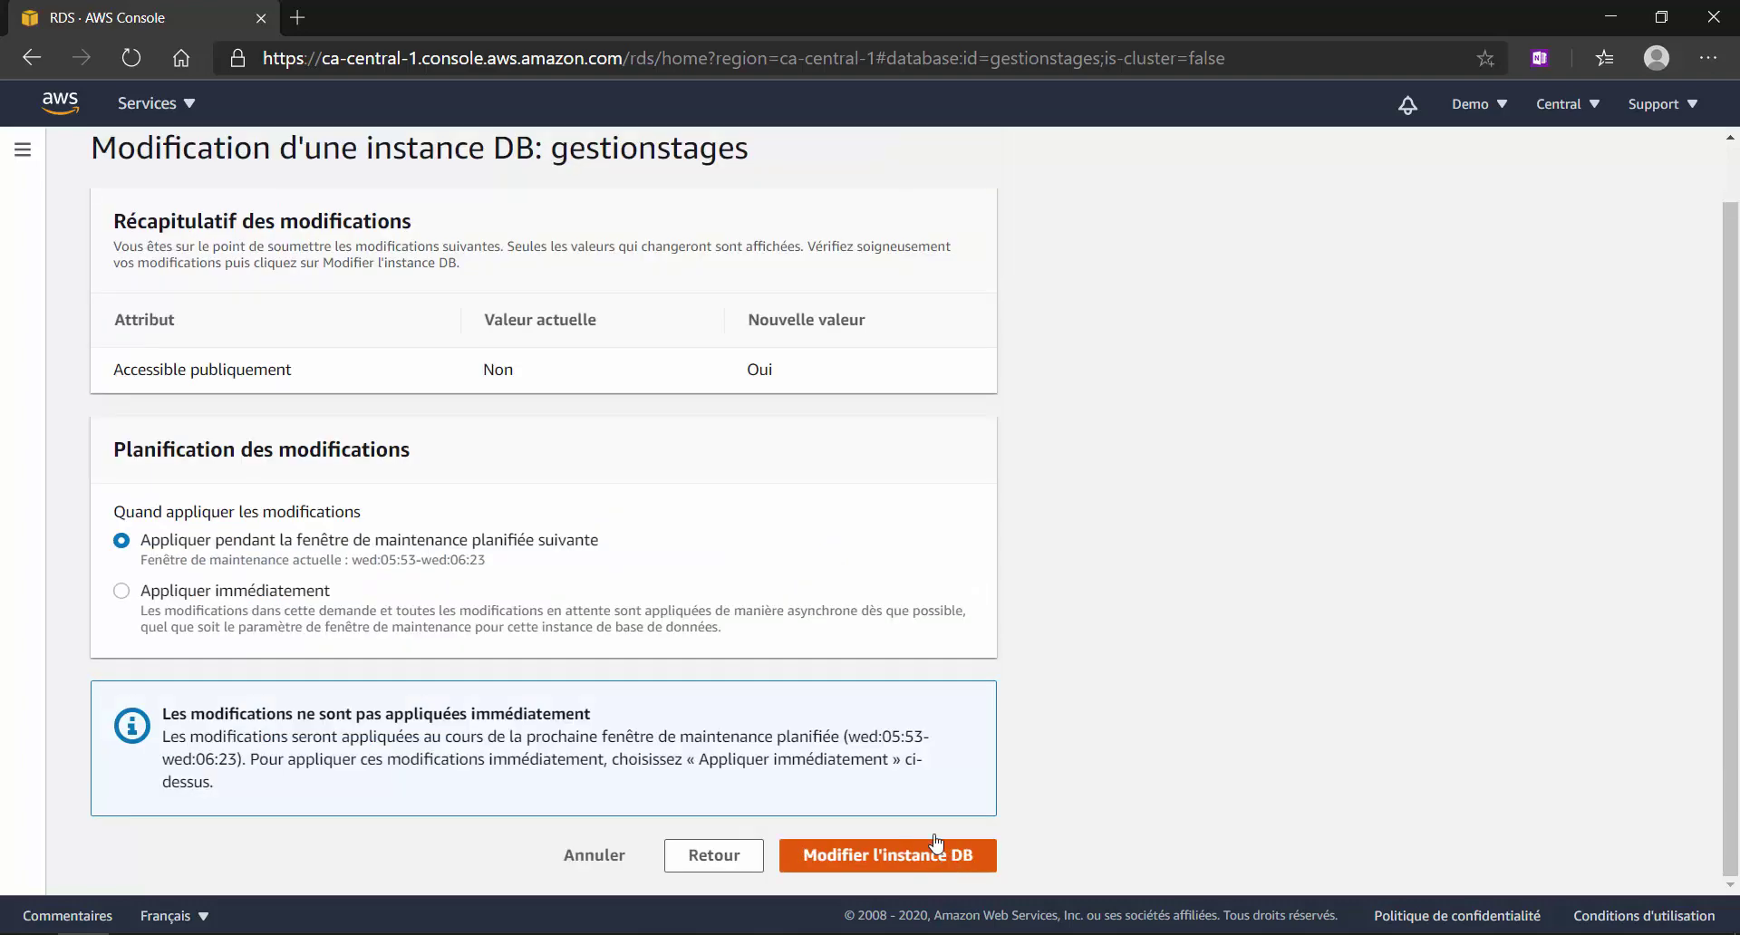
{"action": "left_click", "coordinate": [884, 861]}
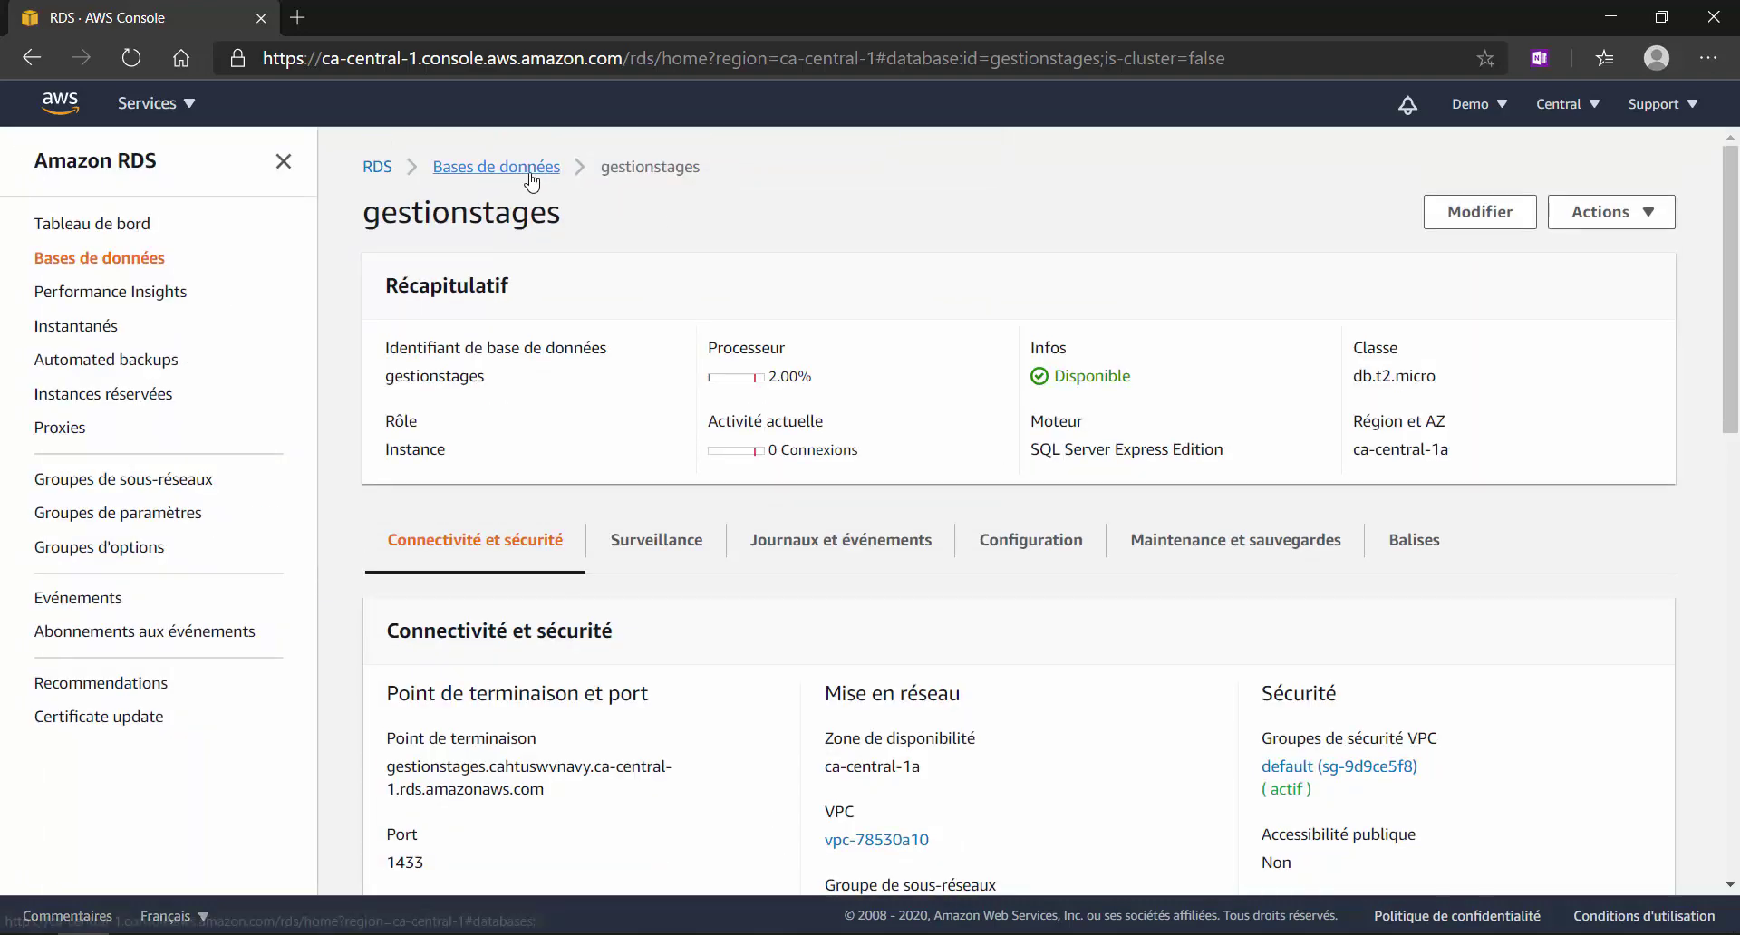
Return to the database list and refresh it to check the instance's modification status.
{"action": "left_click", "coordinate": [532, 177]}
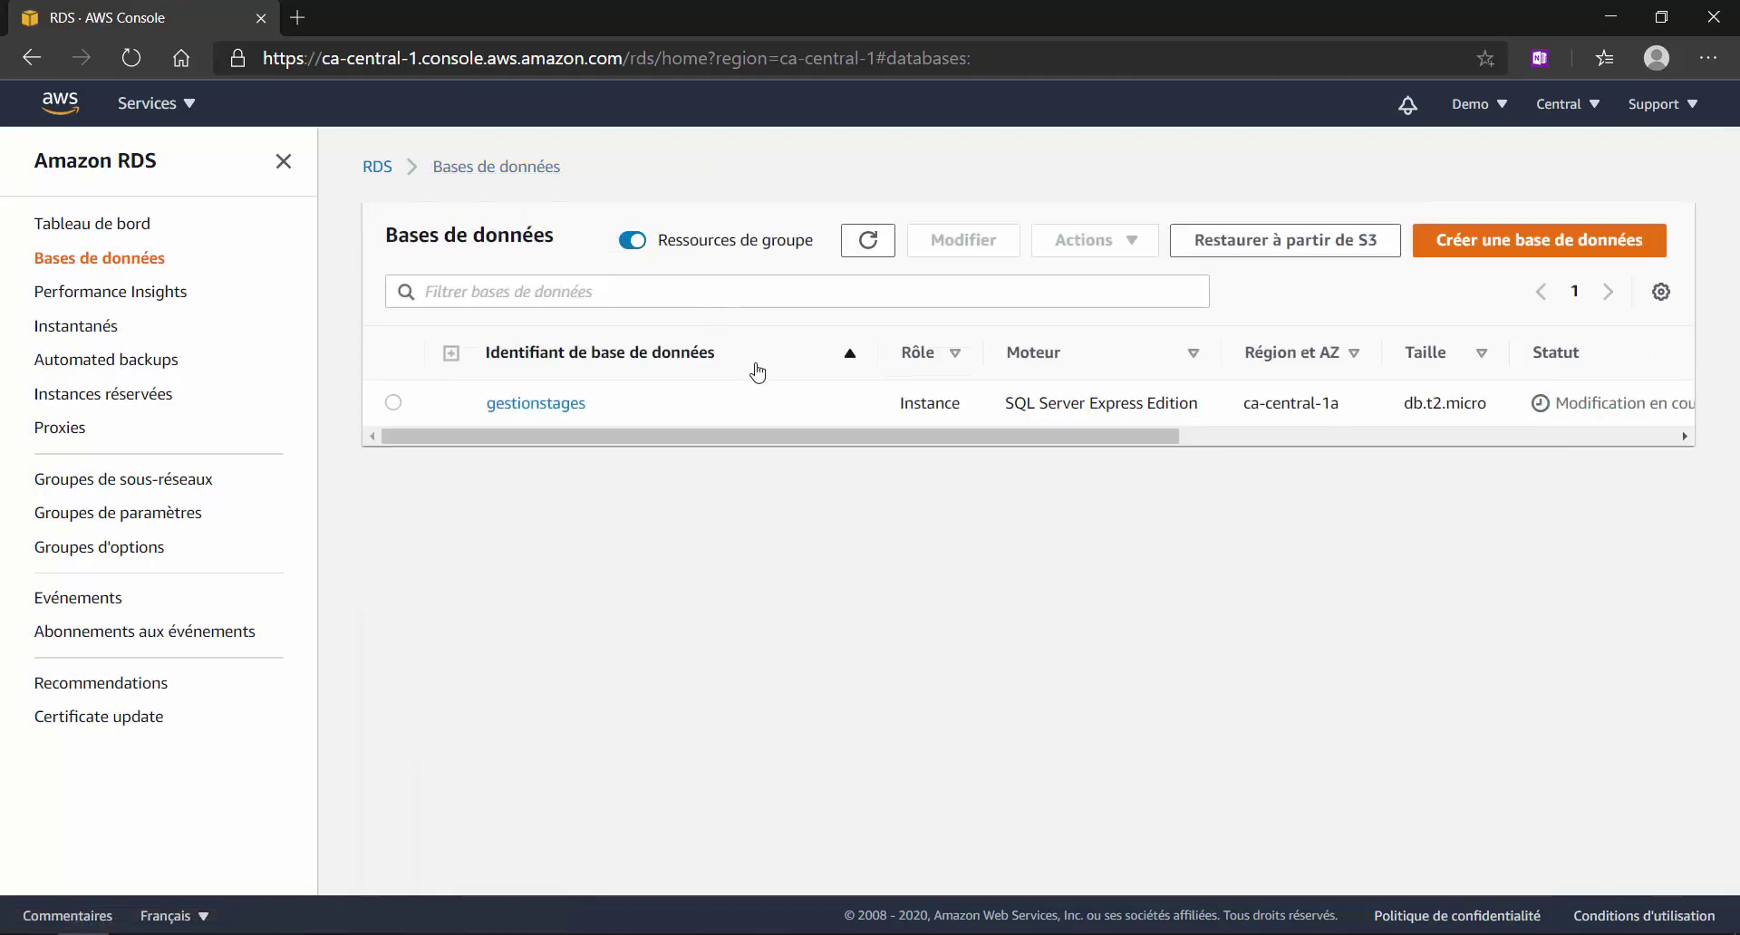
{"action": "left_click", "coordinate": [867, 250]}
{"action": "left_click_drag", "start_coordinate": [812, 442], "coordinate": [973, 460]}
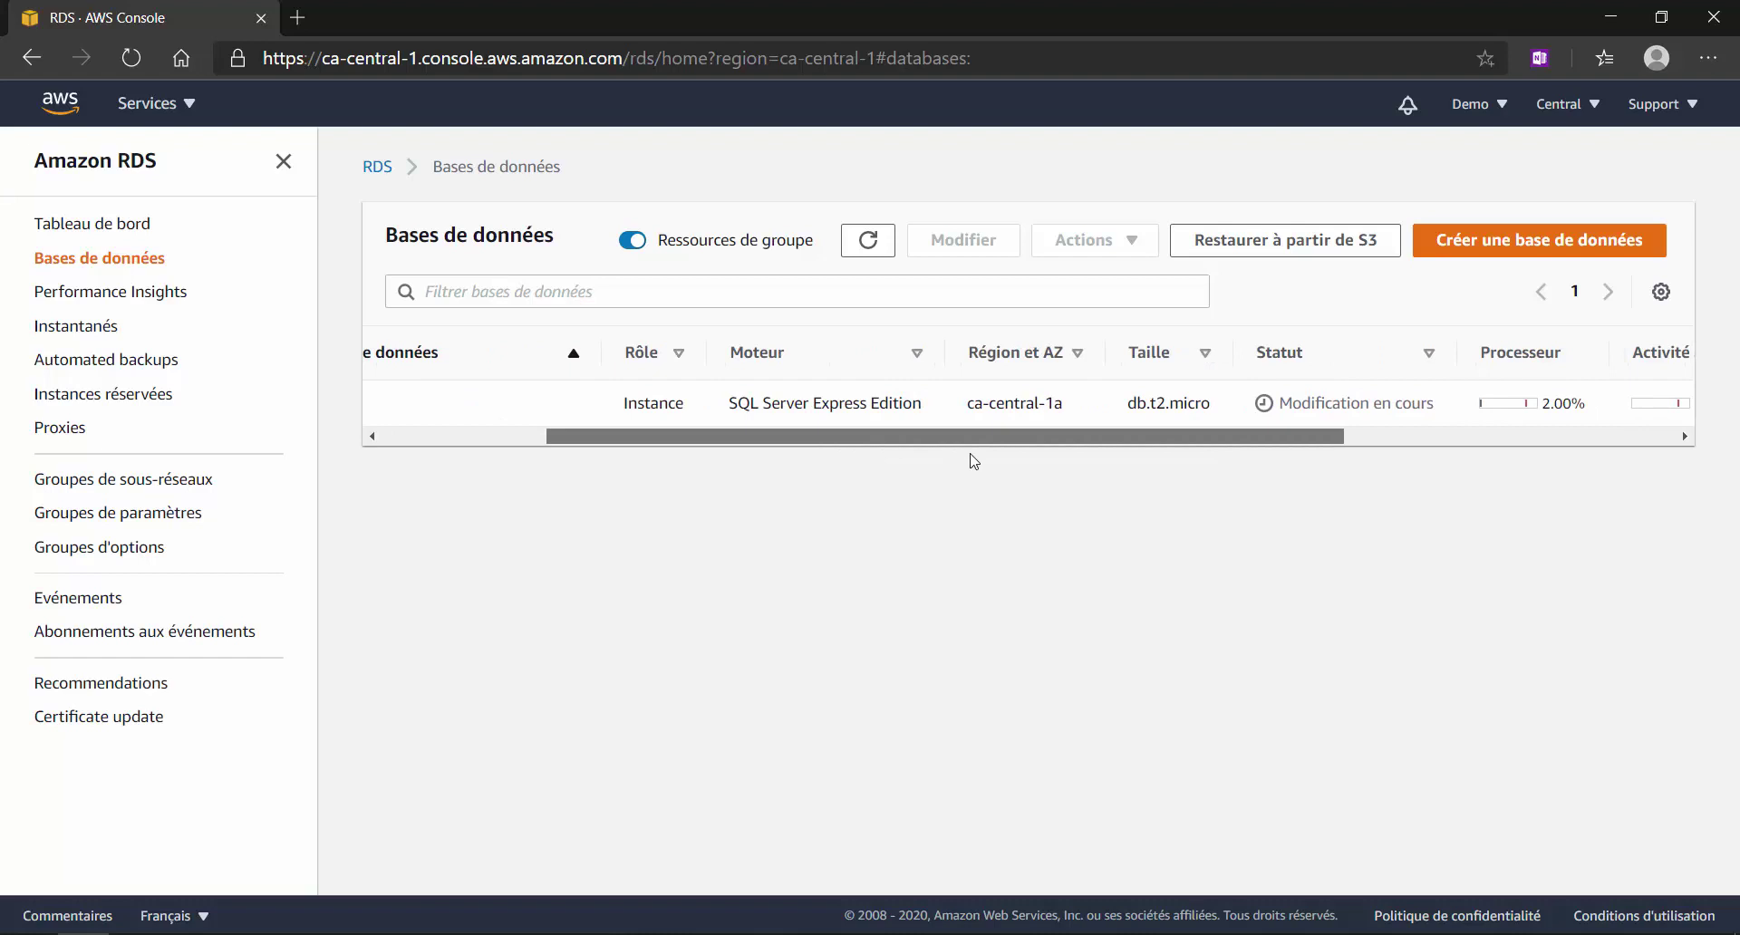
{"action": "left_click_drag", "start_coordinate": [961, 436], "coordinate": [793, 437]}
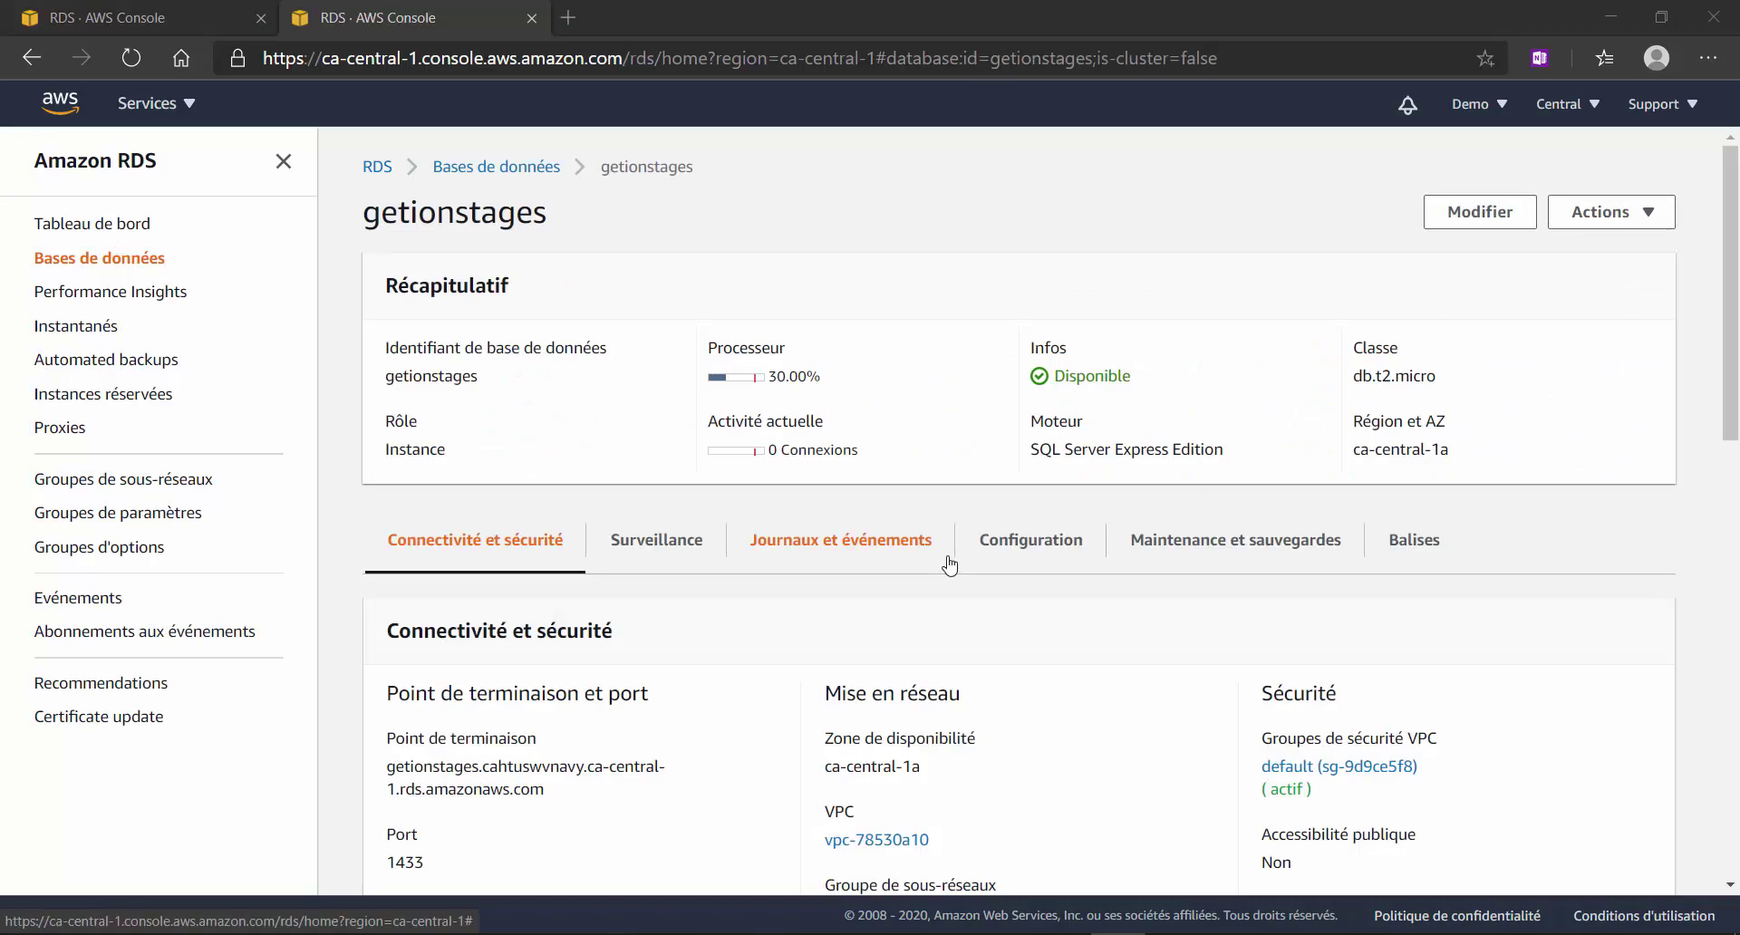
Open the default (sg-9d9ce5f8) security group from the getionstages instance's security group rules and open its inbound rules for editing.
{"action": "scroll", "coordinate": [950, 565], "scroll_direction": "down", "scroll_amount": 8}
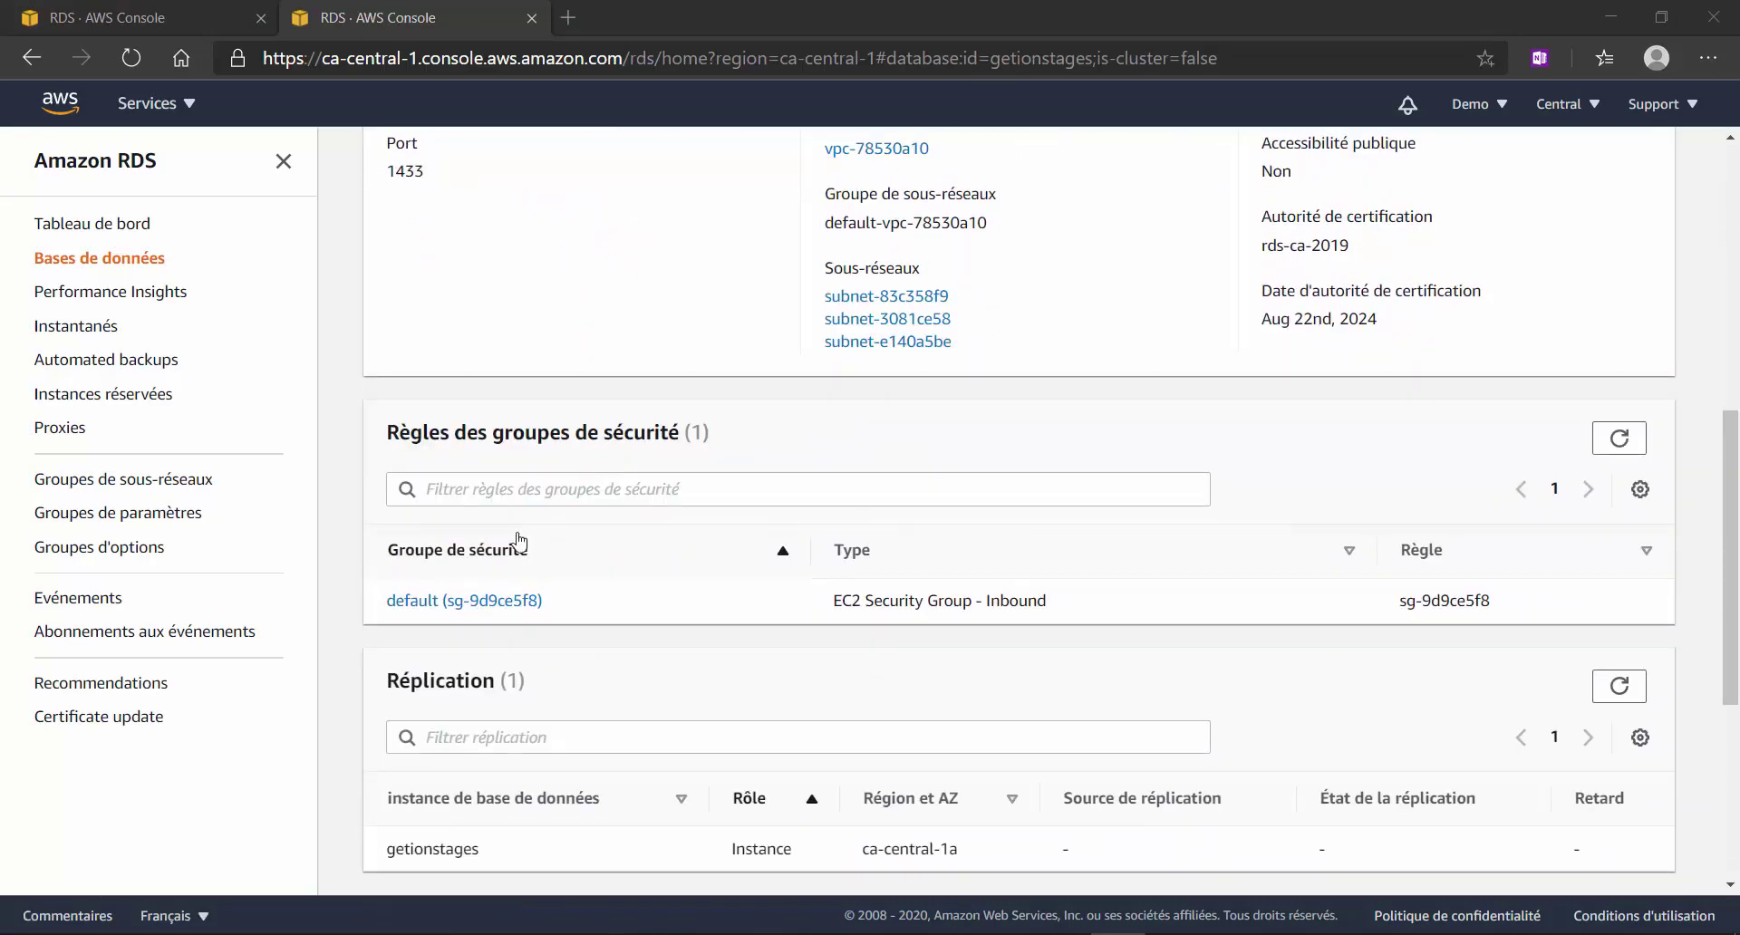
{"action": "left_click", "coordinate": [475, 601]}
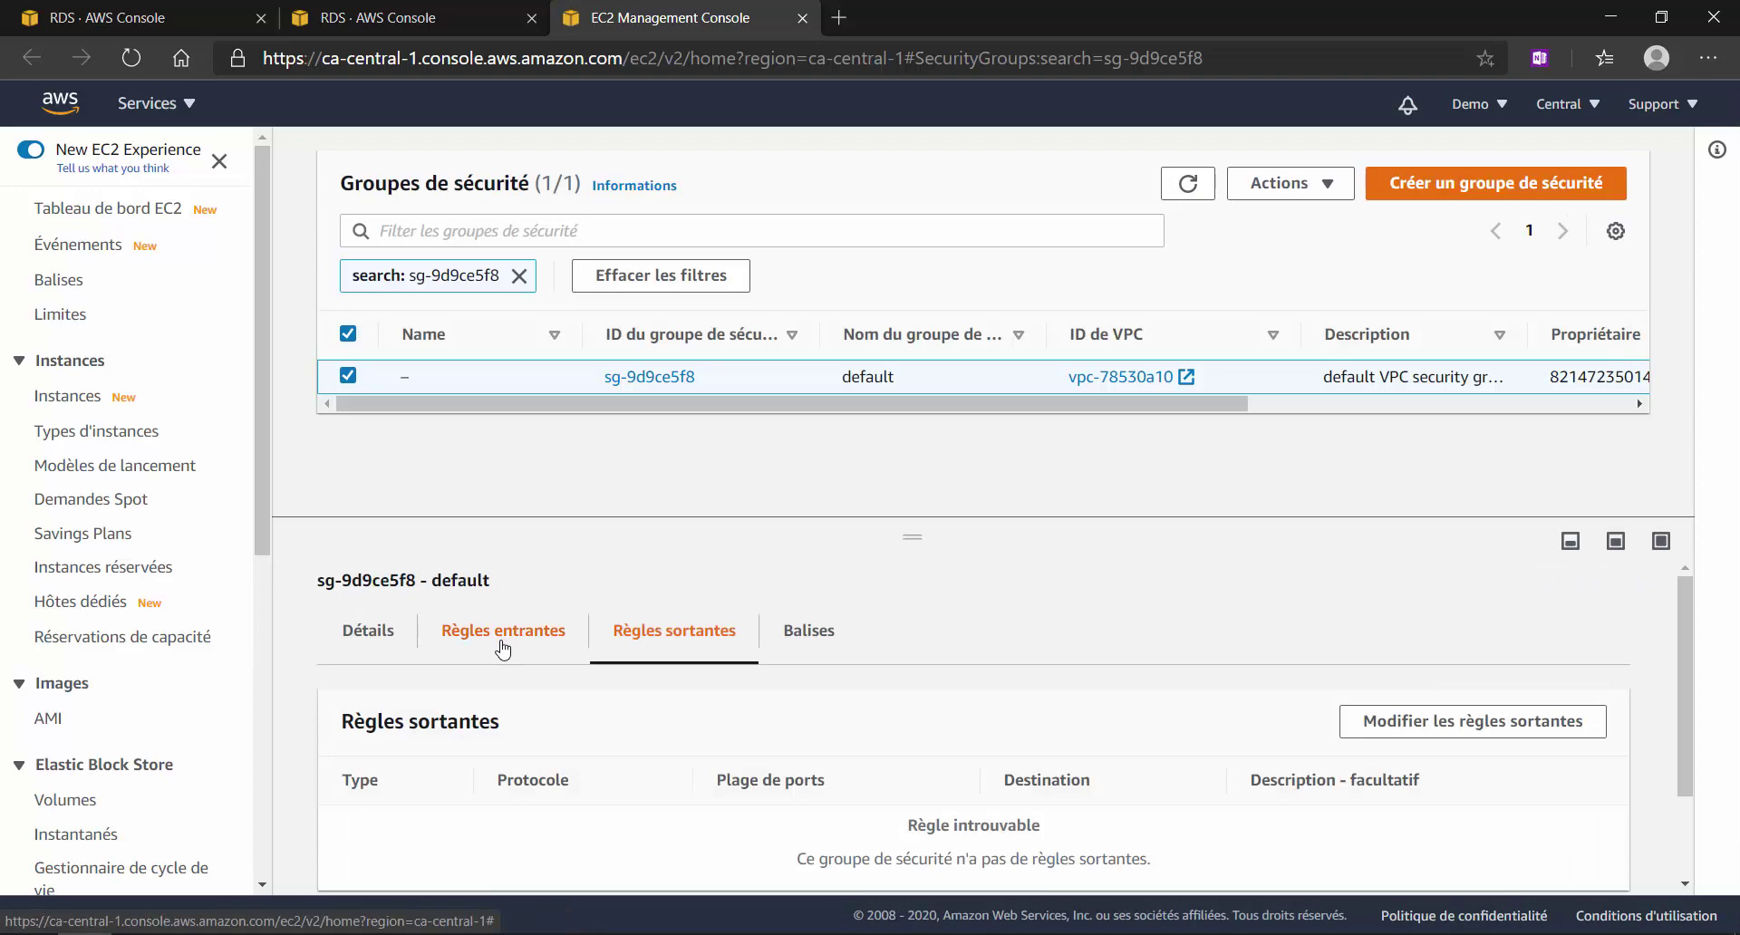
{"action": "left_click", "coordinate": [503, 631]}
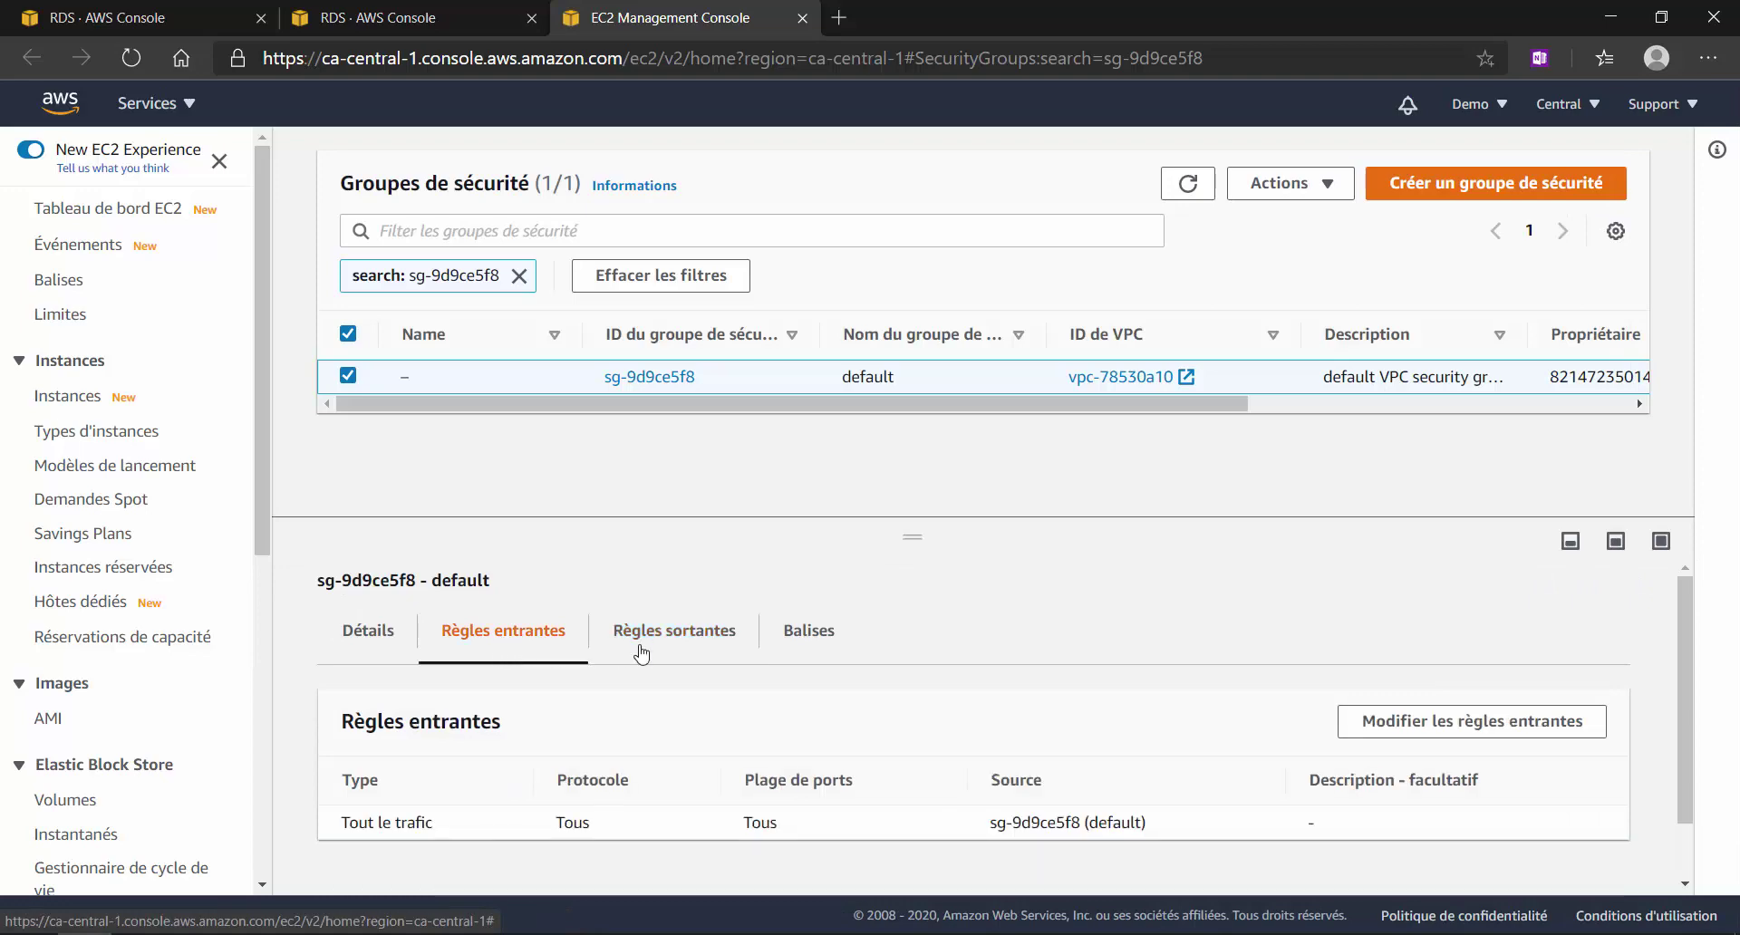
{"action": "scroll", "coordinate": [642, 655], "scroll_direction": "down", "scroll_amount": 1}
{"action": "left_click", "coordinate": [1373, 651]}
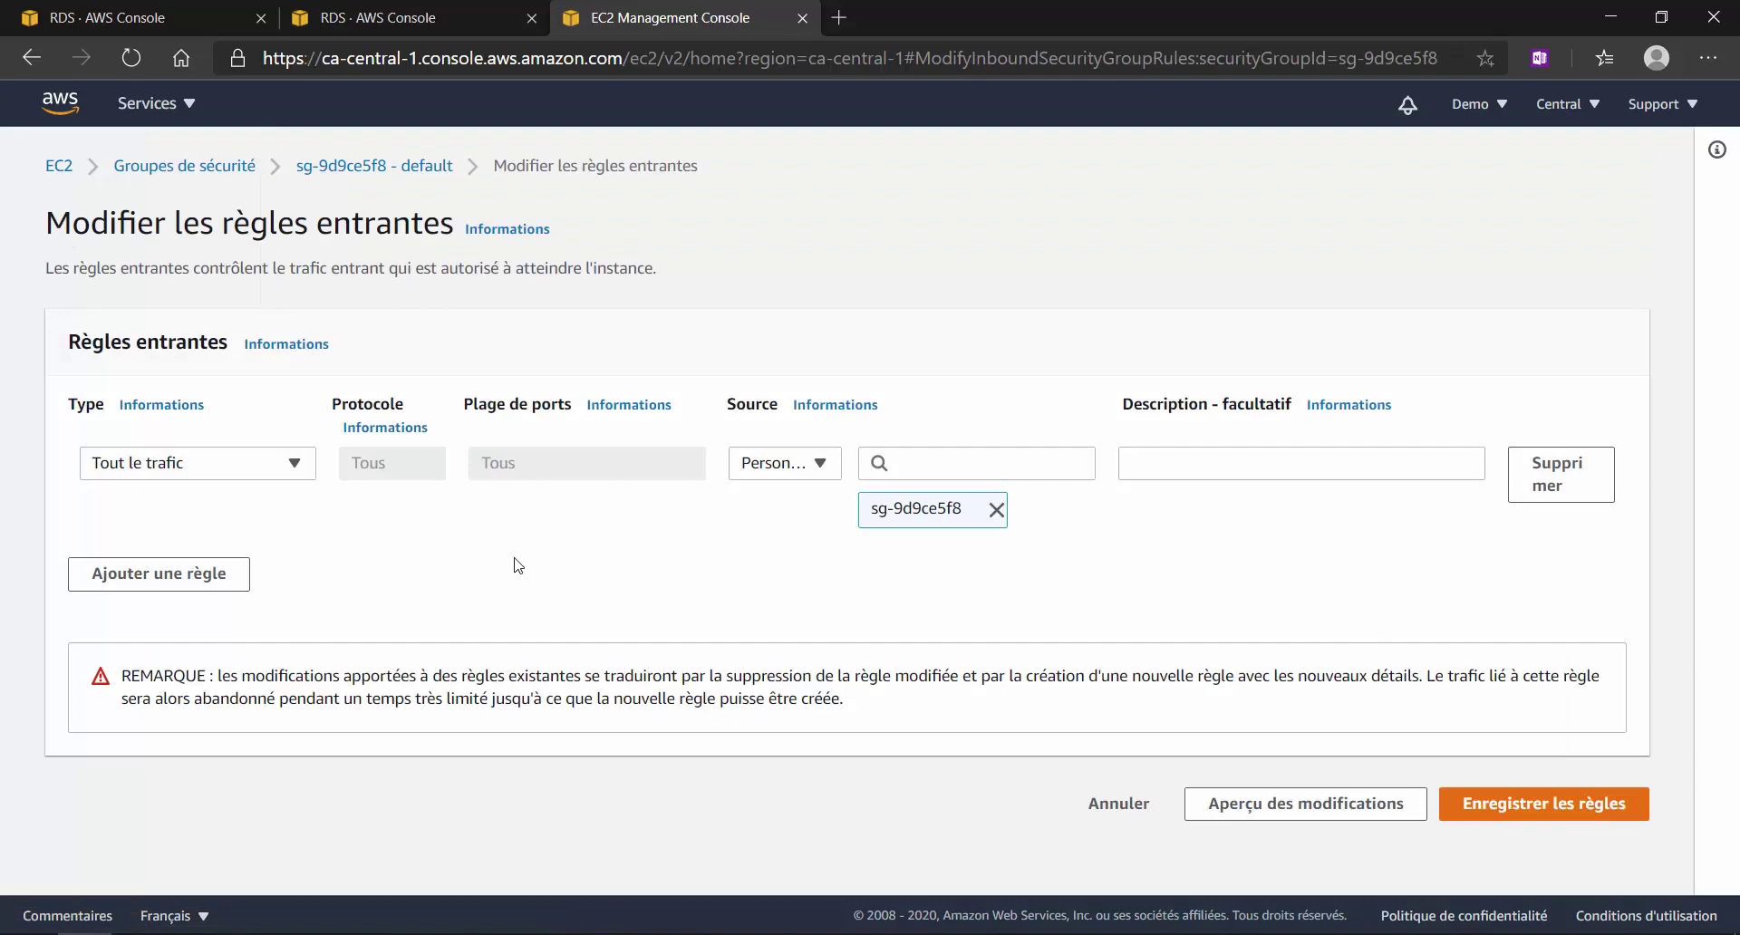
Add a new inbound rule to the security group and set its type to MSSQL.
{"action": "left_click", "coordinate": [242, 578]}
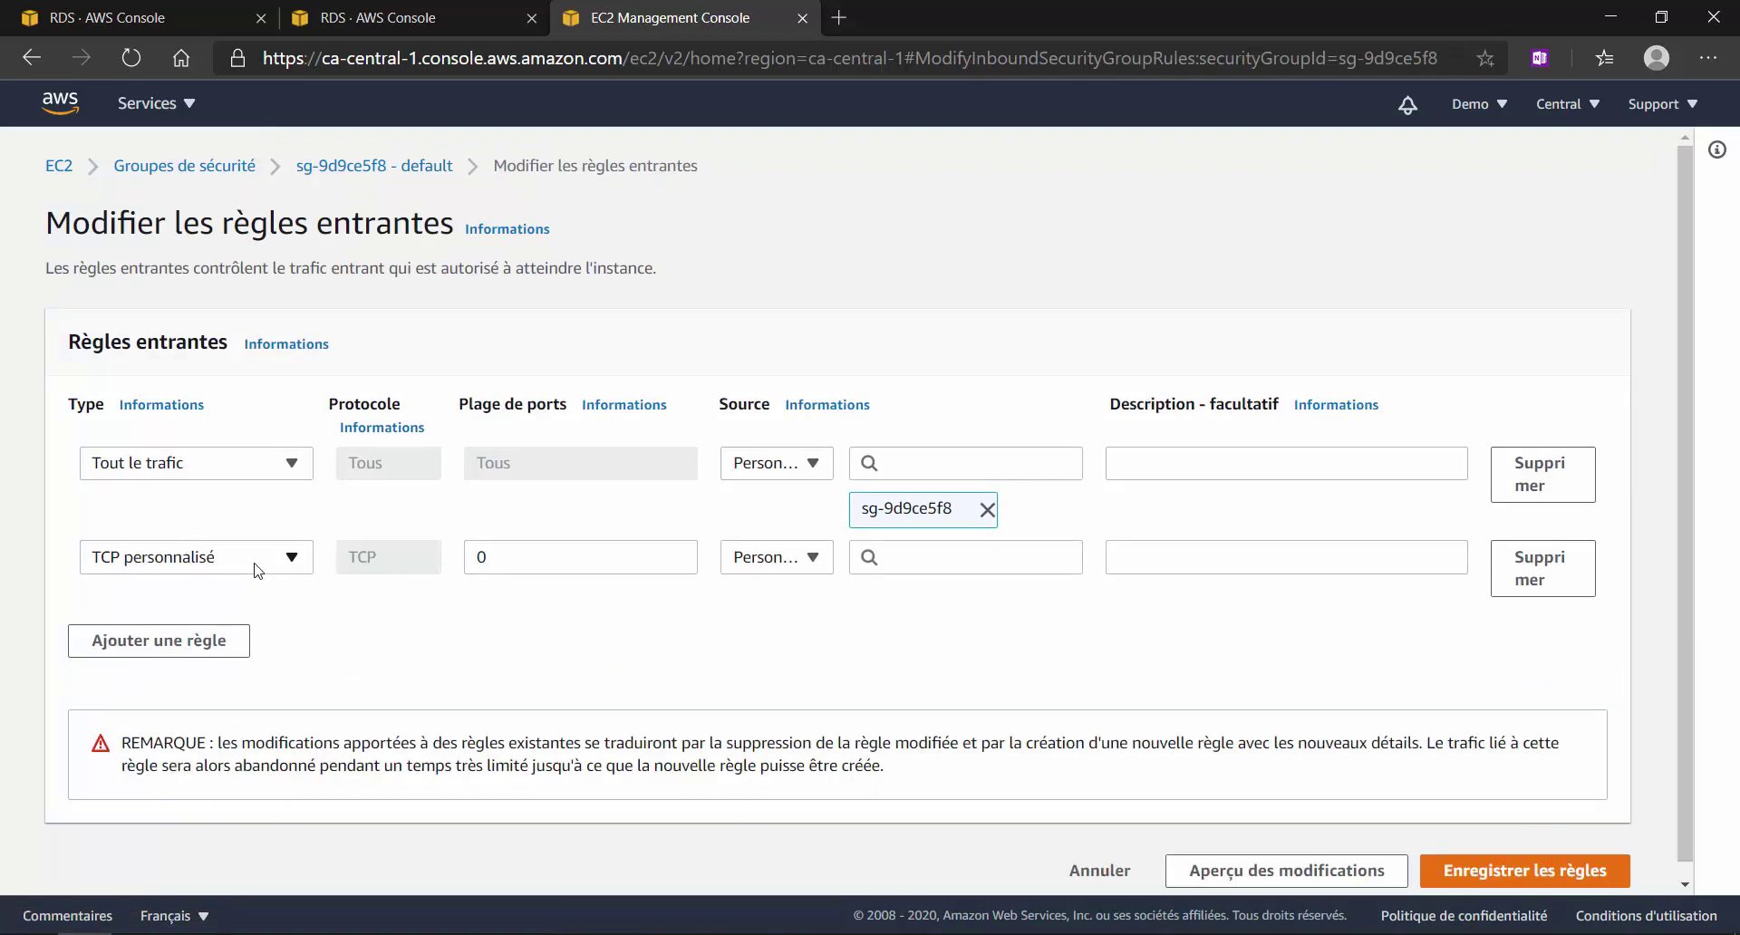
{"action": "left_click", "coordinate": [258, 568]}
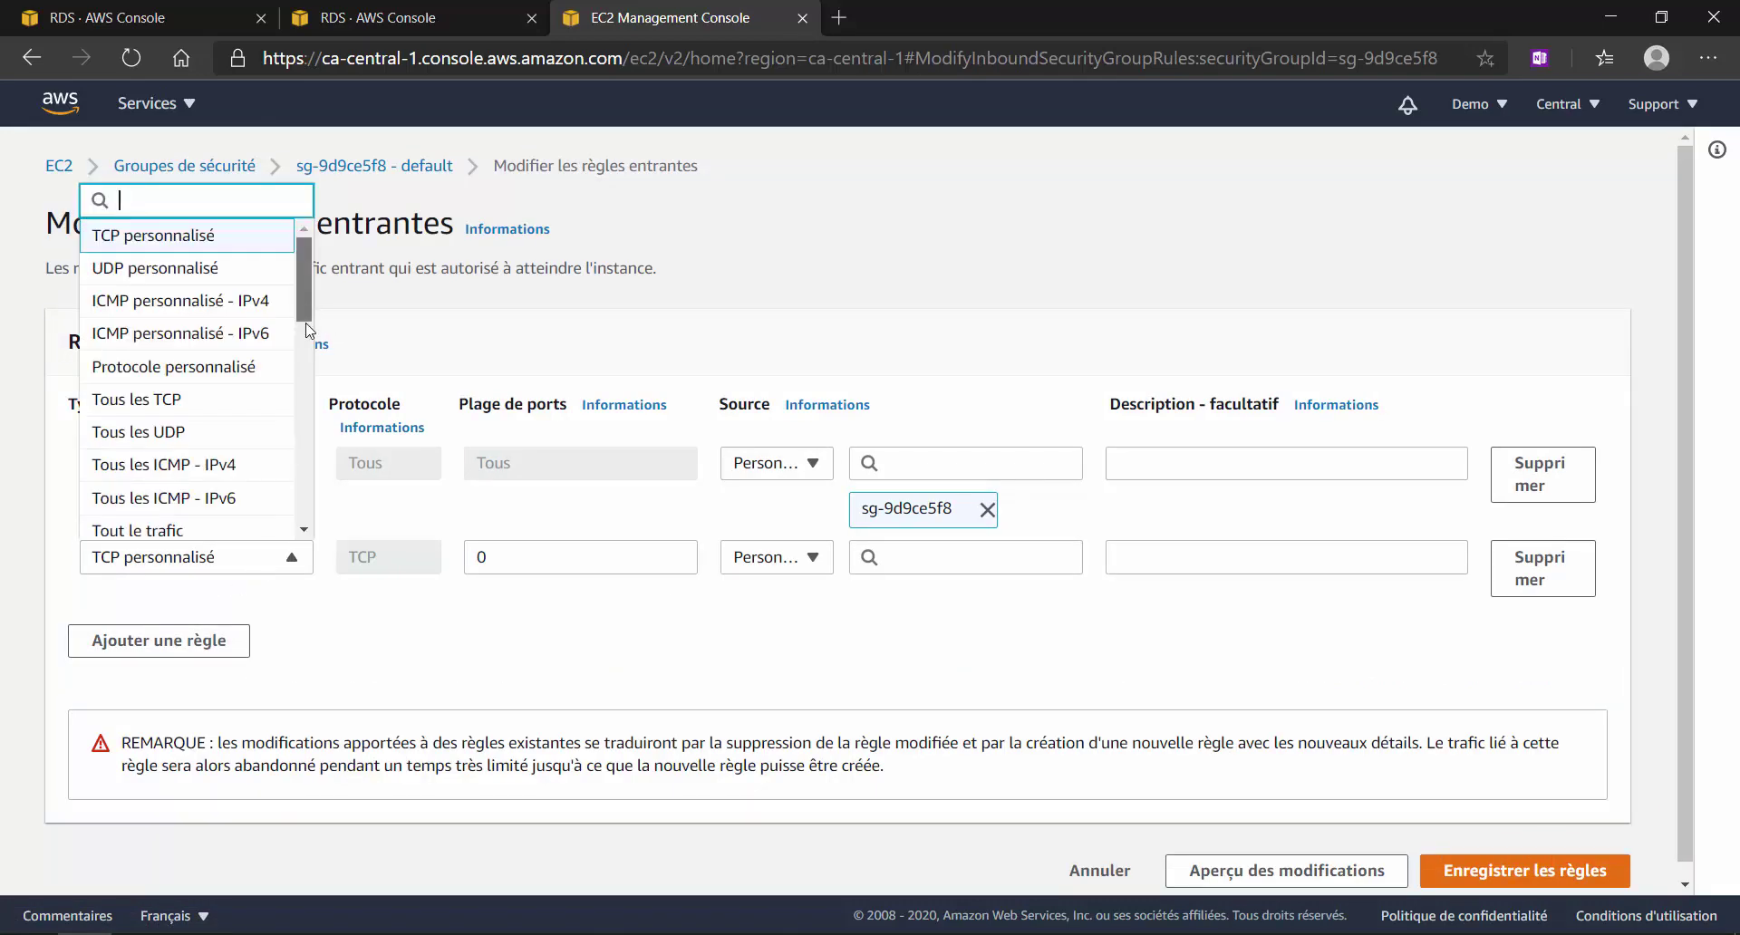
{"action": "scroll", "coordinate": [305, 245], "scroll_direction": "down", "scroll_amount": 3}
{"action": "left_click_drag", "start_coordinate": [319, 405], "coordinate": [319, 444]}
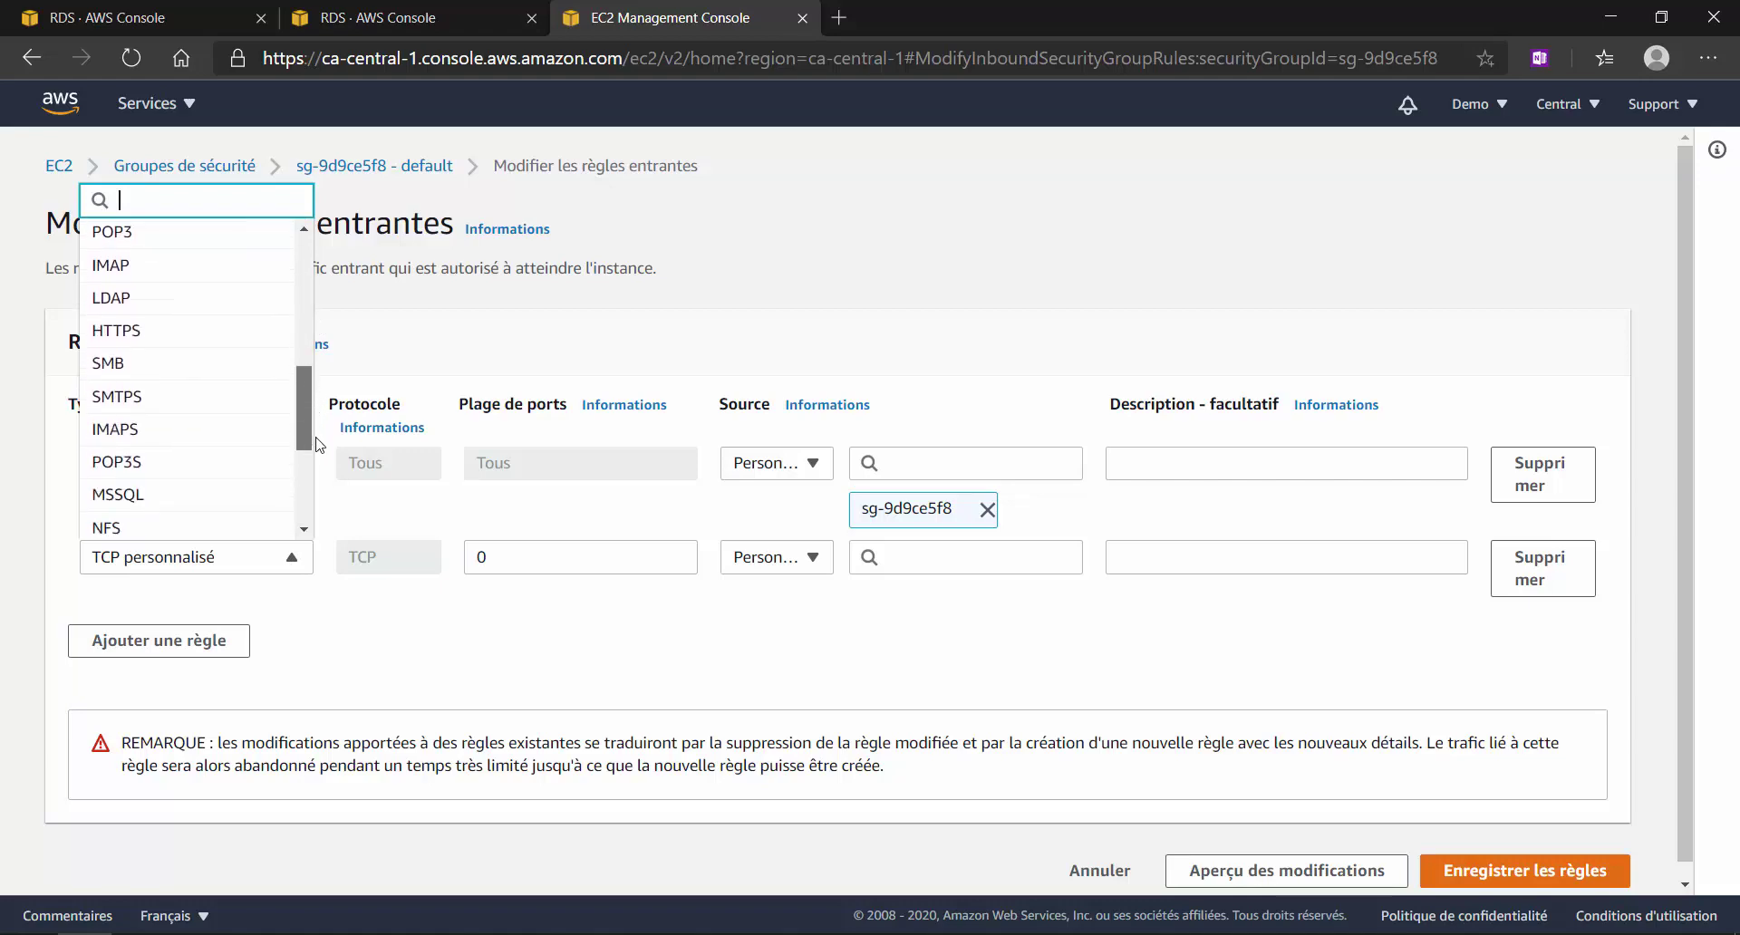
{"action": "left_click", "coordinate": [259, 501]}
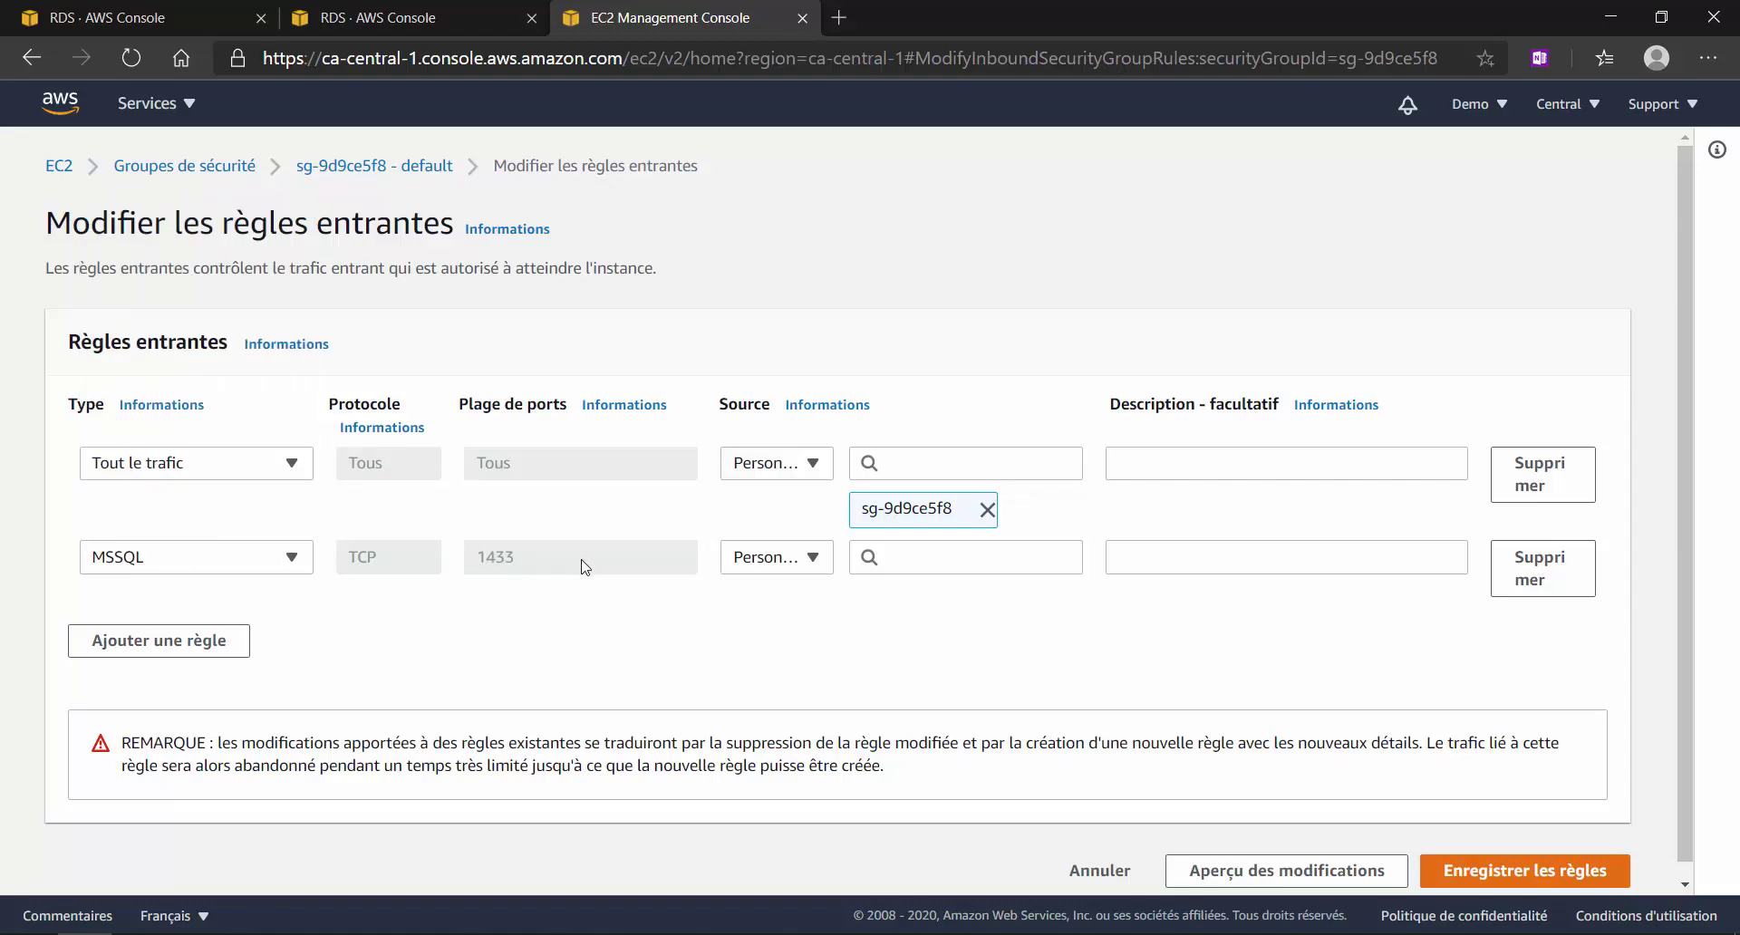
Set the MSSQL rule's source to Mon IP and save the inbound rules.
{"action": "left_click", "coordinate": [803, 560]}
{"action": "left_click", "coordinate": [772, 703]}
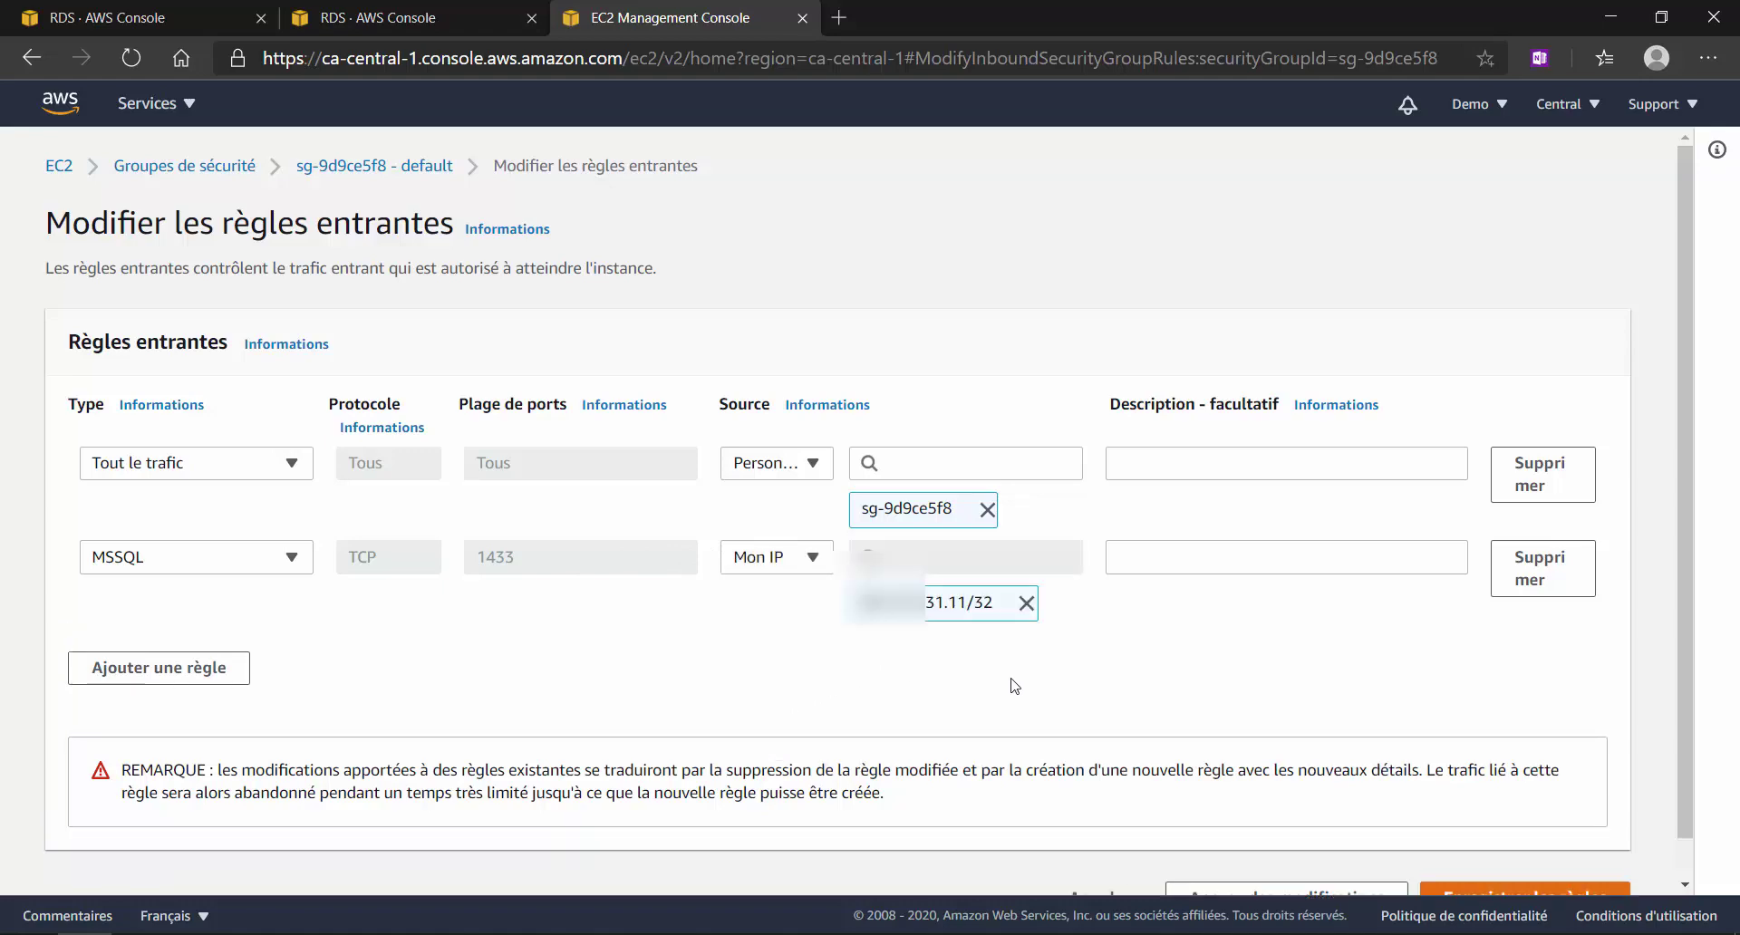
{"action": "scroll", "coordinate": [1079, 675], "scroll_direction": "down", "scroll_amount": 1}
{"action": "left_click", "coordinate": [1491, 856]}
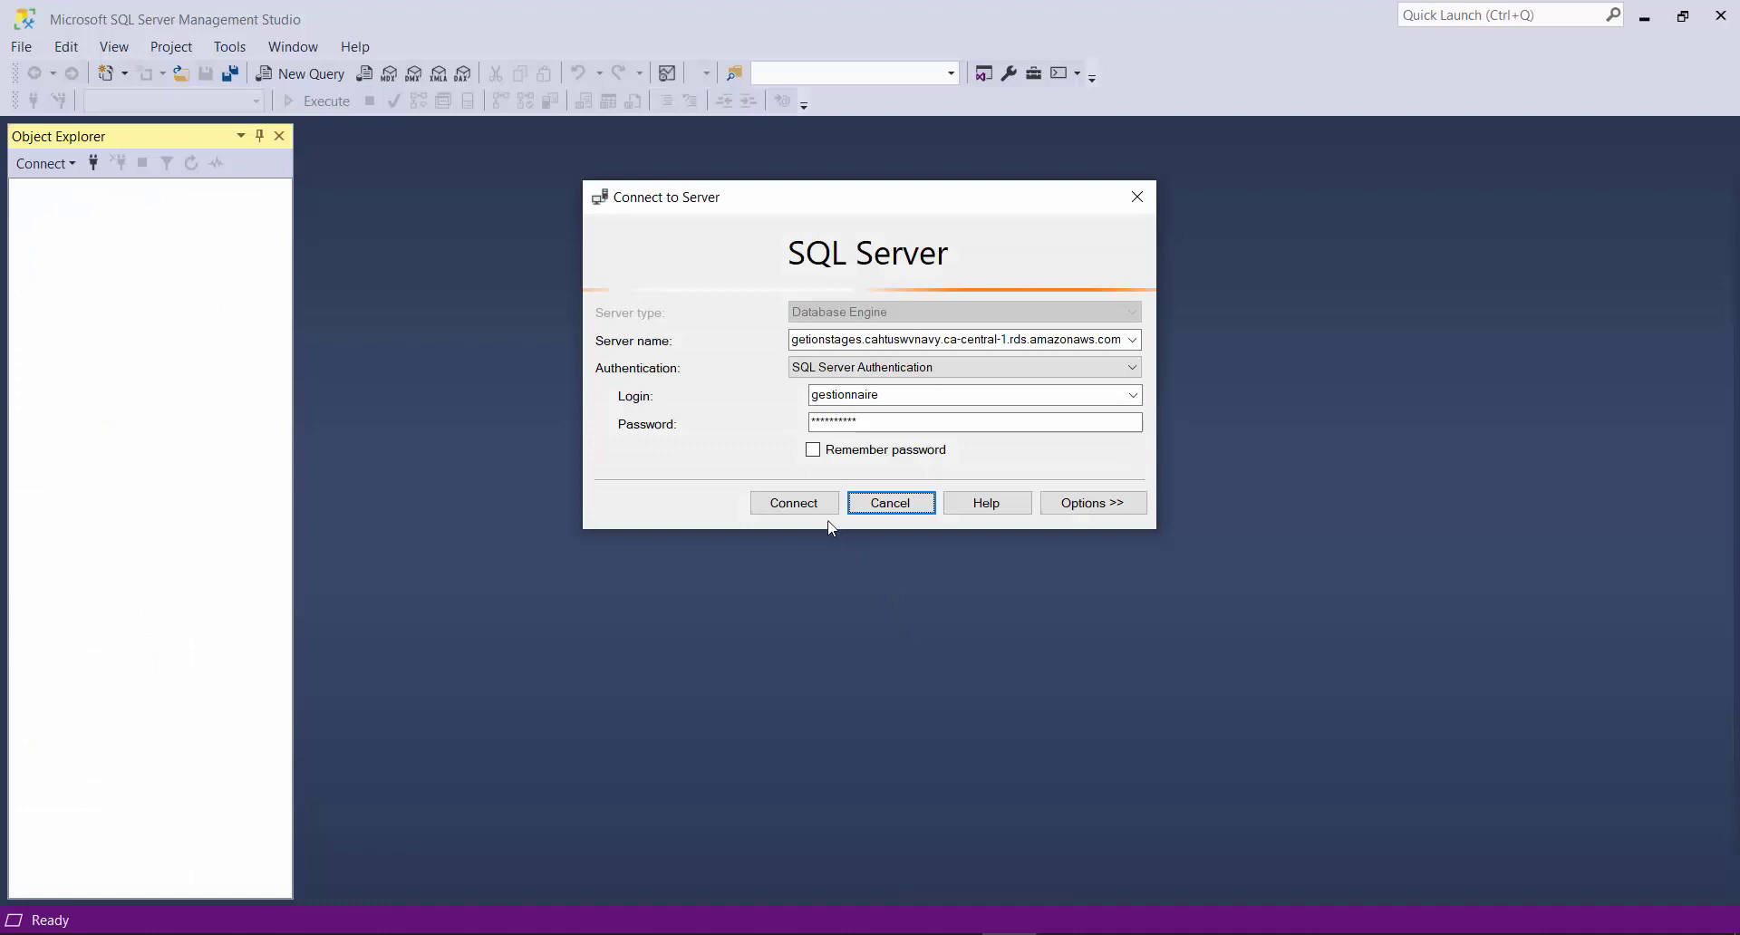
Try to connect to the getionstages server in SQL Server Management Studio and cancel the attempt.
{"action": "left_click", "coordinate": [794, 503]}
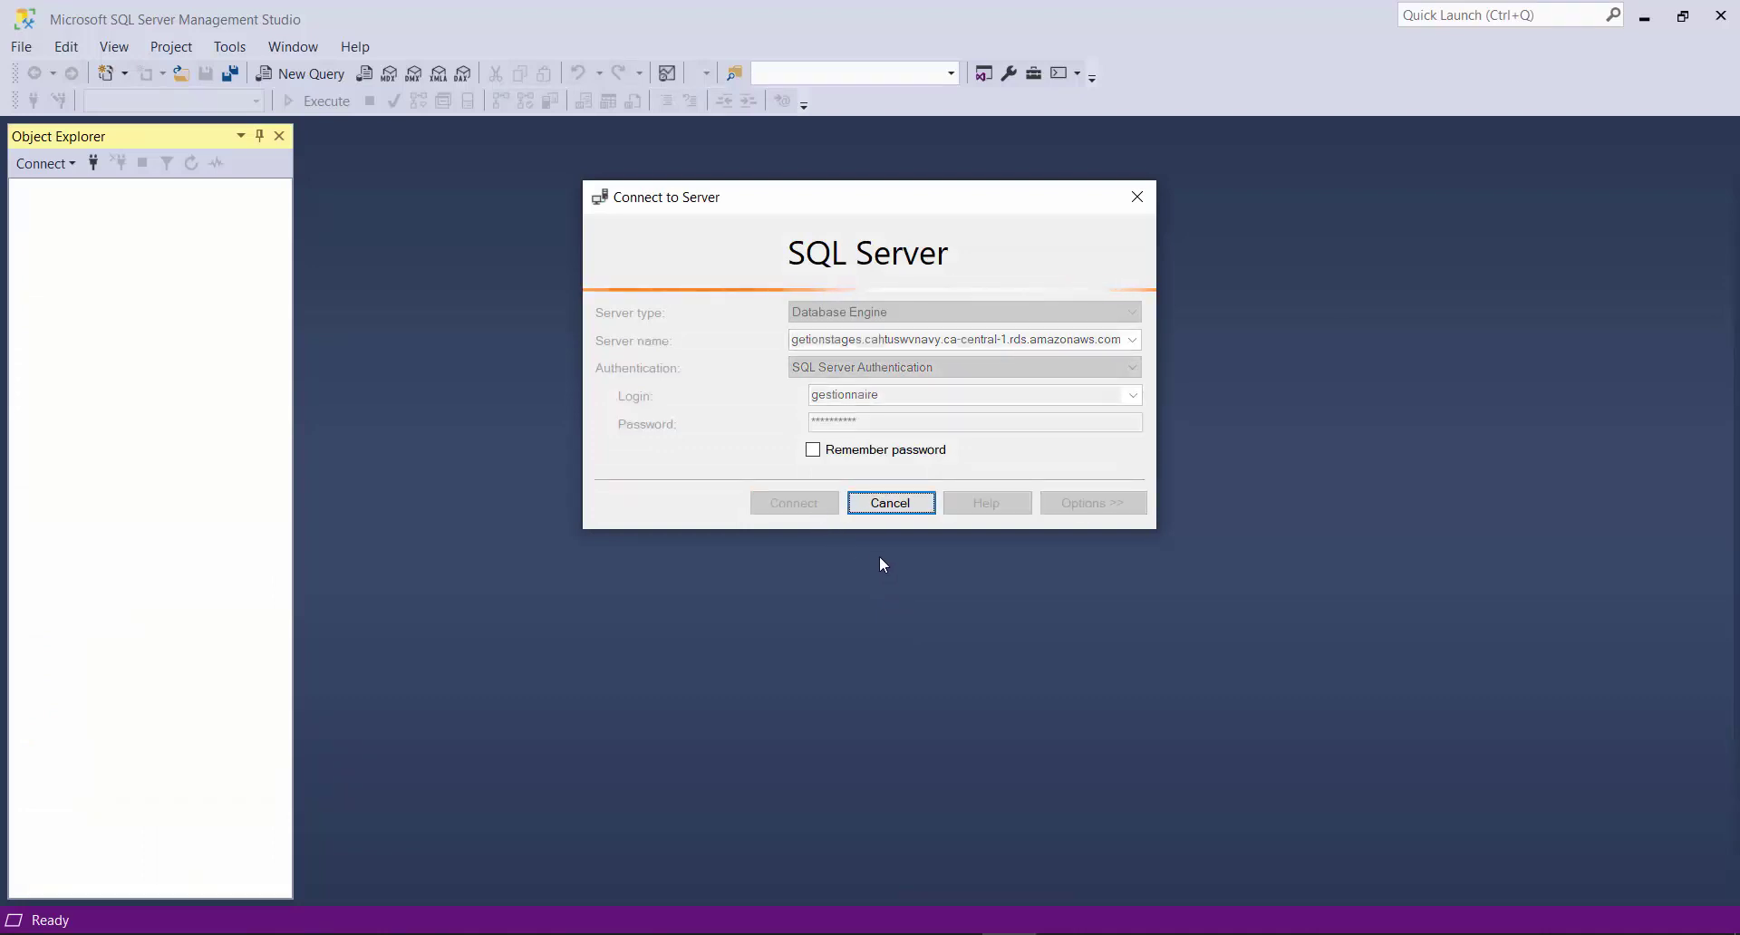
{"action": "left_click", "coordinate": [889, 503]}
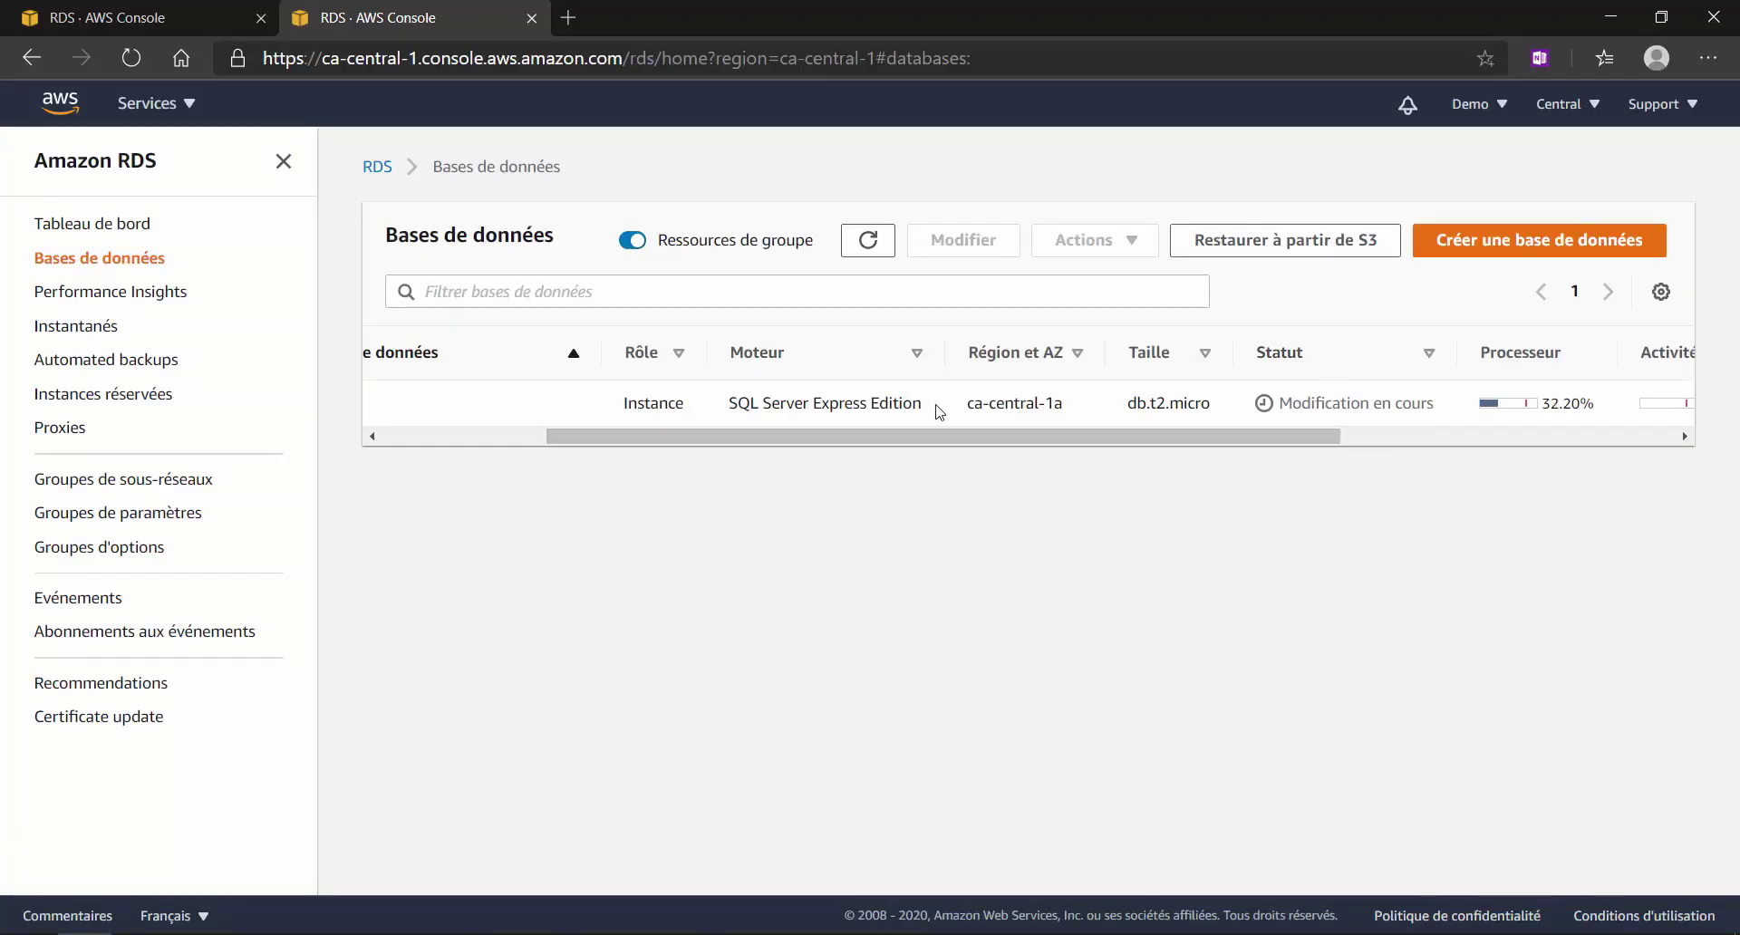
Refresh the RDS database list to check the instance status, switch back to SQL Server Management Studio and connect to the getionstages server.
{"action": "left_click", "coordinate": [868, 240]}
{"action": "left_click", "coordinate": [1118, 934]}
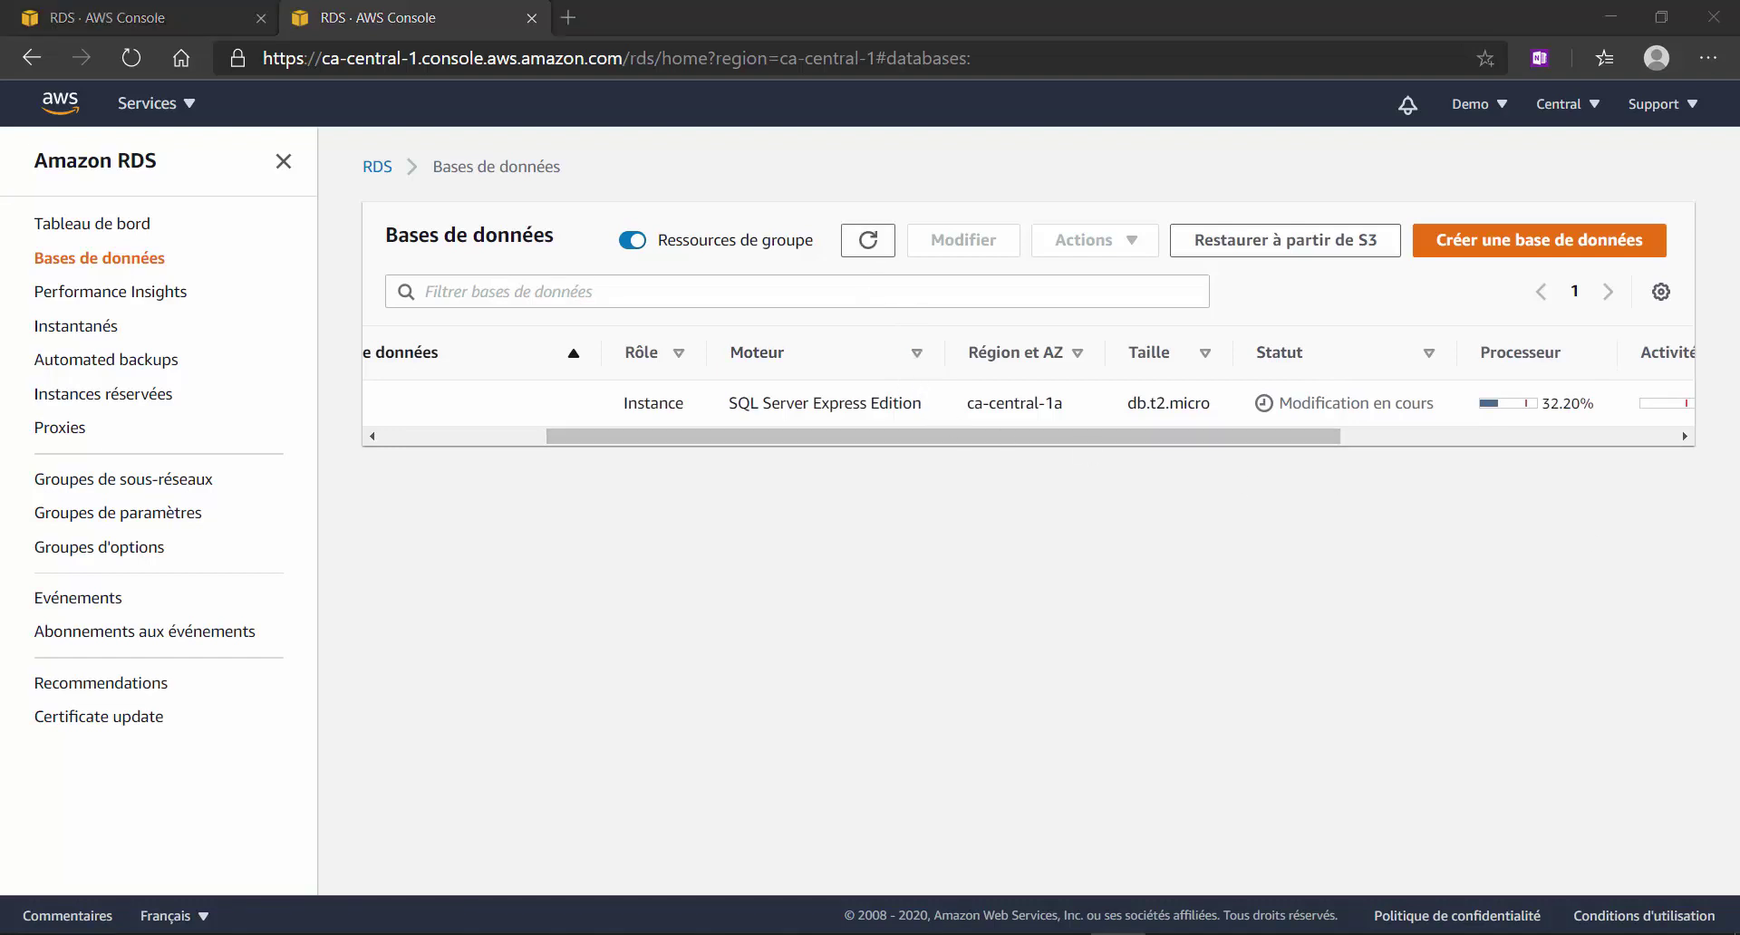
{"action": "left_click", "coordinate": [868, 245]}
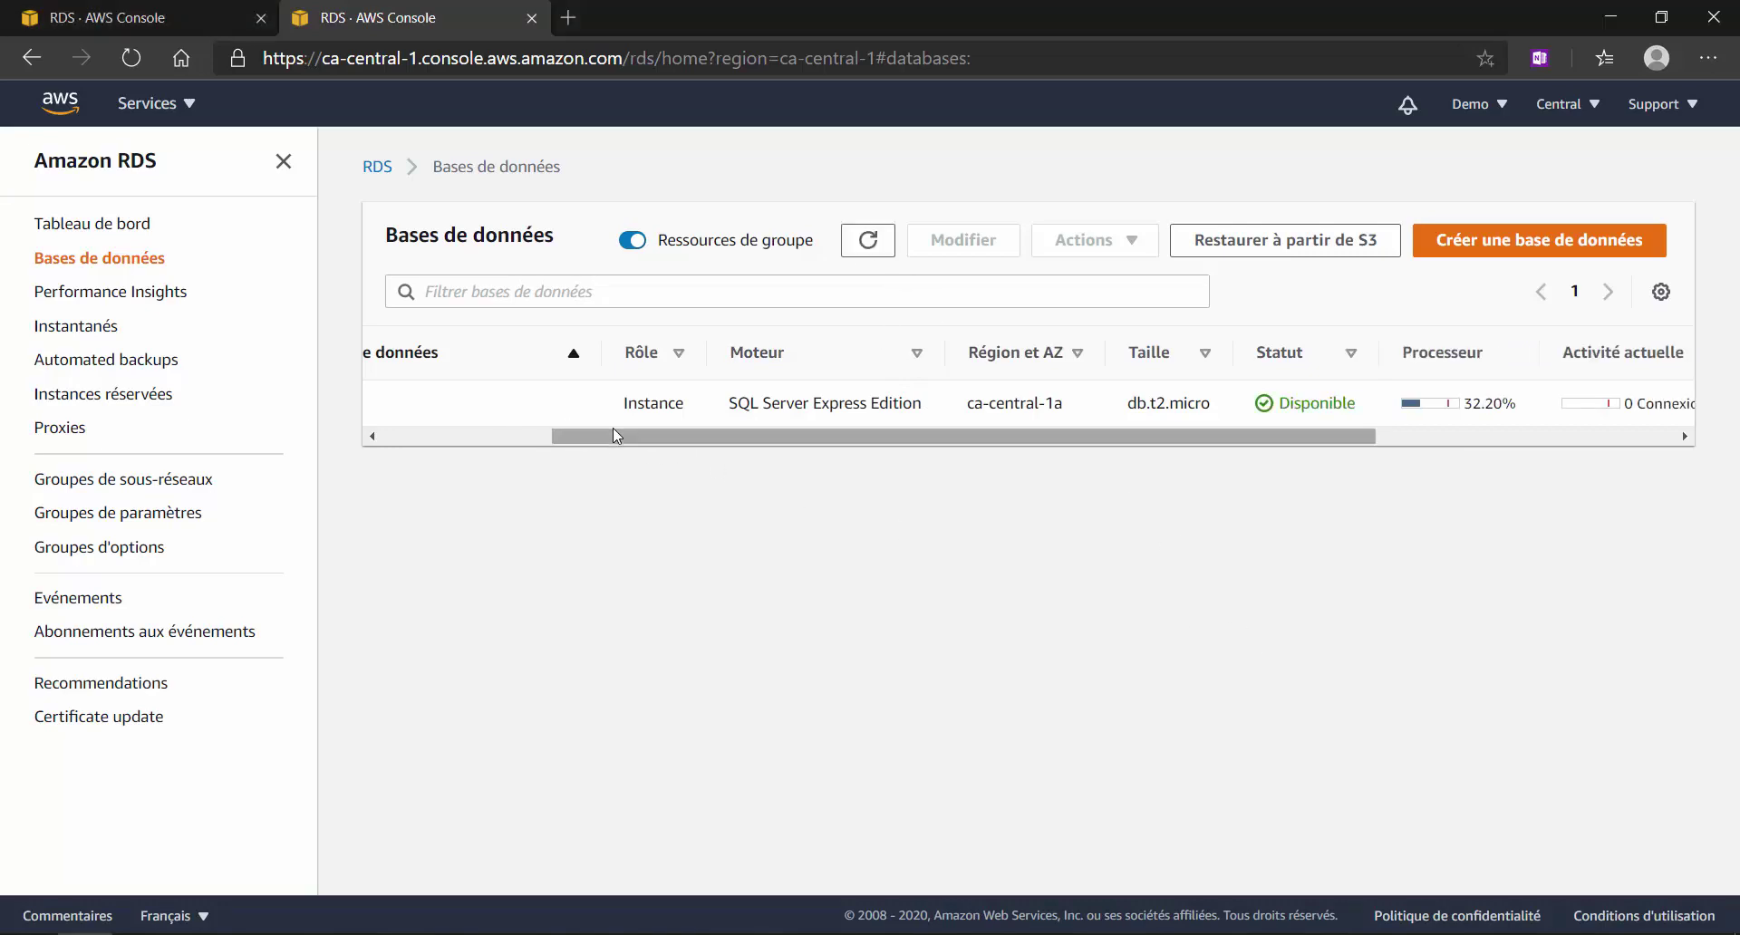
{"action": "key", "text": "alt+Tab"}
{"action": "left_click", "coordinate": [791, 500]}
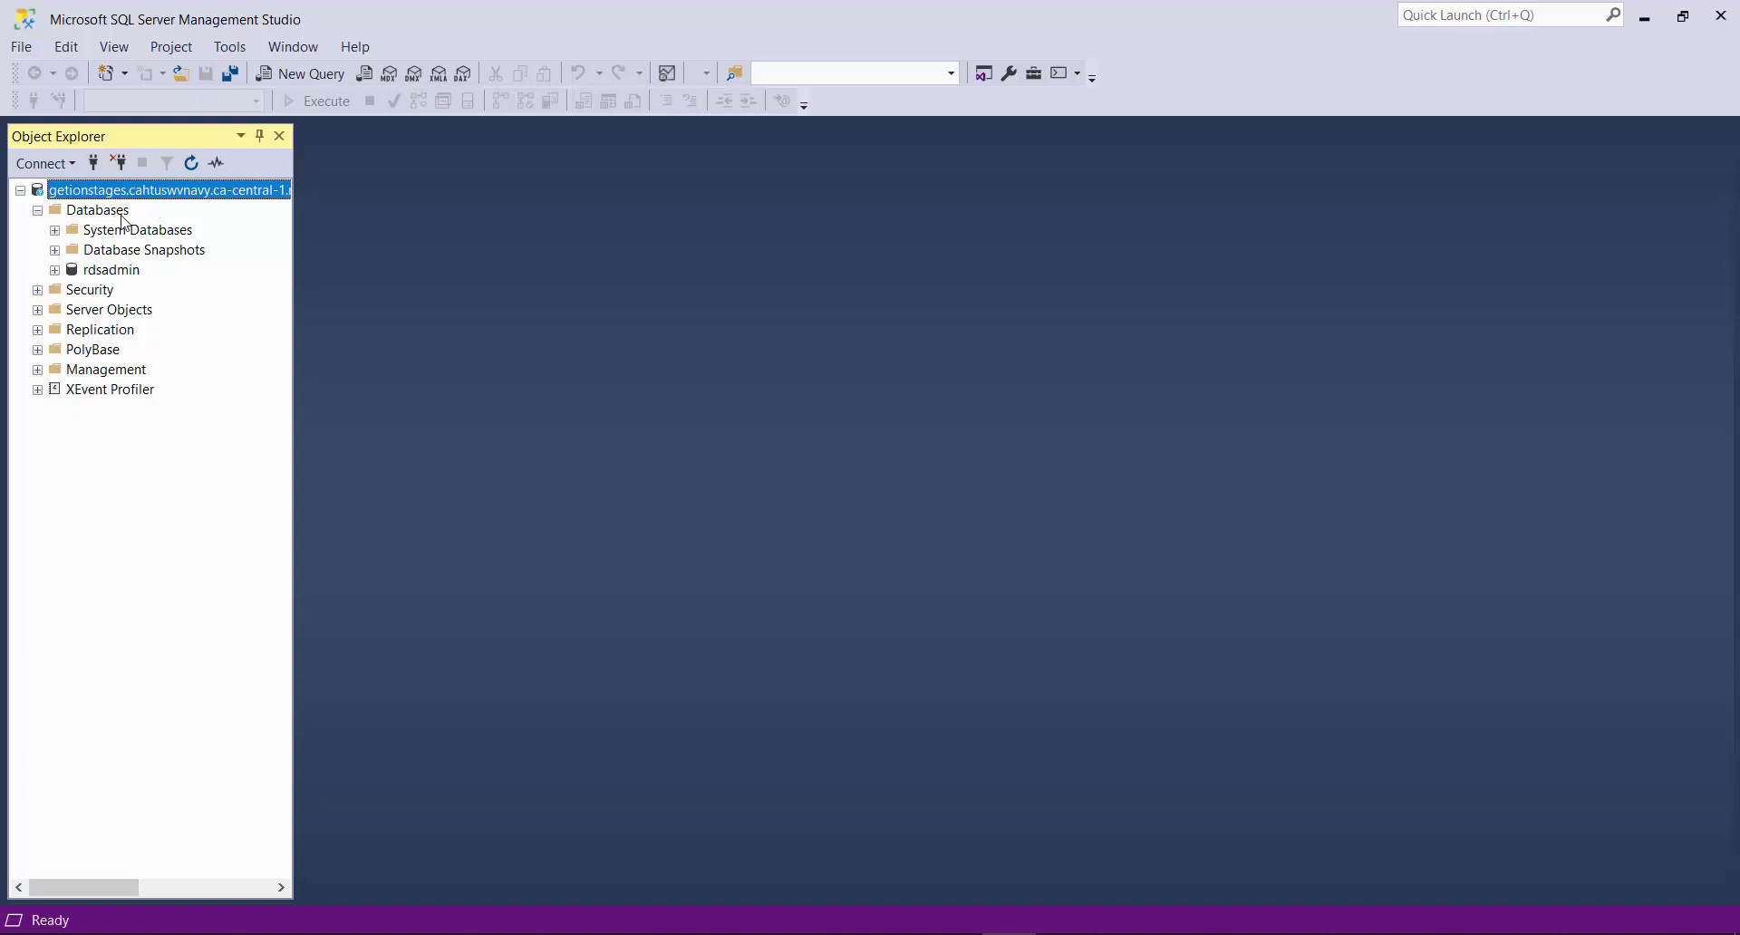
Create a new database named Stages on the connected getionstages server.
{"action": "right_click", "coordinate": [115, 214]}
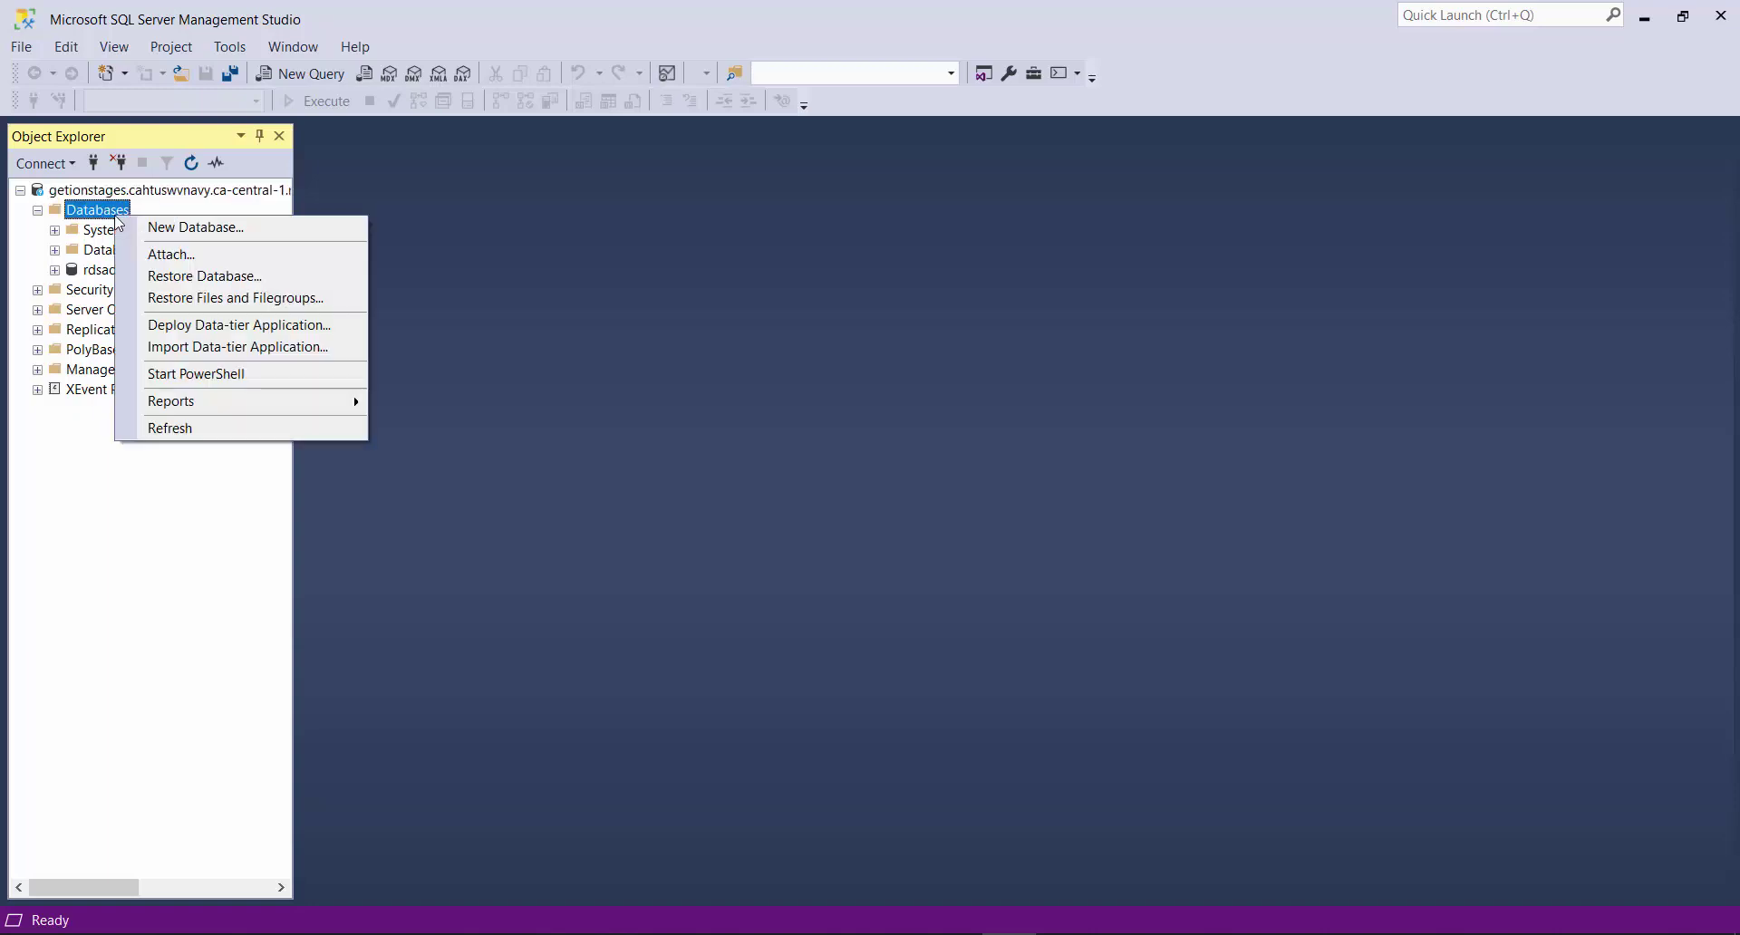
{"action": "left_click", "coordinate": [167, 230]}
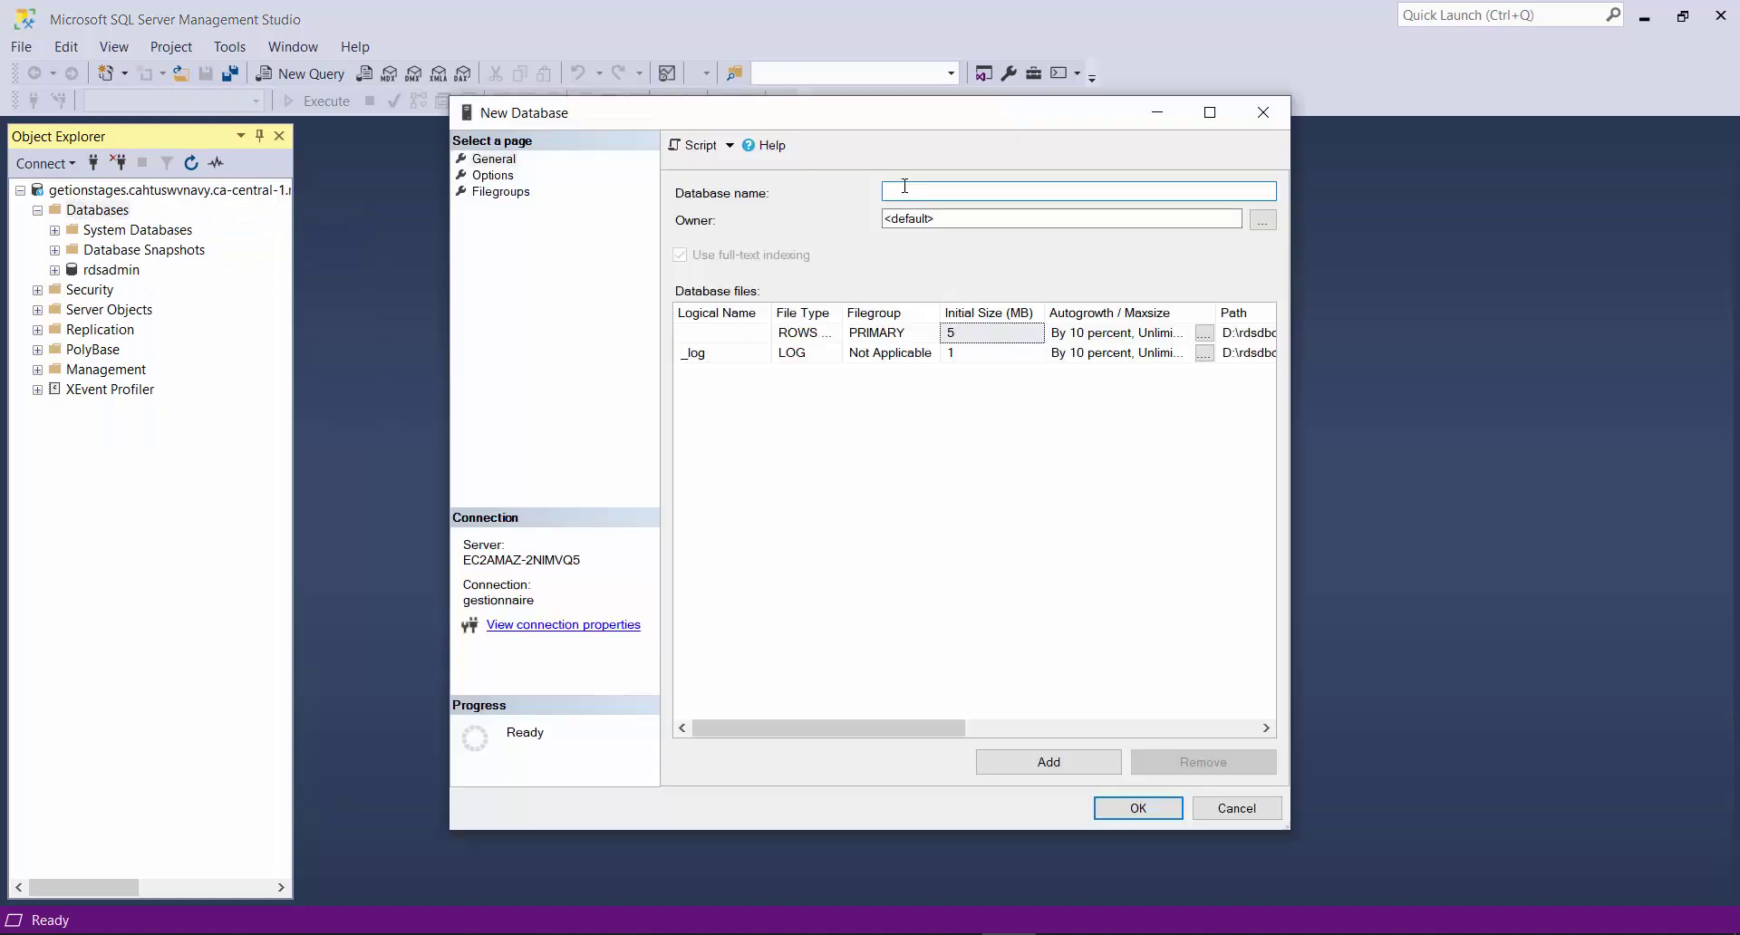
{"action": "type", "text": "Stages"}
{"action": "left_click", "coordinate": [1122, 808]}
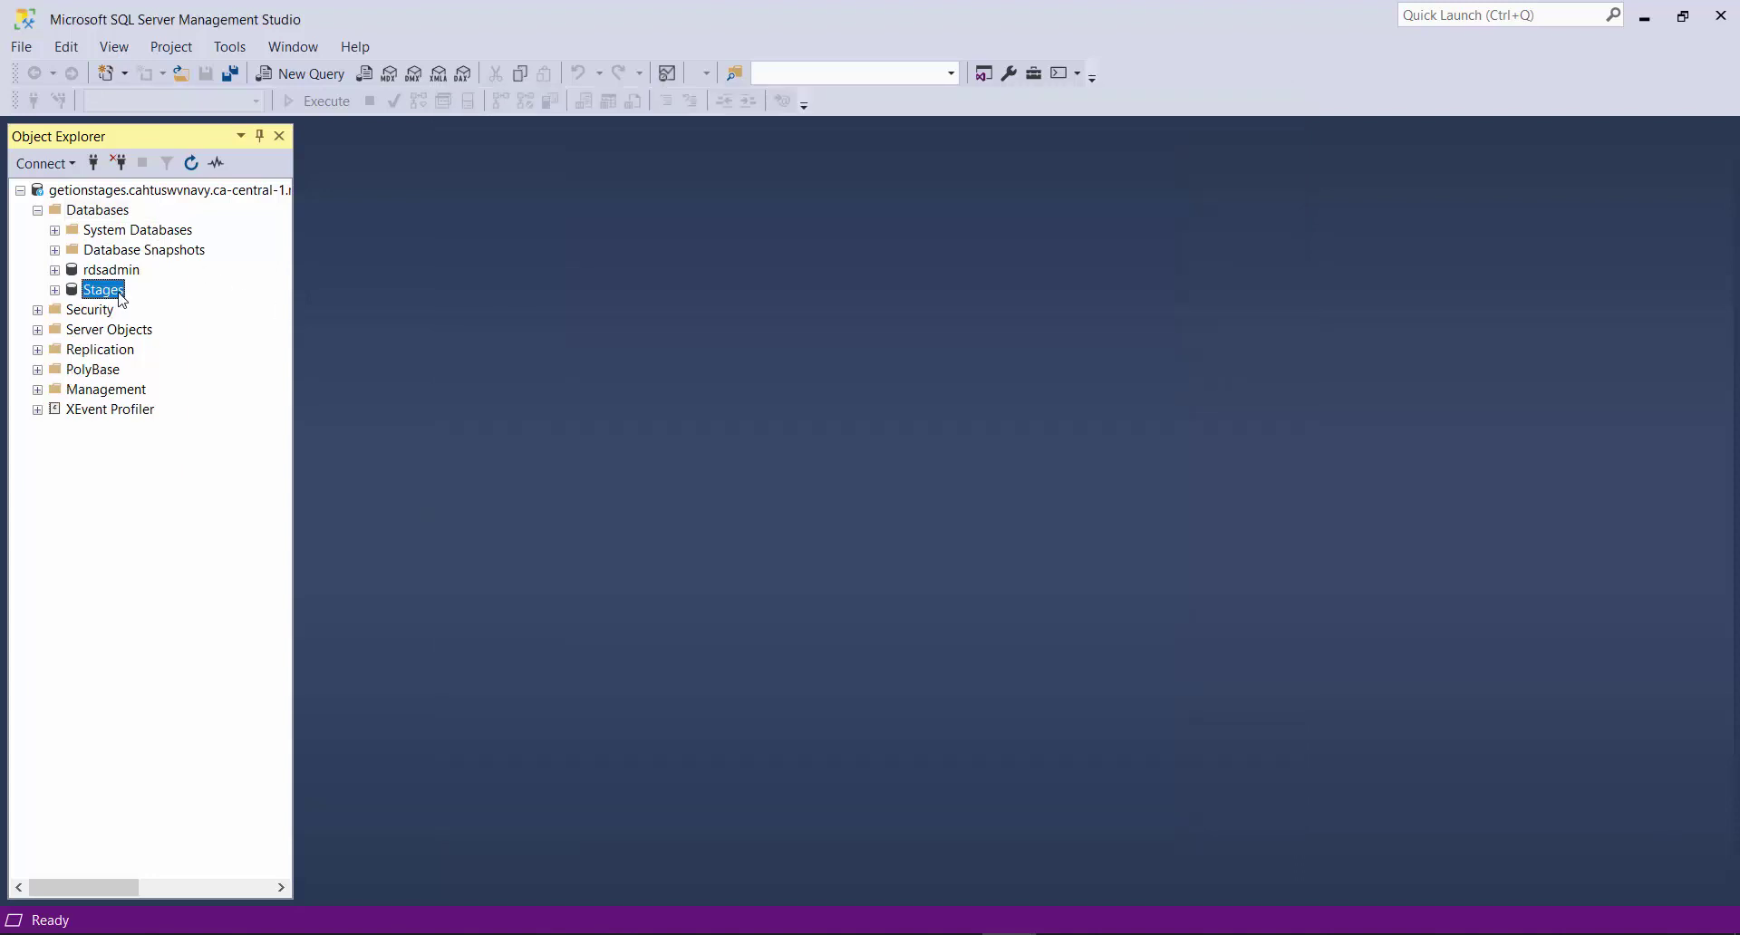
Expand the Stages database and its Tables folder to inspect them, and disconnect from the getionstages server.
{"action": "left_click", "coordinate": [56, 291]}
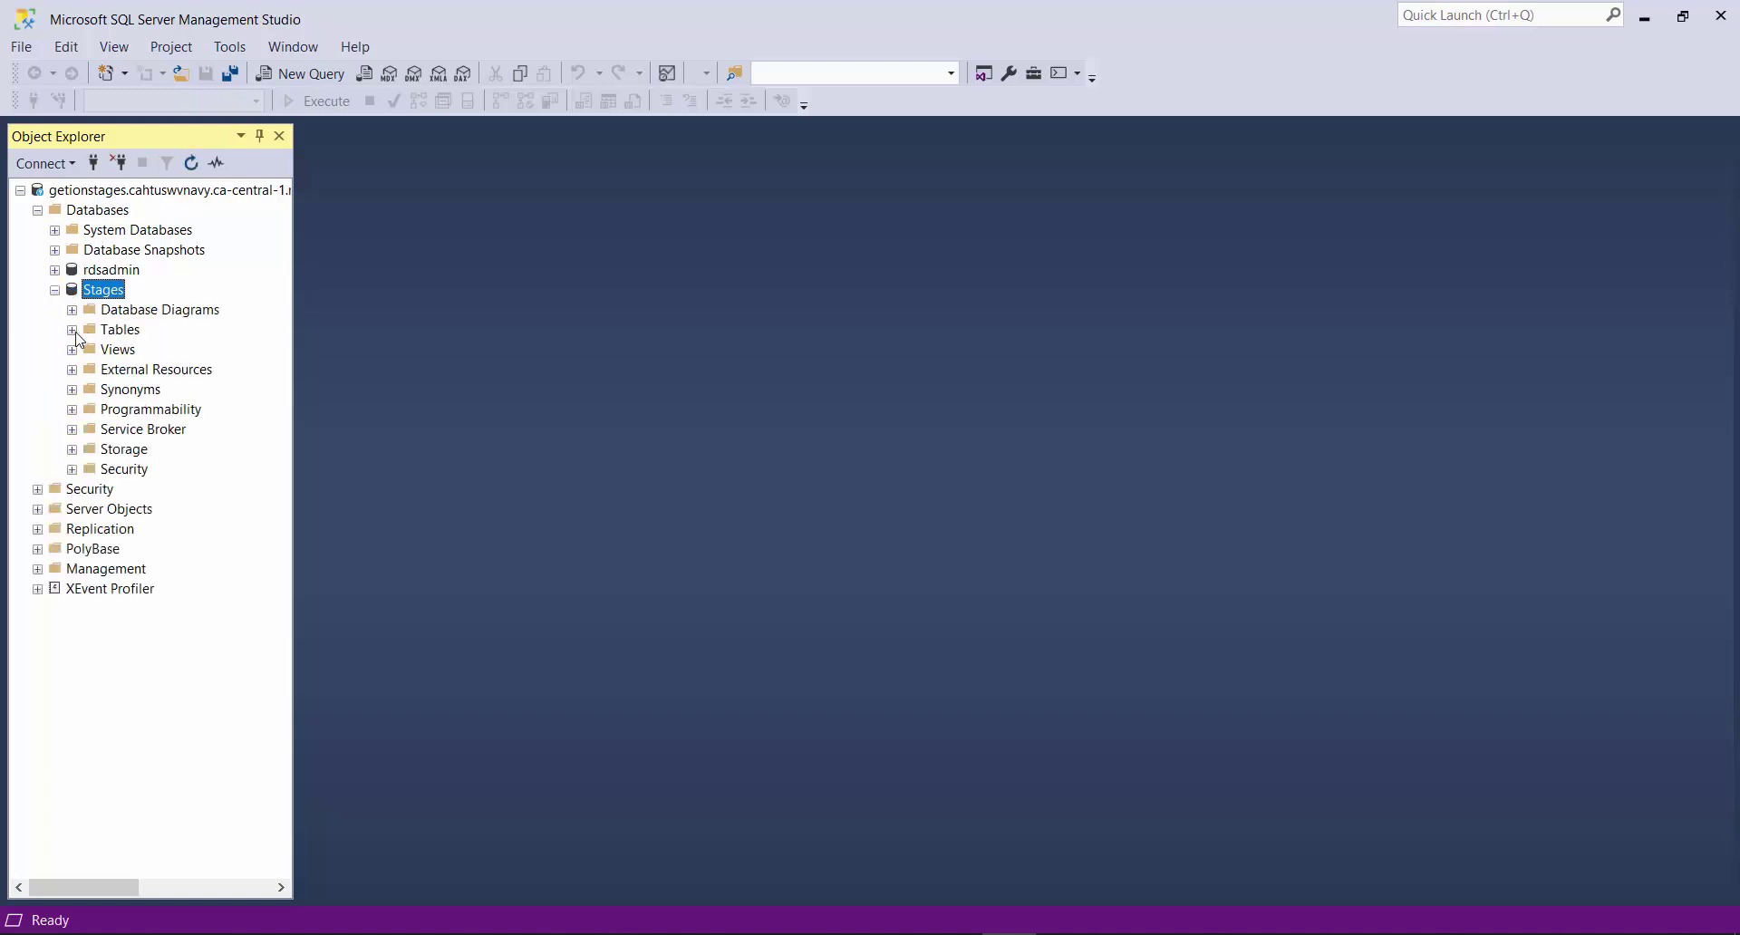
{"action": "left_click", "coordinate": [73, 331]}
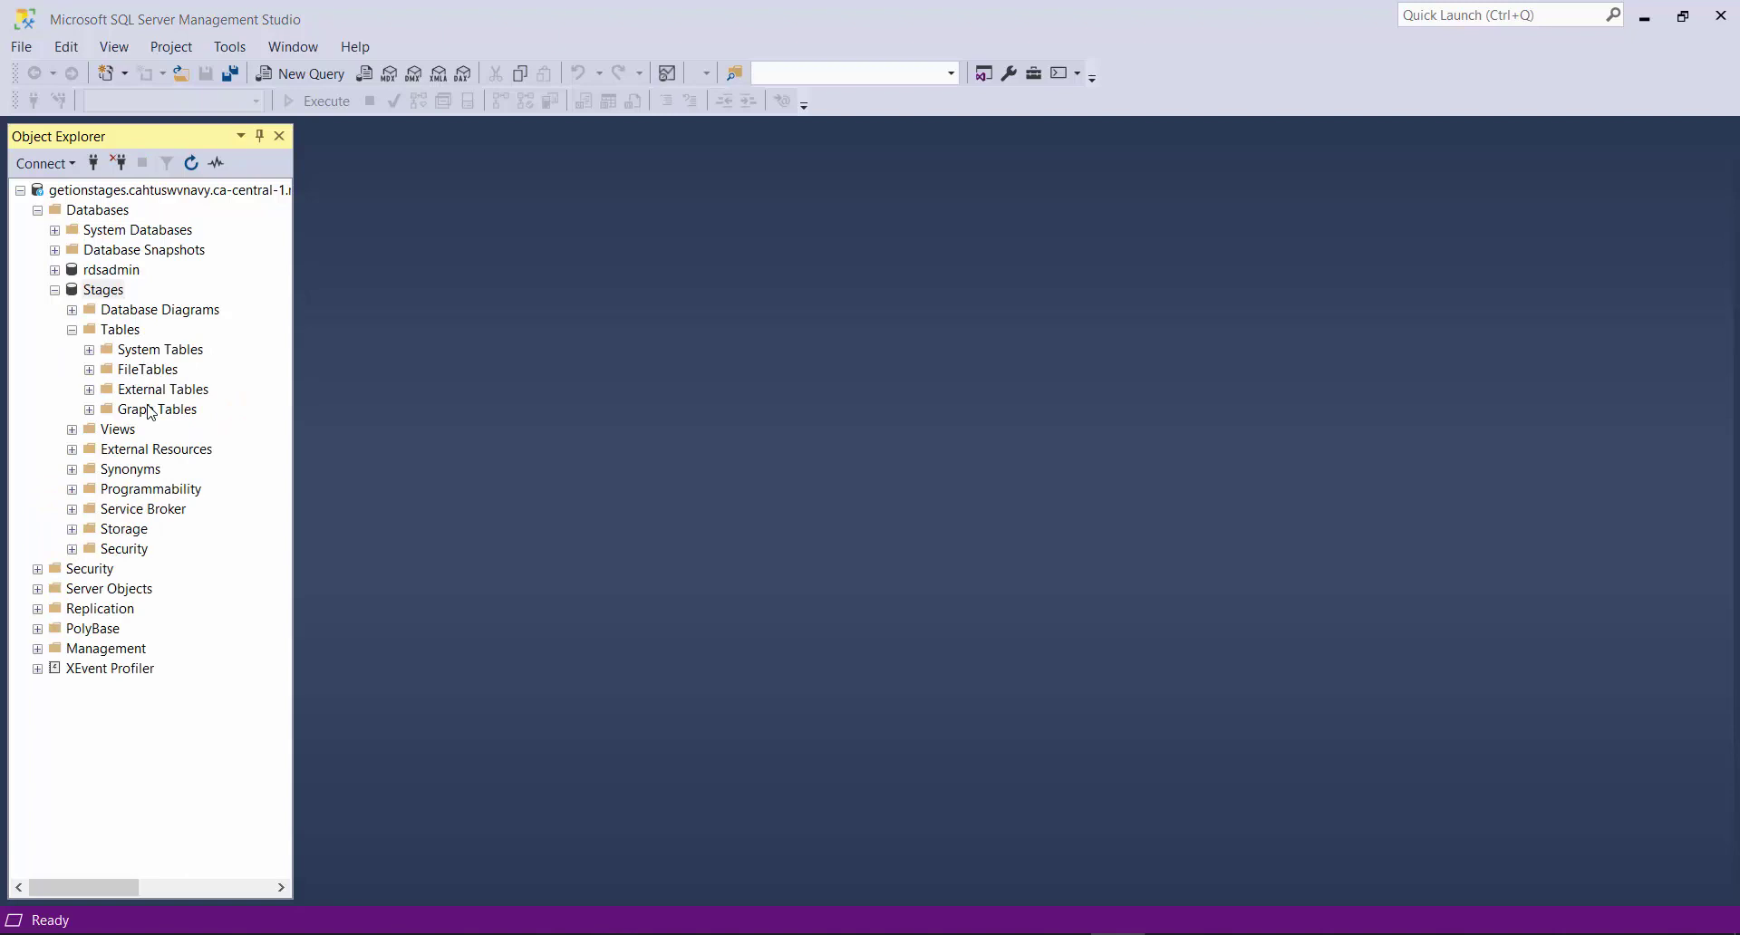
{"action": "right_click", "coordinate": [166, 195]}
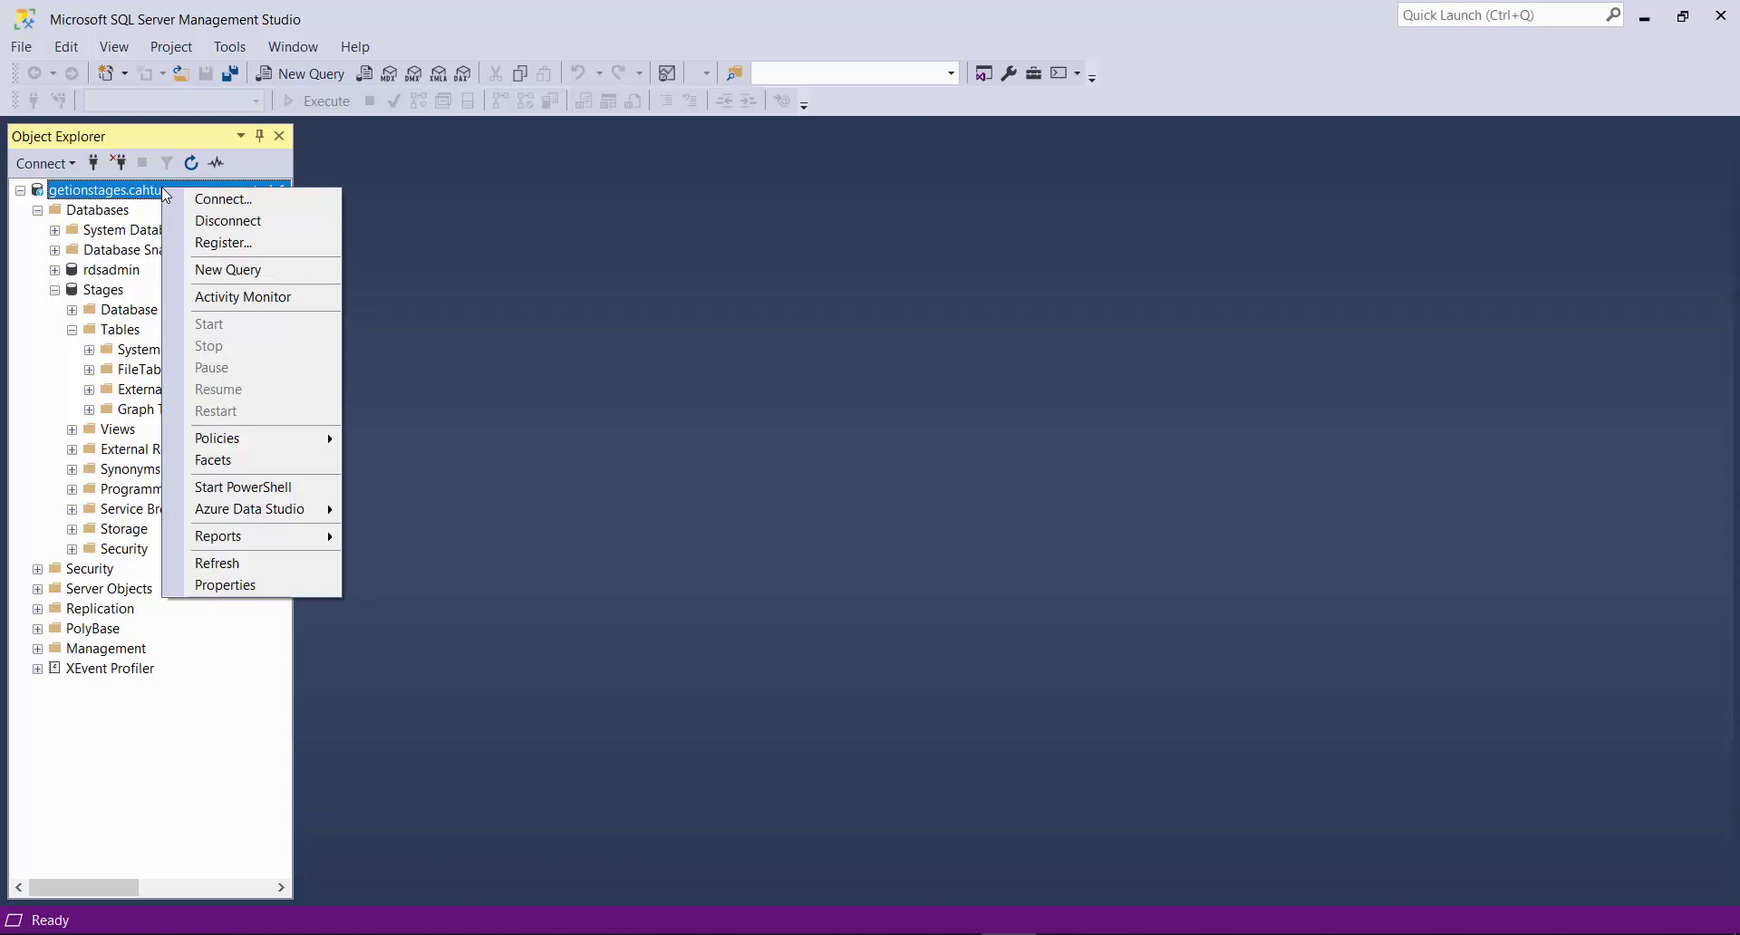
{"action": "left_click", "coordinate": [223, 222]}
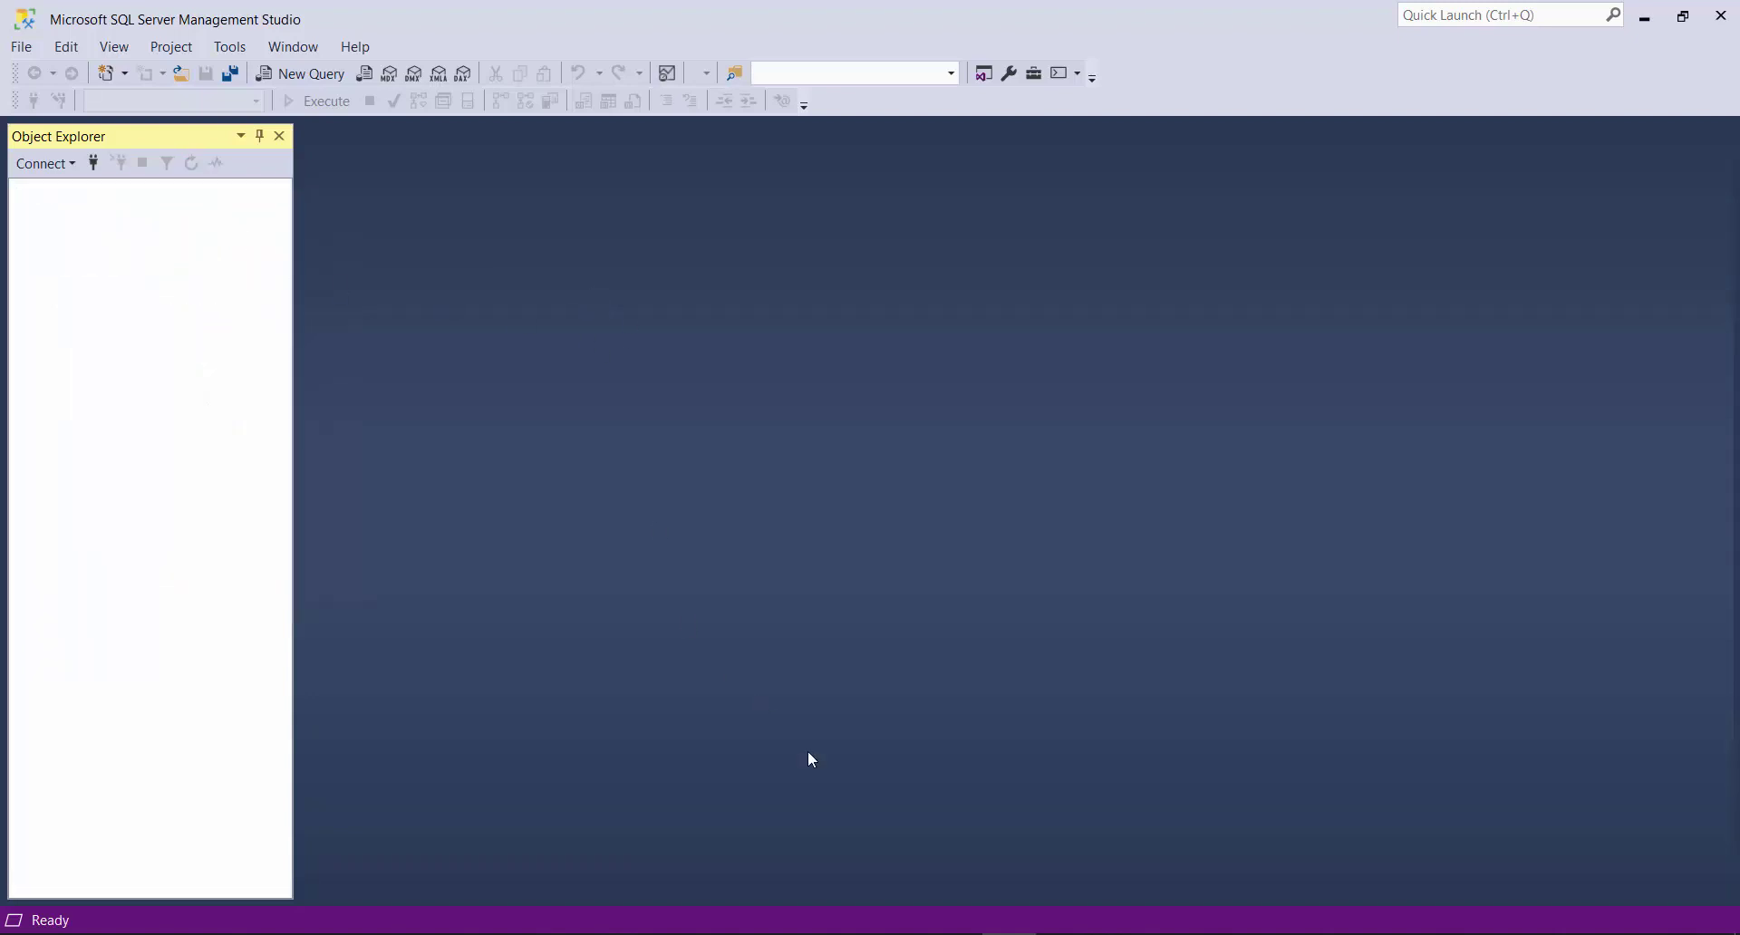
Switch to the AWS console in the browser and stop the getionstages RDS instance without creating a snapshot.
{"action": "left_click", "coordinate": [85, 934]}
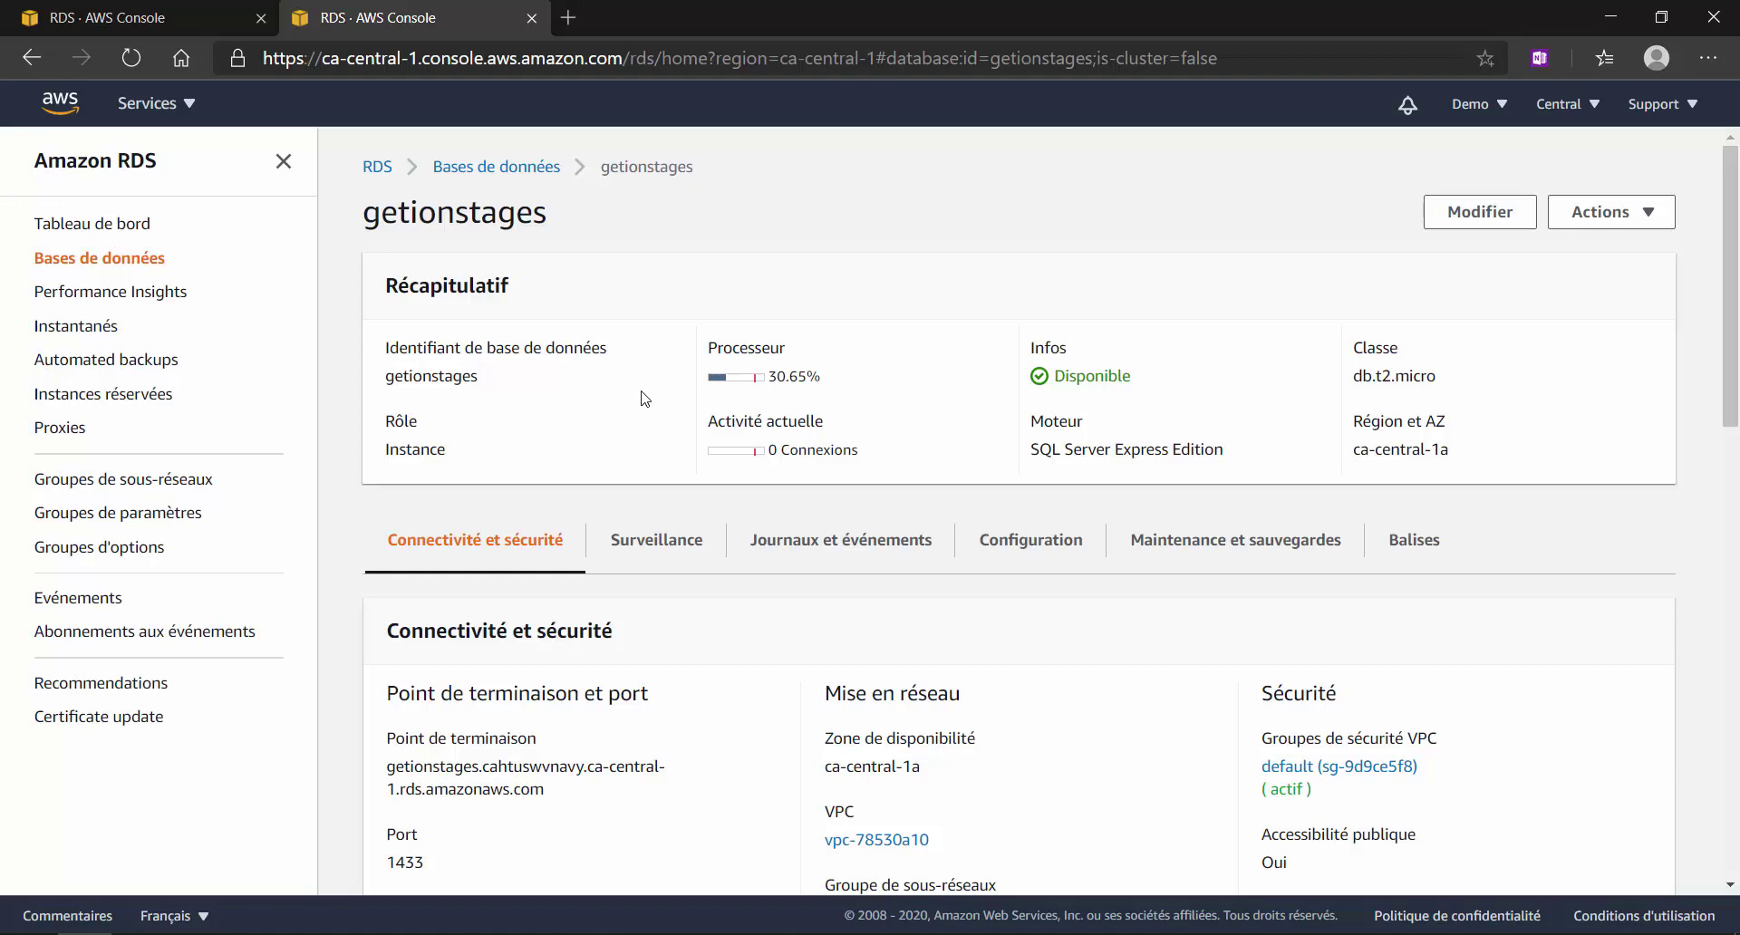
{"action": "left_click", "coordinate": [515, 172]}
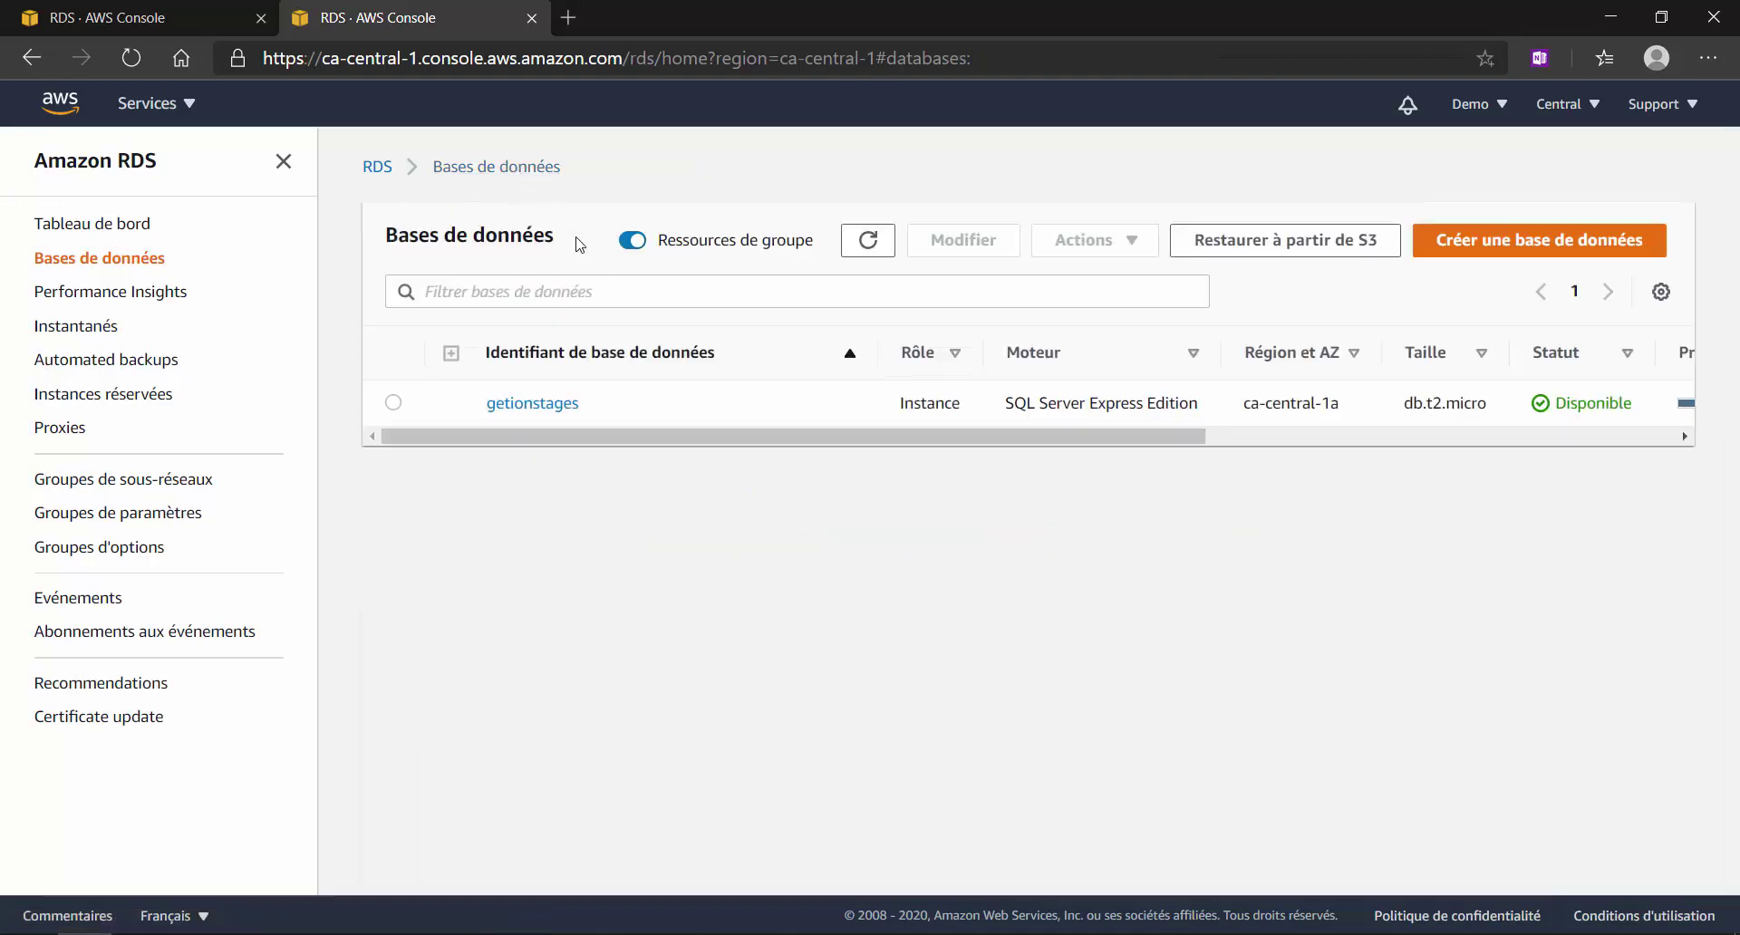
{"action": "left_click", "coordinate": [394, 403]}
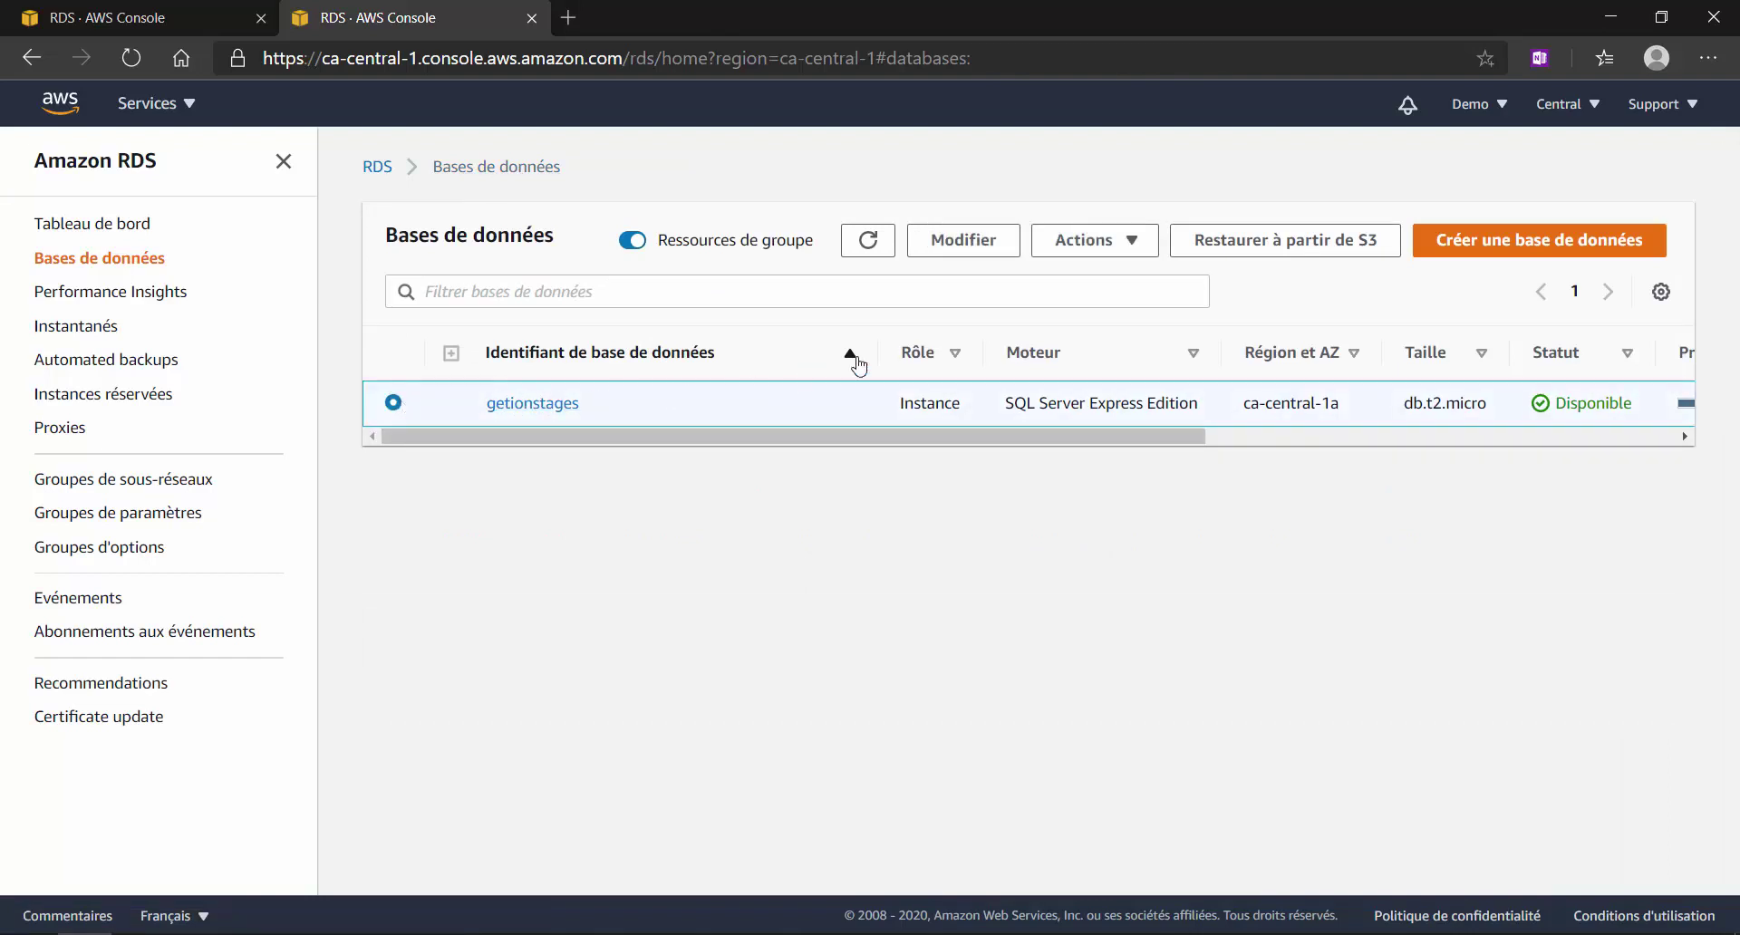
{"action": "left_click", "coordinate": [1105, 238]}
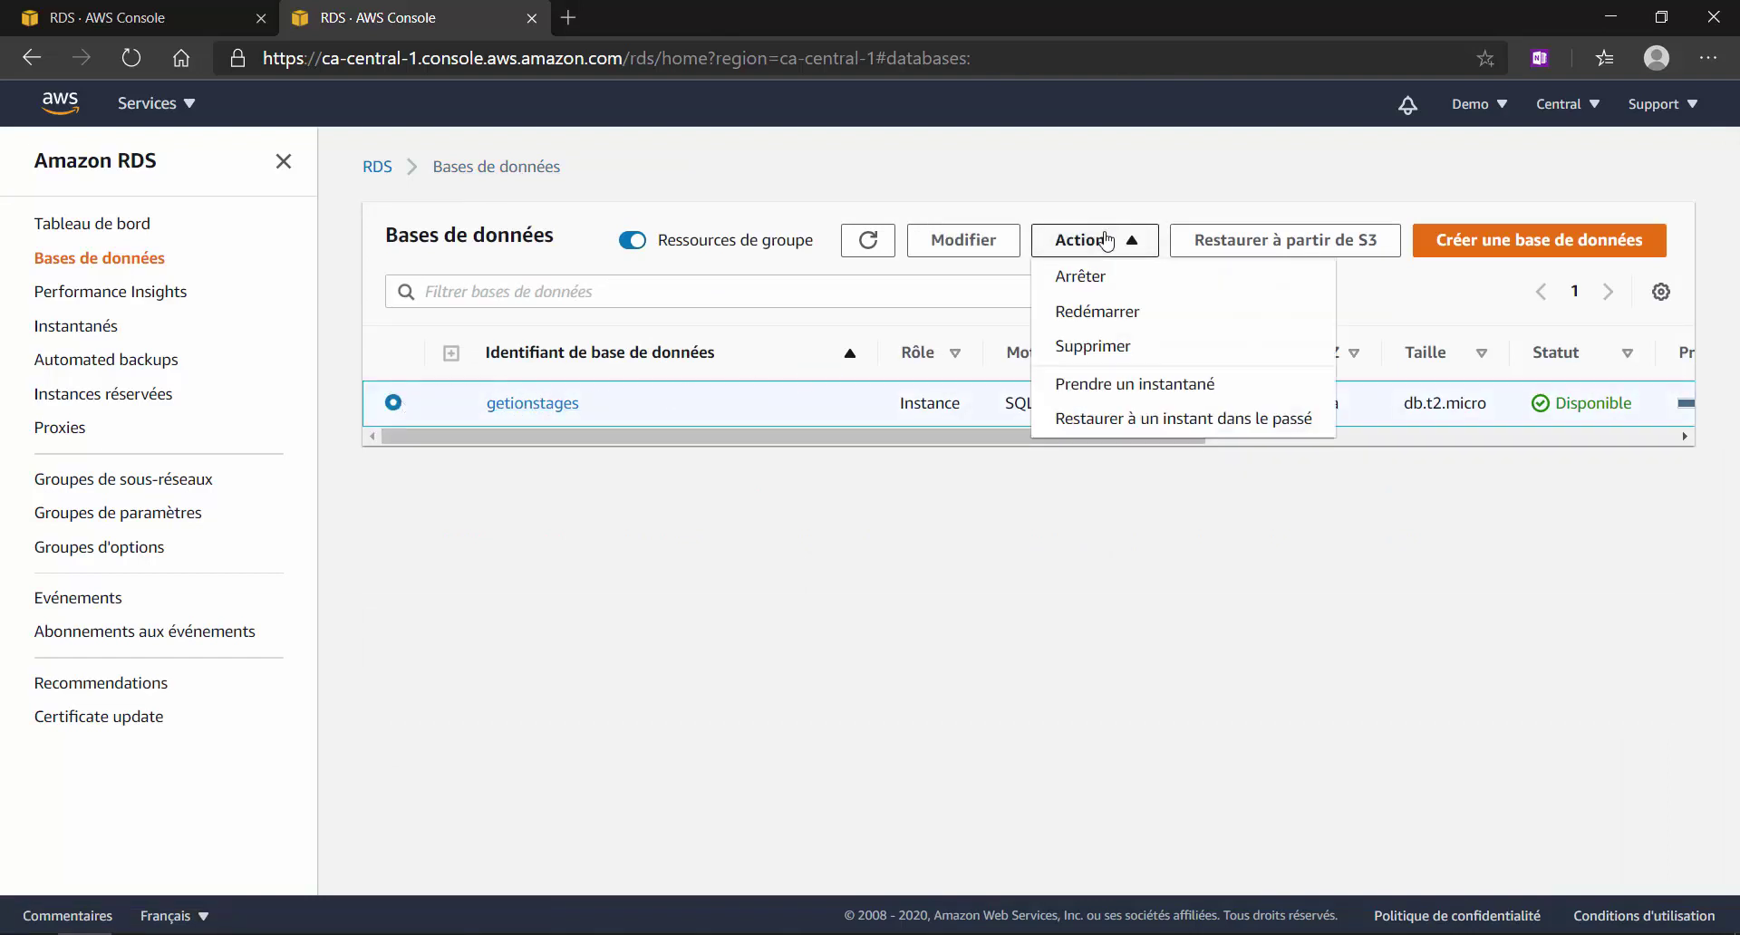
{"action": "left_click", "coordinate": [1112, 276]}
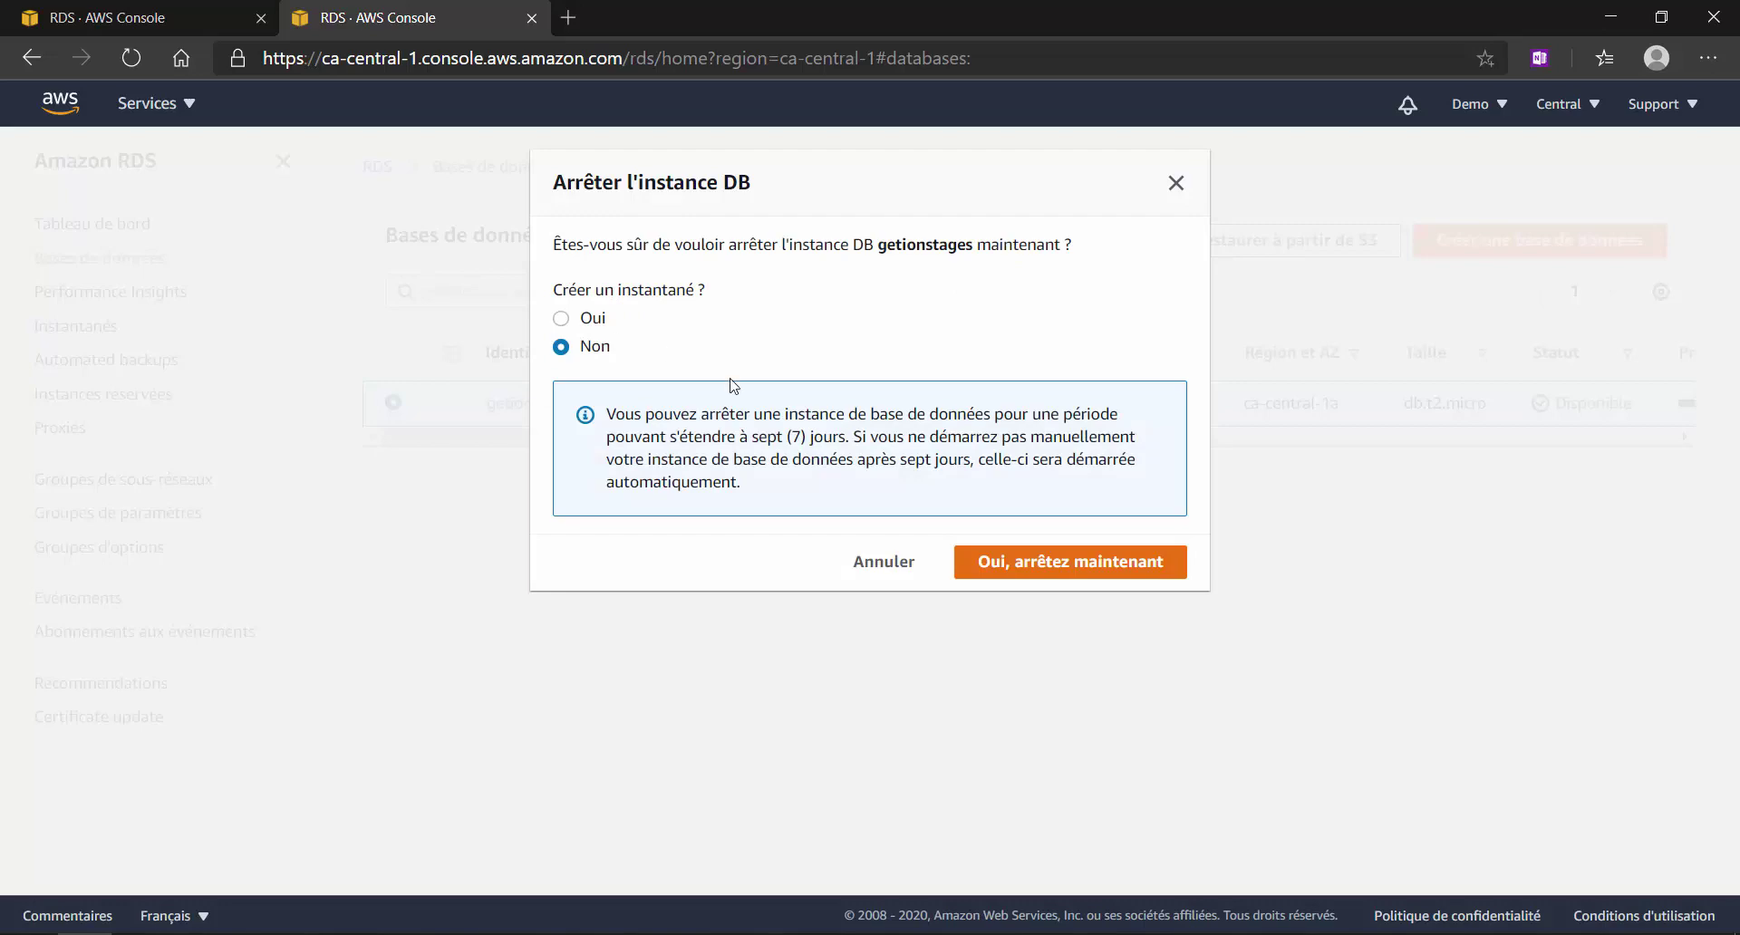
{"action": "left_click", "coordinate": [982, 564]}
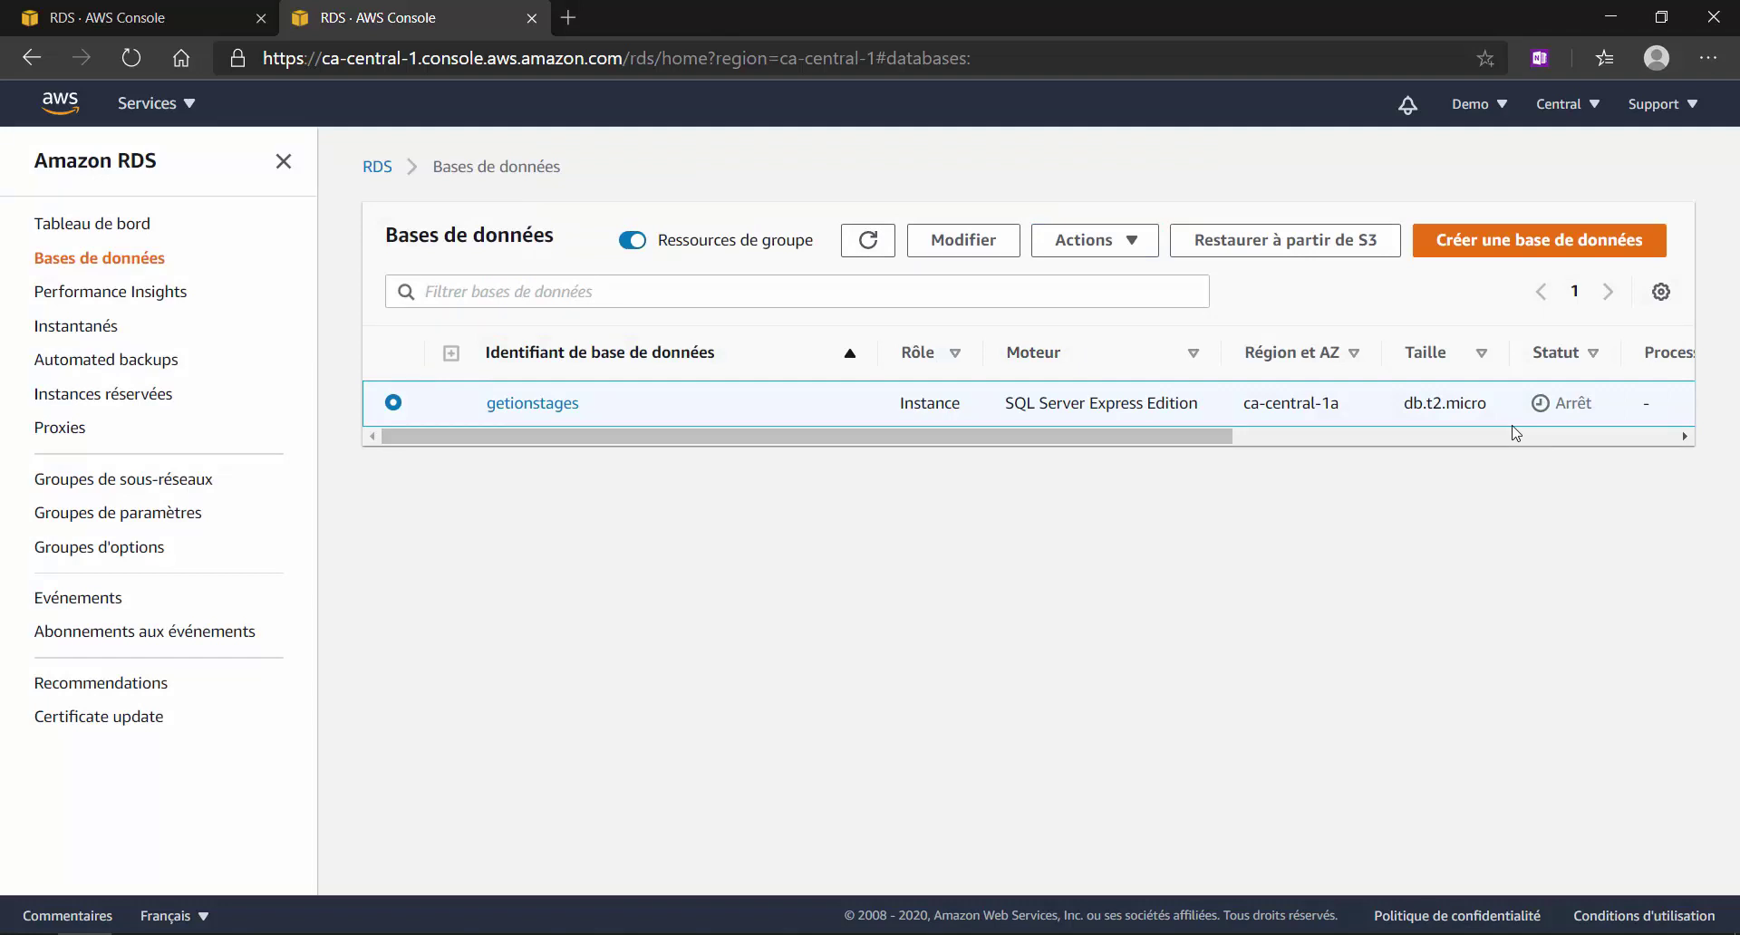
{"action": "left_click", "coordinate": [1139, 256]}
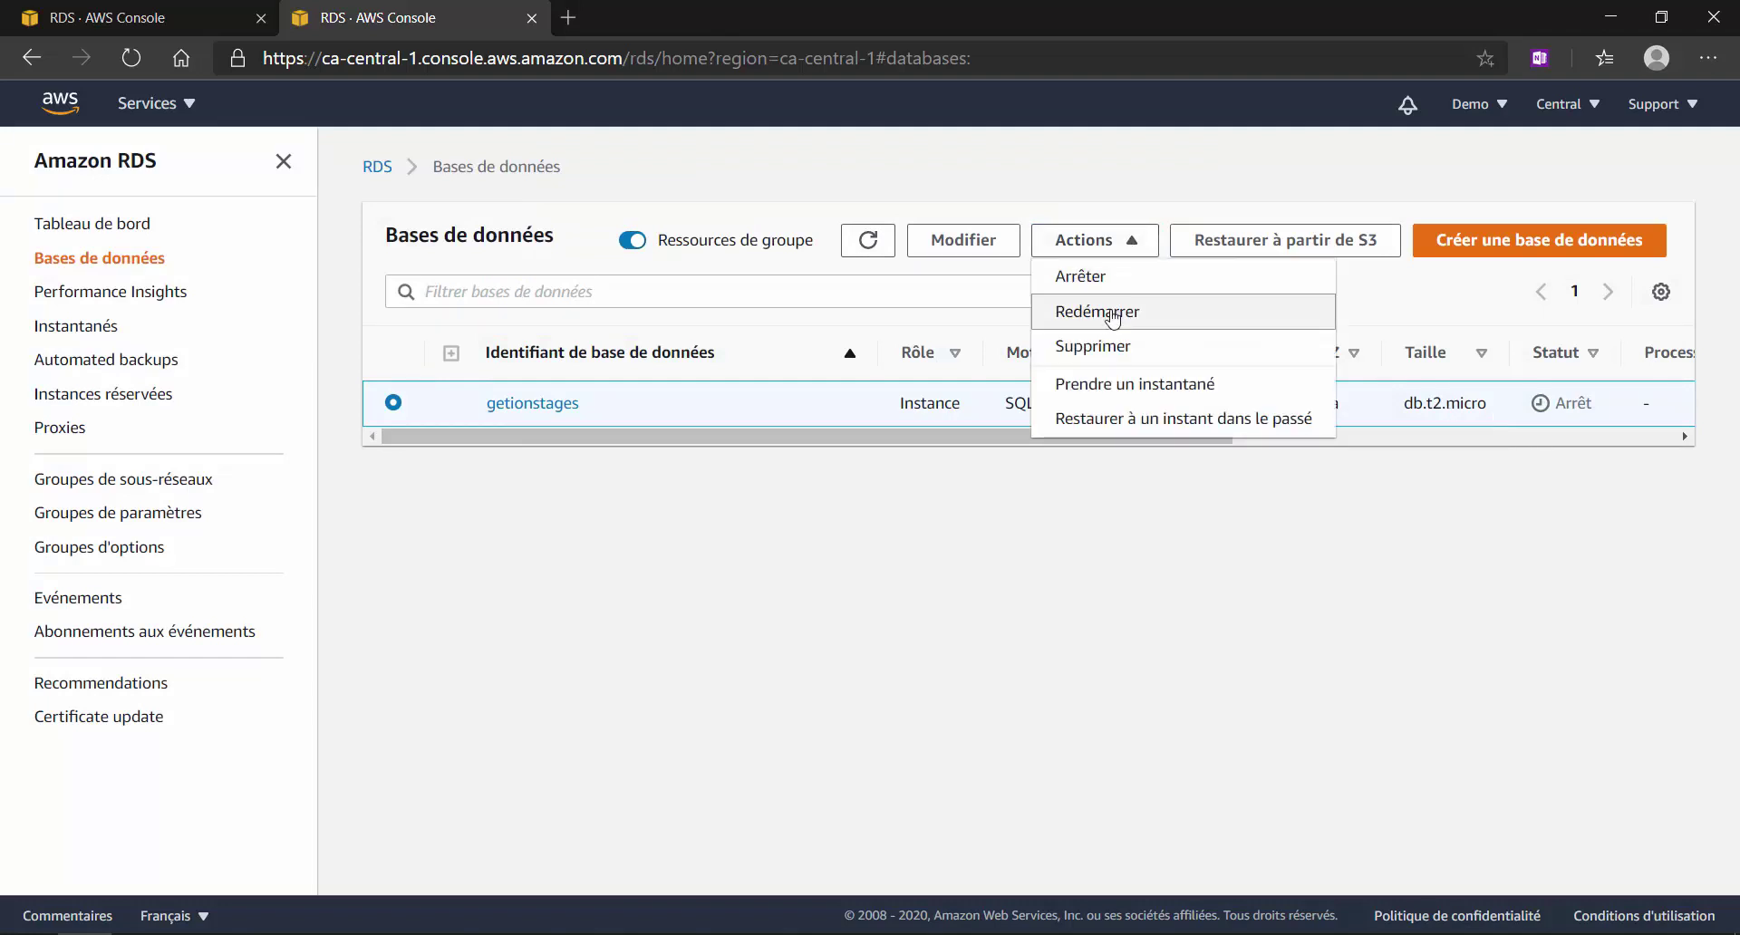